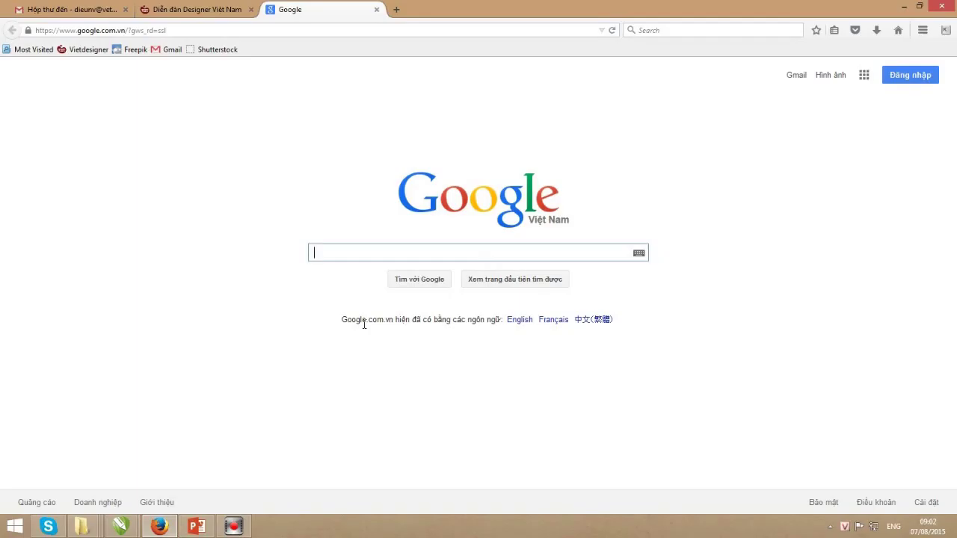
Search Google for 'âm lich'.
click(342, 252)
text(â)
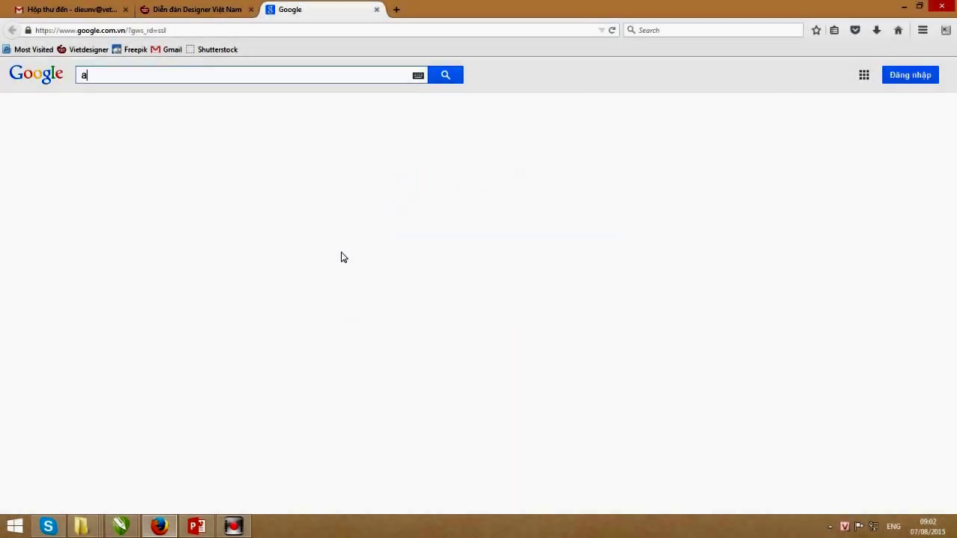
text(m lich)
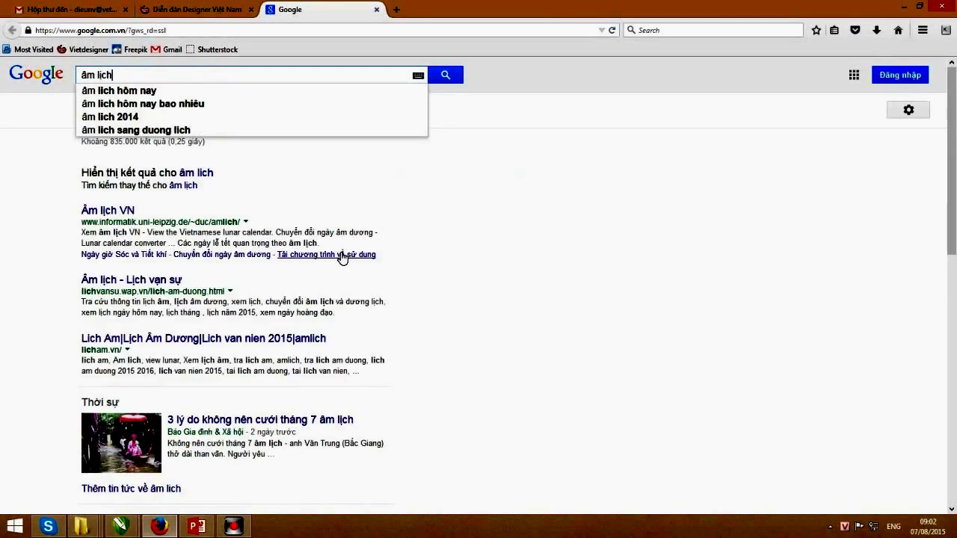
key(Return)
Open the Âm lịch VN result and its JavaScript lunar calendar page for 8/2015.
click(109, 165)
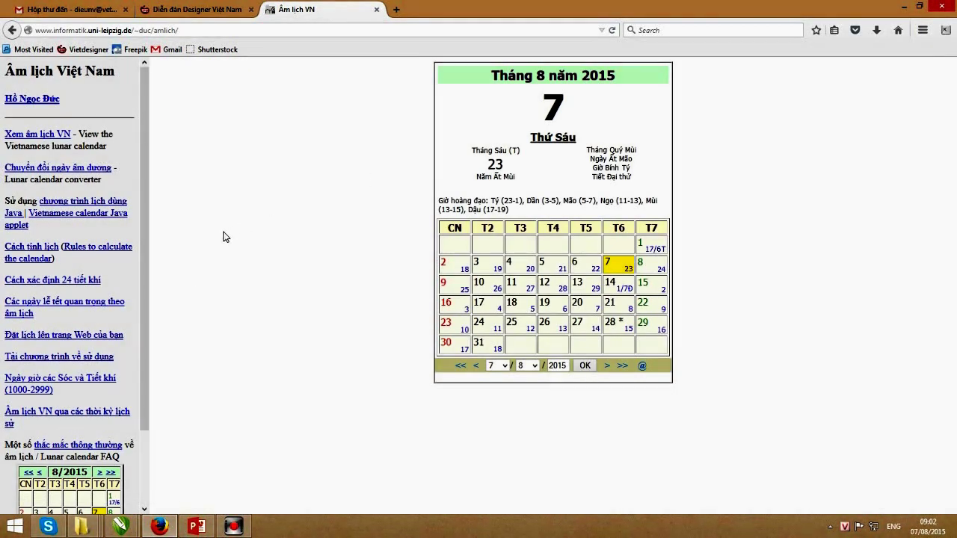
scroll(139, 284, down, 2)
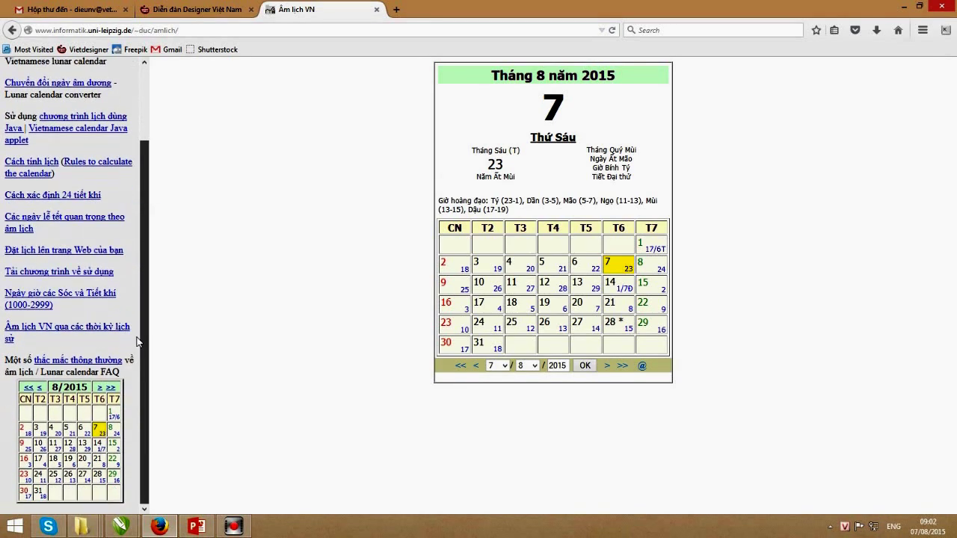
click(68, 387)
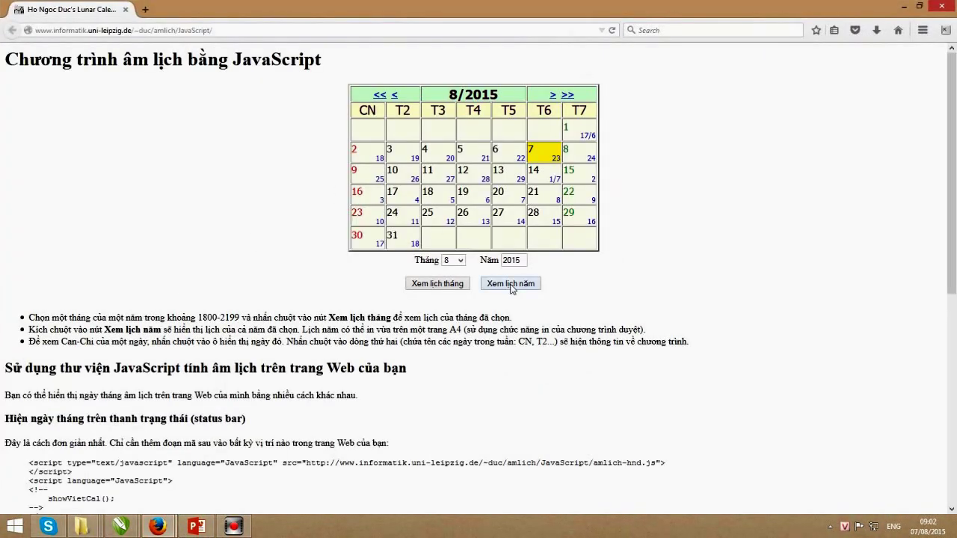
Show the whole-year calendar and browse forward through the years to 2020.
click(509, 285)
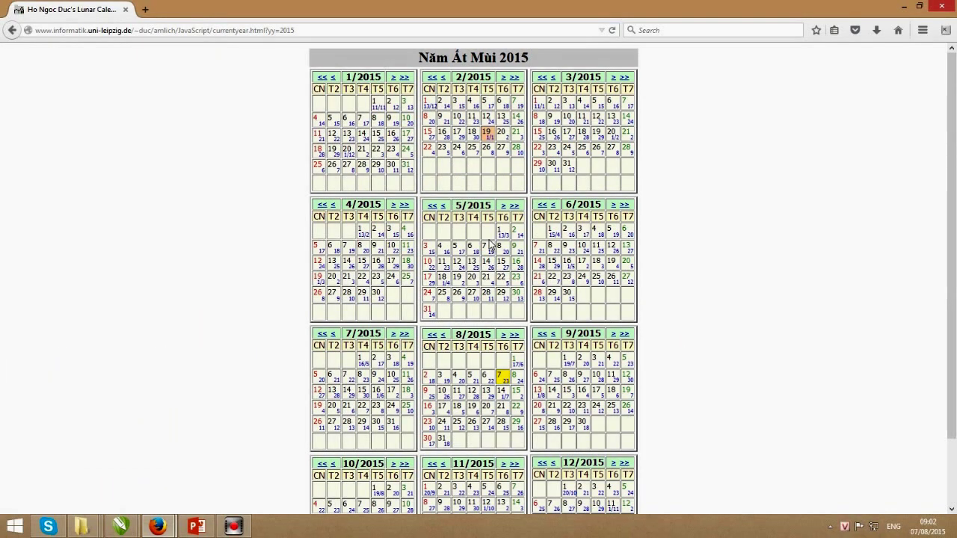
scroll(490, 243, down, 2)
scroll(492, 246, up, 2)
scroll(494, 170, down, 2)
scroll(496, 200, up, 2)
click(392, 78)
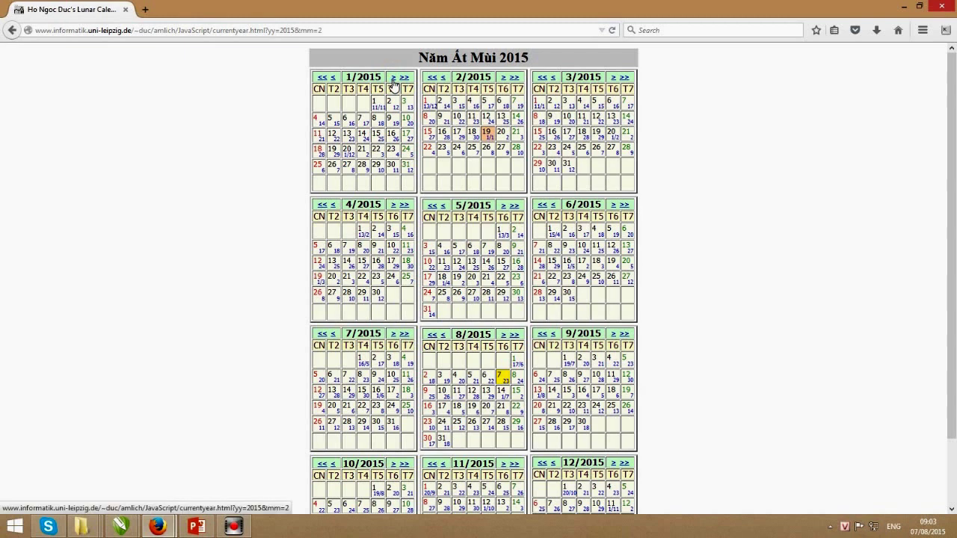
click(404, 78)
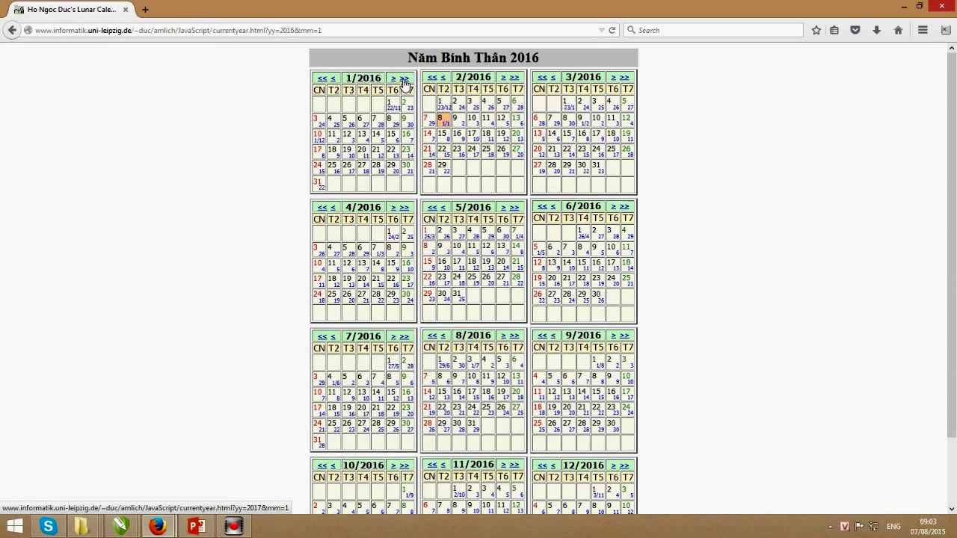
click(404, 78)
click(404, 78)
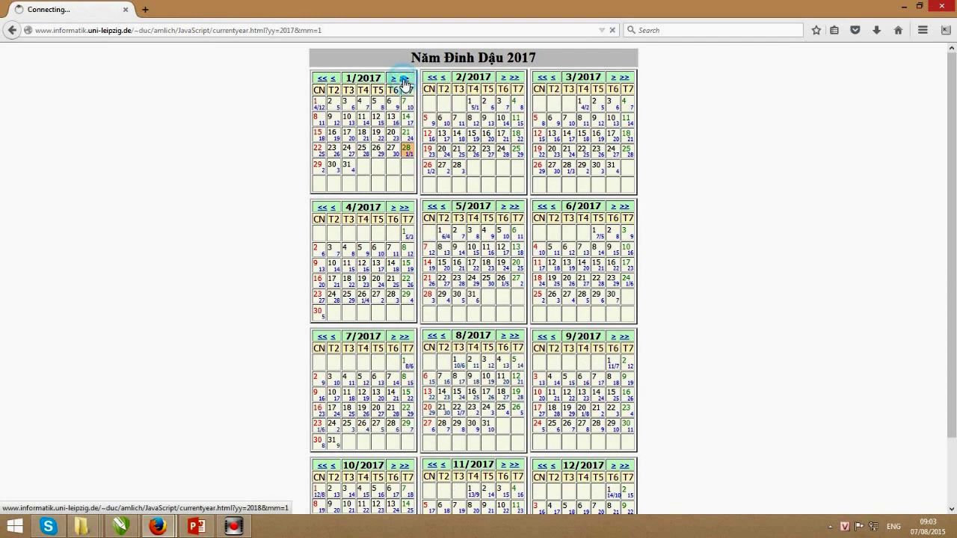
click(403, 78)
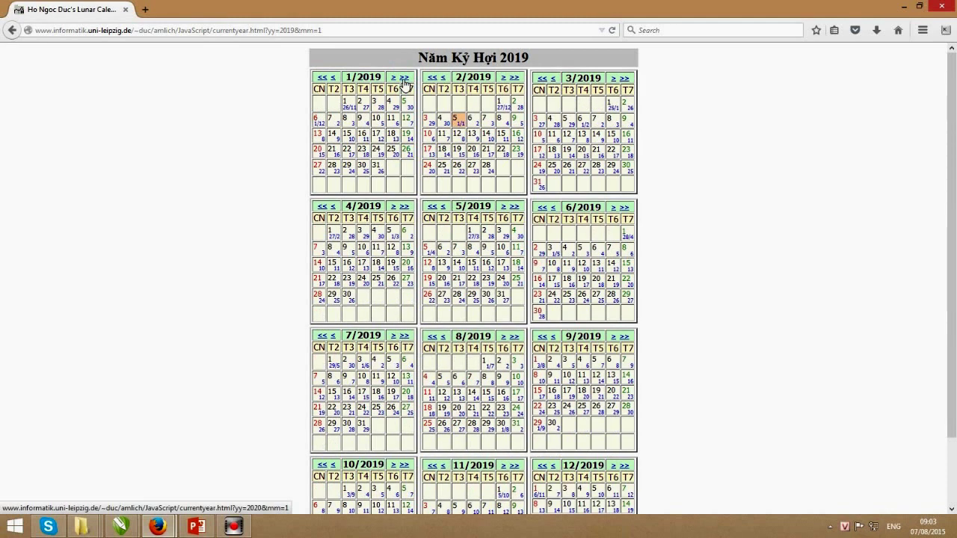
click(404, 78)
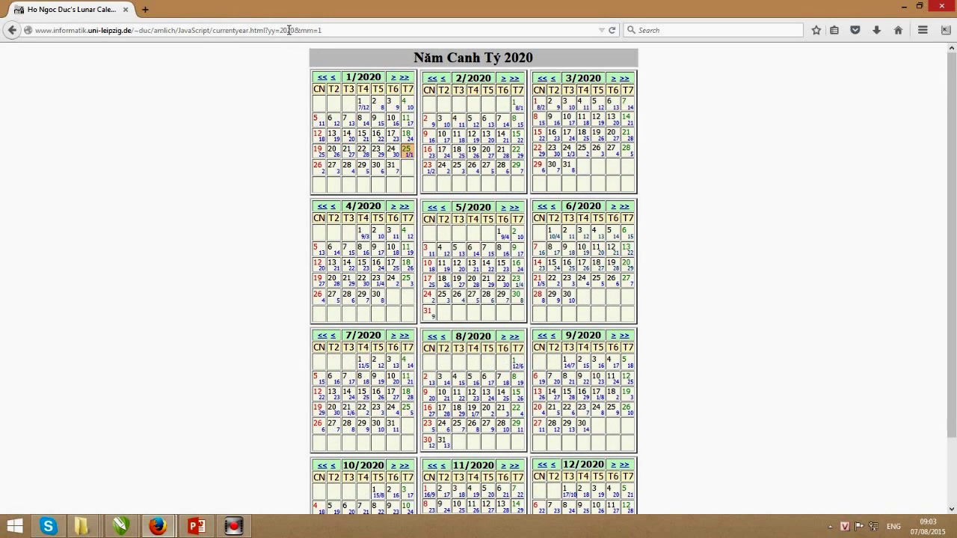
Edit the address year back to 2015, reload the full-year calendar, and select the address for copying.
drag(288, 30, 295, 30)
text(15)
key(Return)
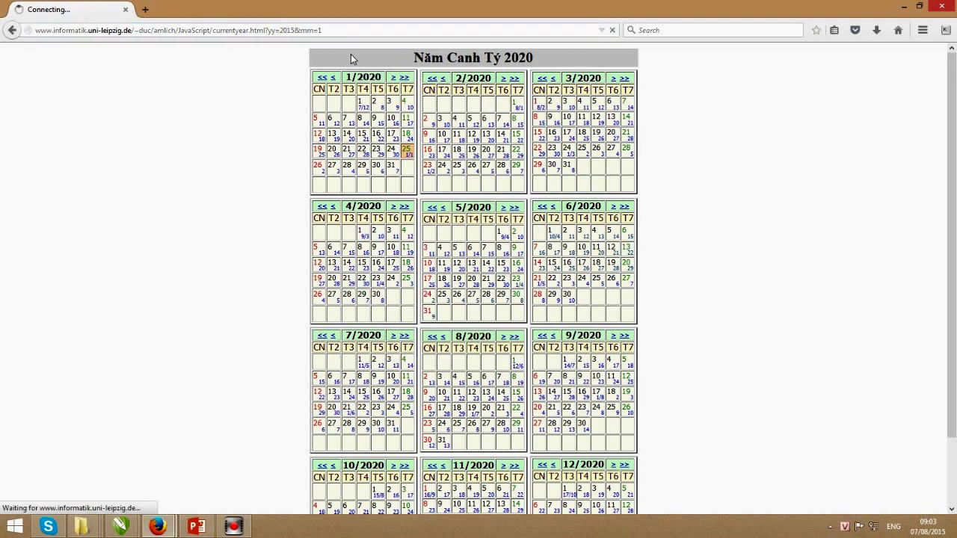
scroll(440, 220, down, 2)
scroll(447, 232, up, 2)
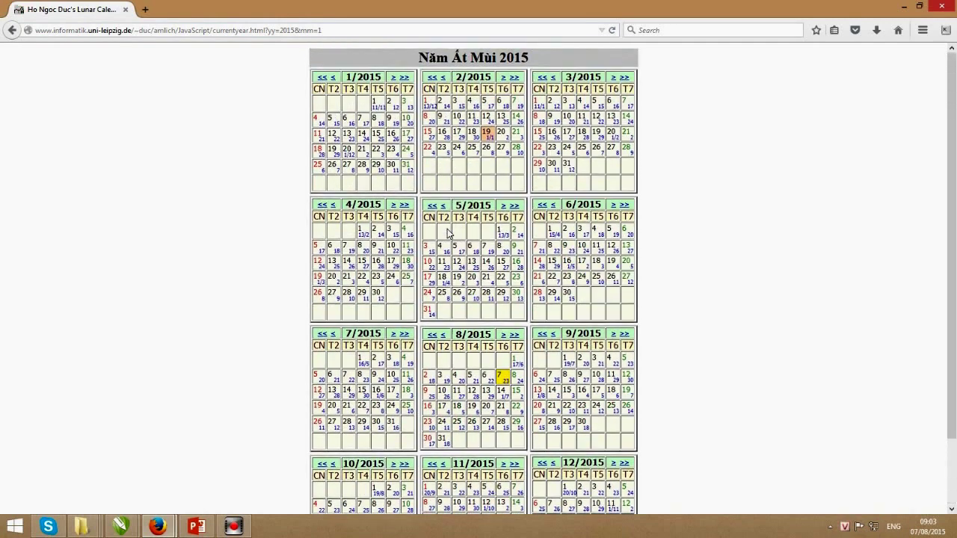
click(356, 30)
right_click(356, 31)
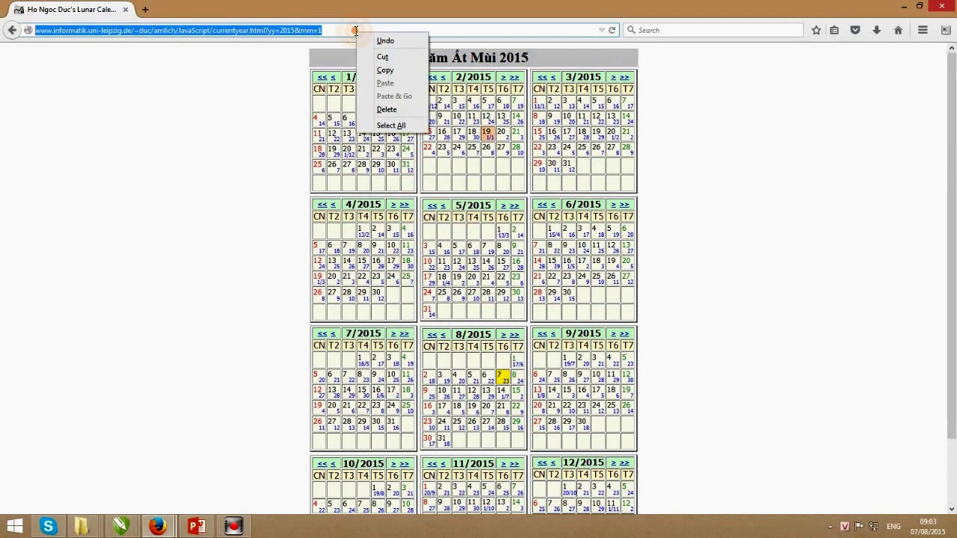
Copy the calendar address, search 'web2pdf' in a new tab, and open the Web2PDF site.
click(388, 71)
click(145, 9)
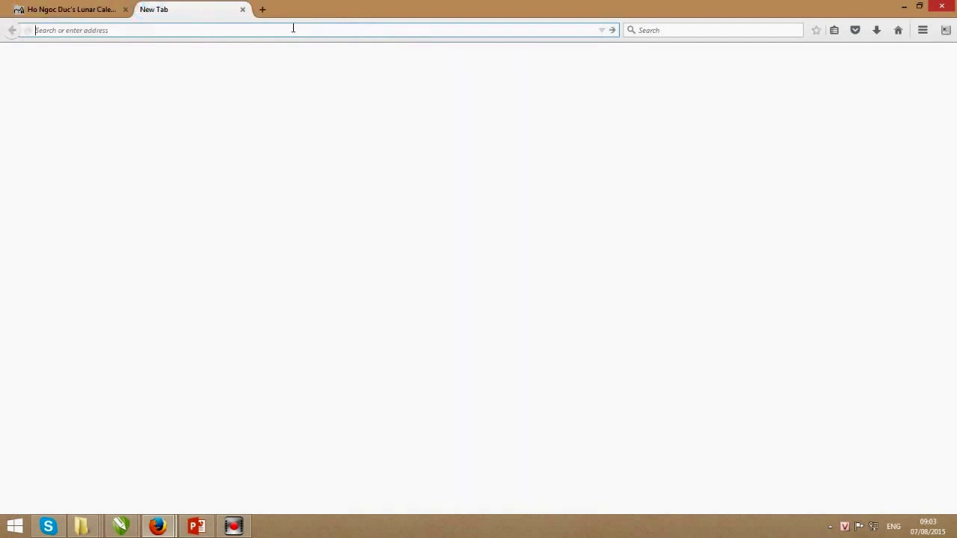
click(408, 103)
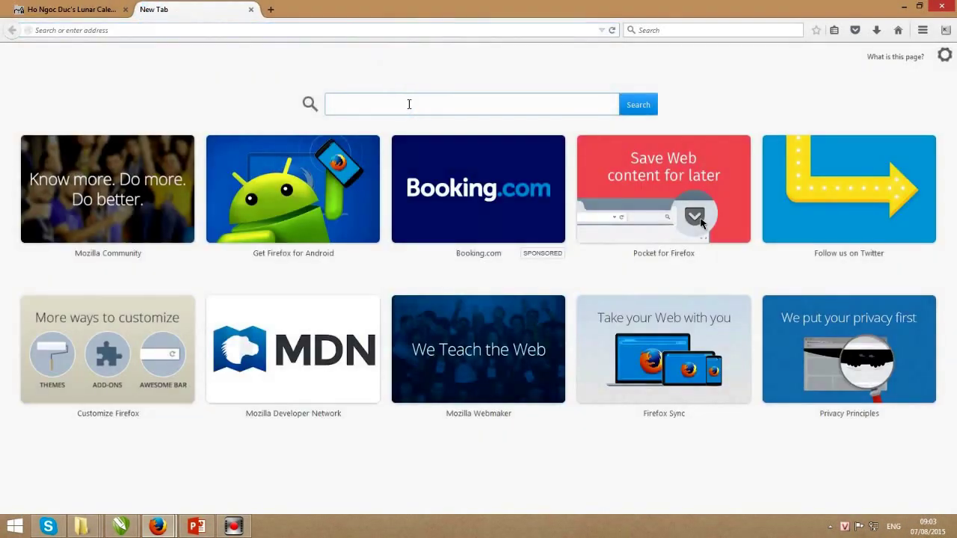
text(we)
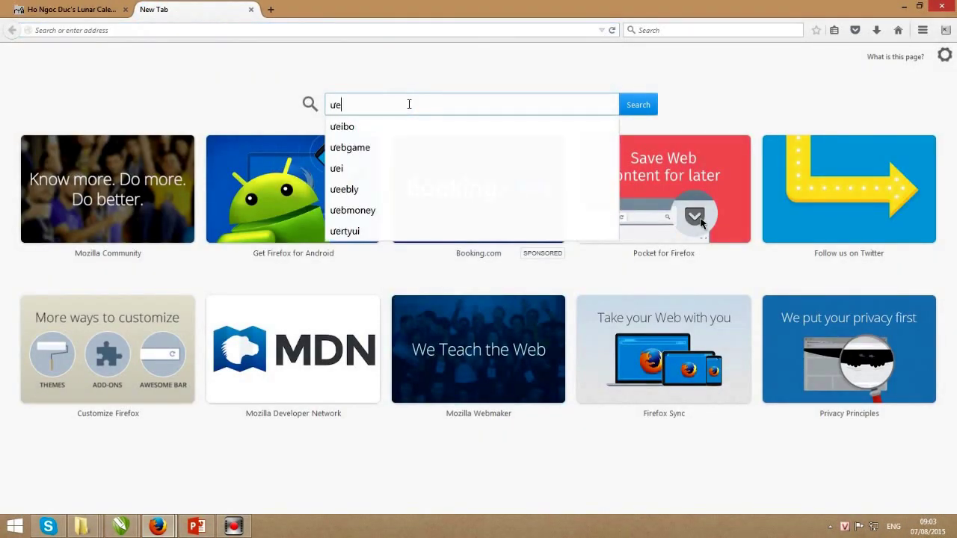
text(b2pdf)
key(Return)
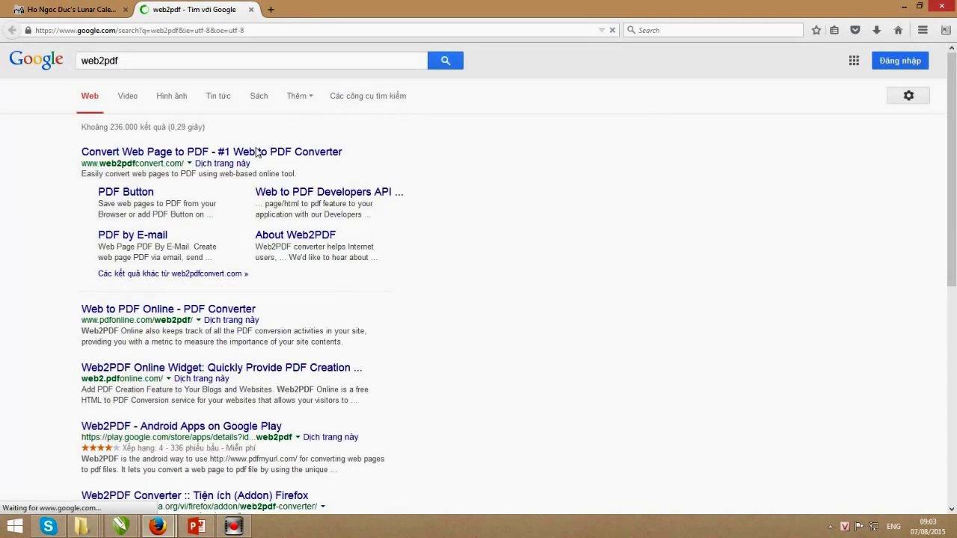
click(193, 150)
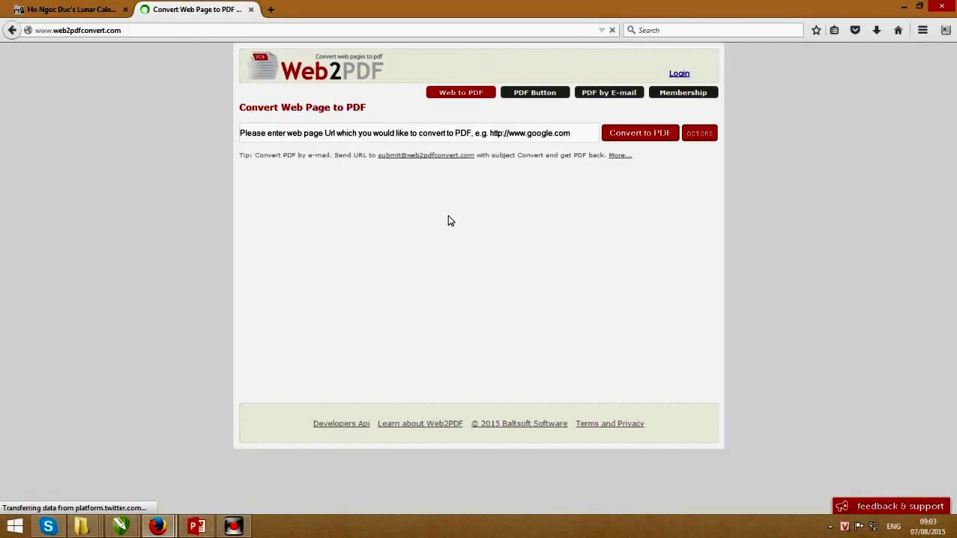
Paste the calendar address without its '&mm=1' ending and convert the page to PDF.
click(502, 134)
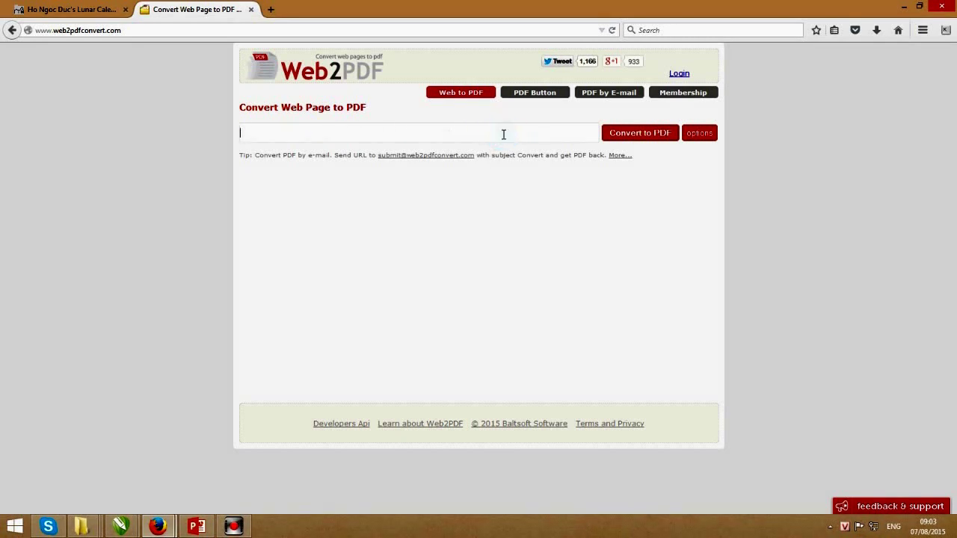
key(ctrl+v)
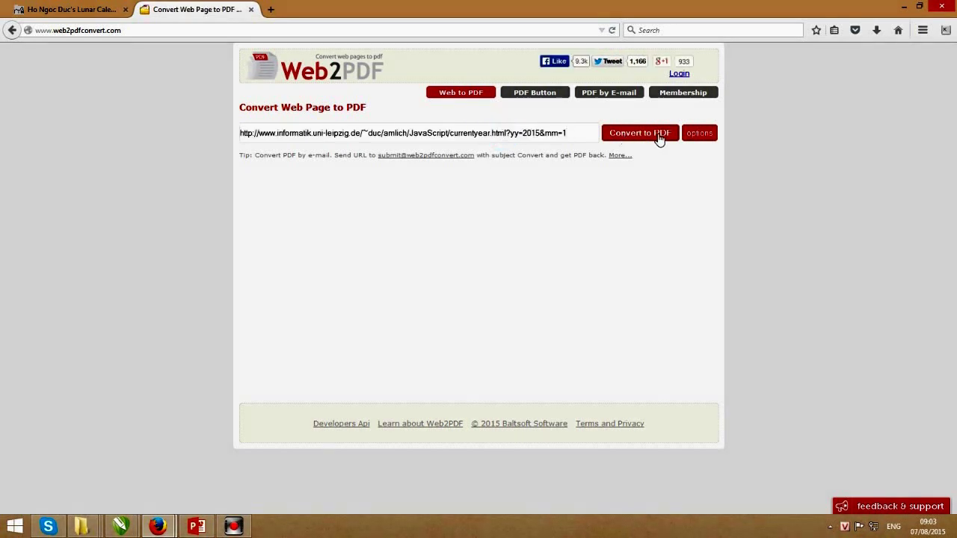
drag(540, 133, 584, 134)
key(BackSpace)
click(641, 133)
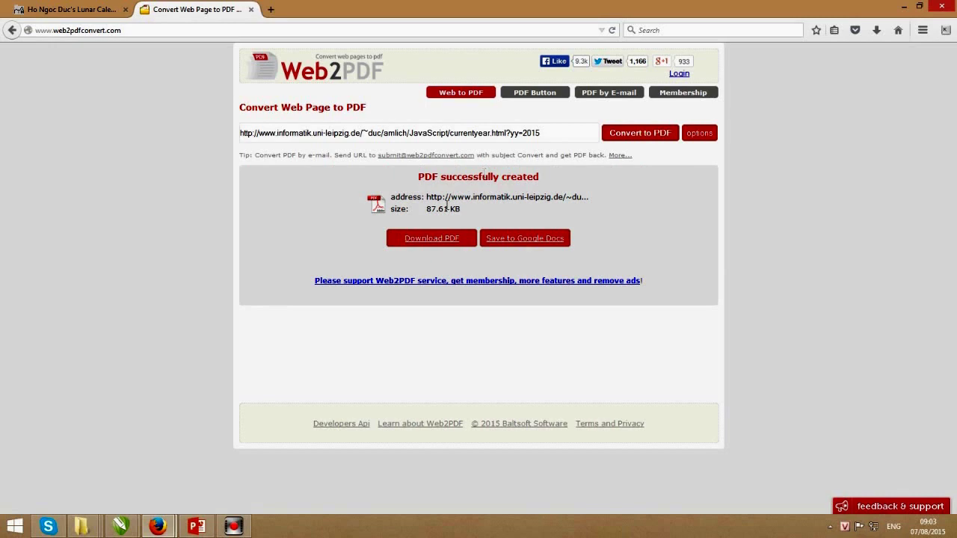
Download the created PDF to the Desktop and open its folder.
click(442, 245)
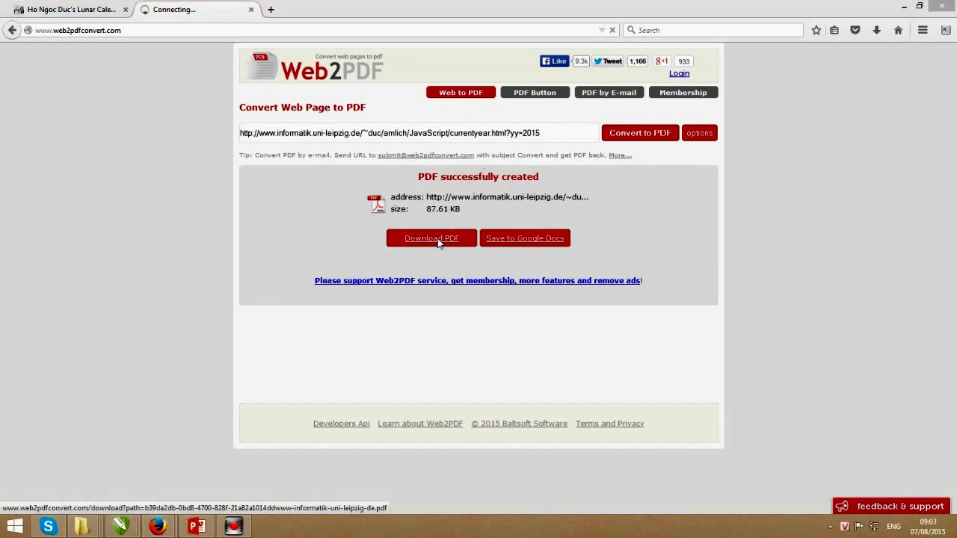
click(576, 256)
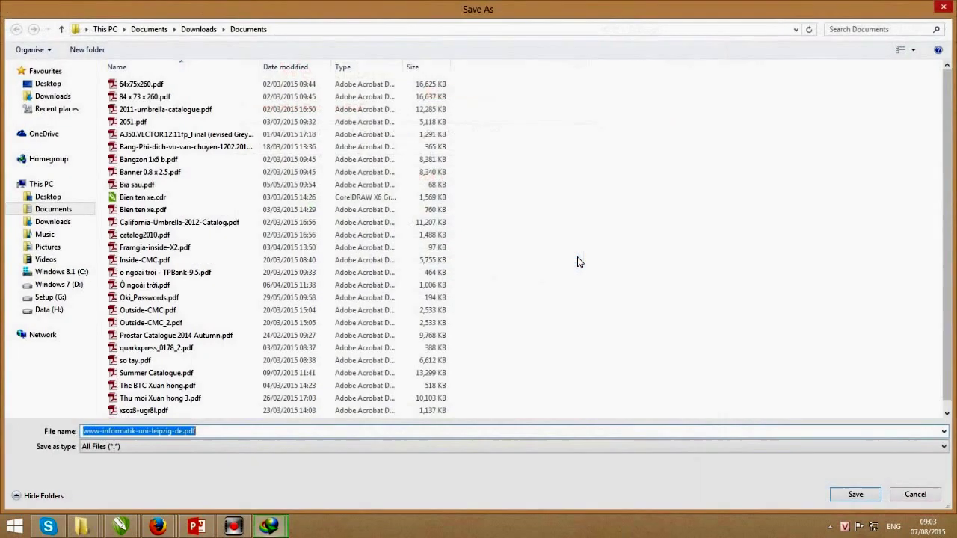
click(49, 83)
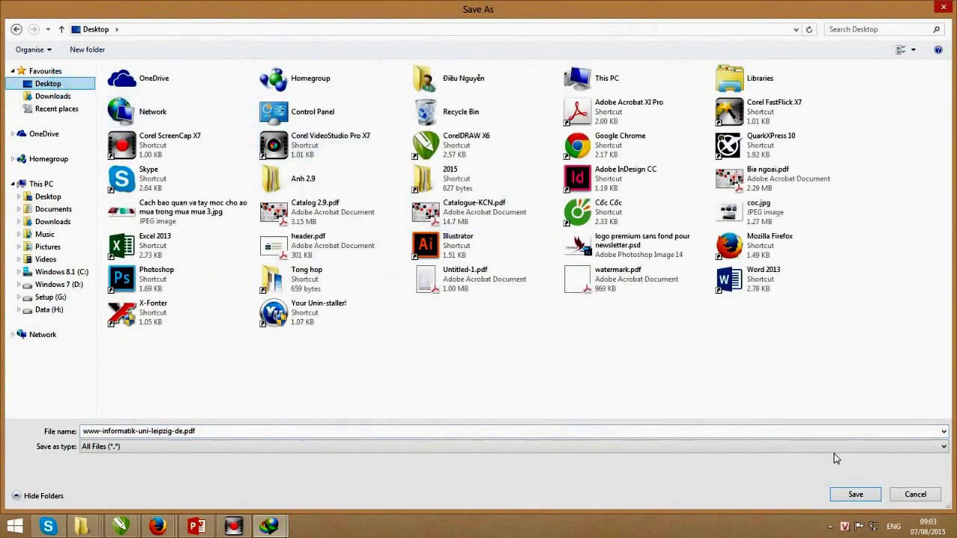
click(866, 496)
click(466, 303)
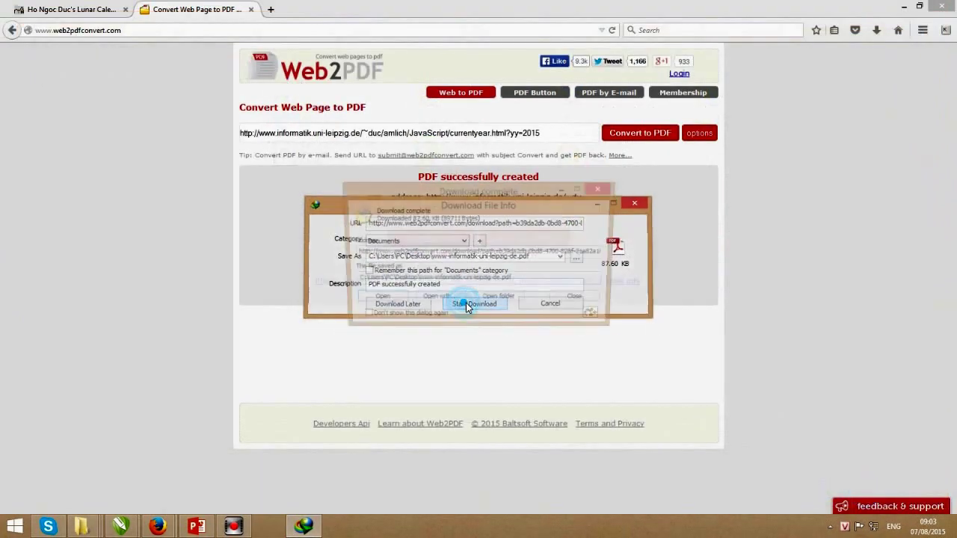
click(505, 298)
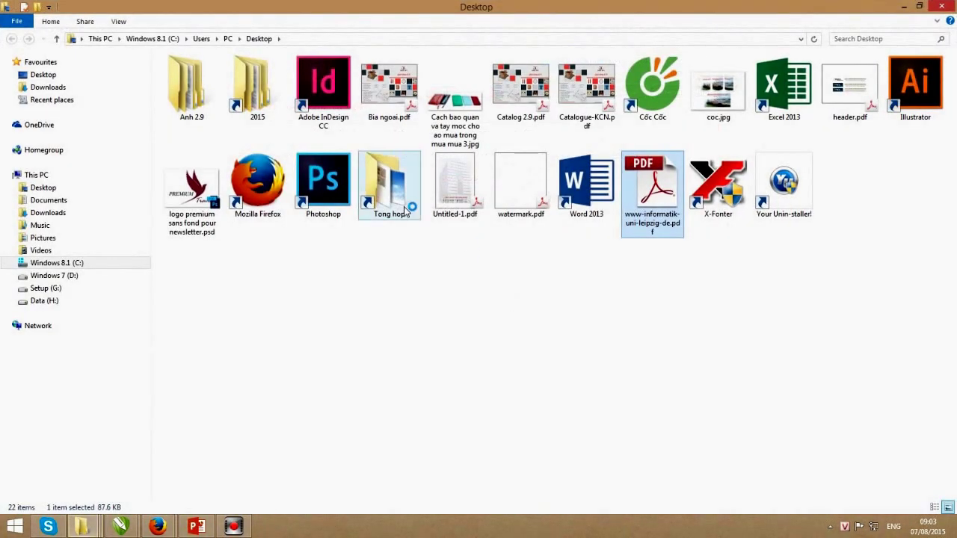
Preview www-informatik-uni-leipzig-de.pdf in the PDF viewer, then close it.
double_click(651, 192)
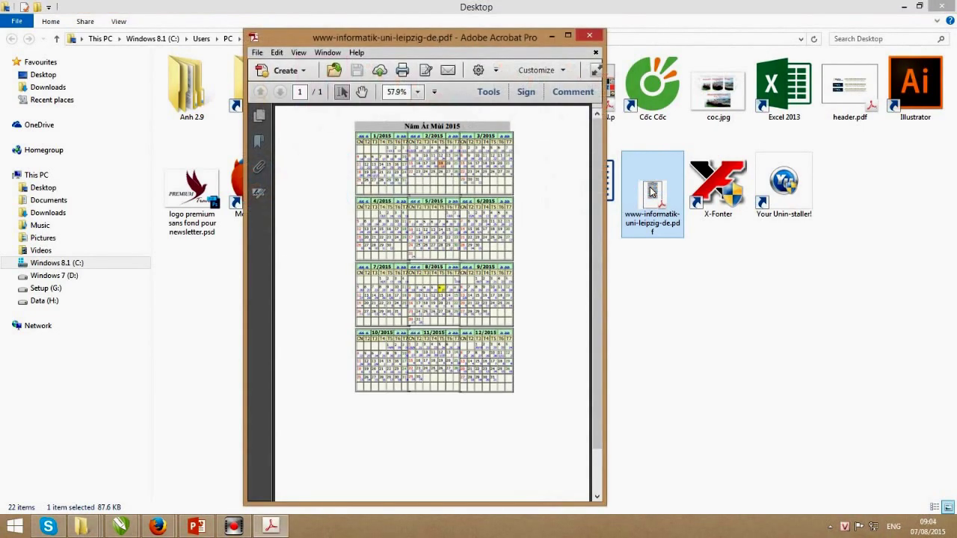
scroll(465, 196, down, 2)
scroll(465, 196, up, 2)
scroll(469, 198, down, 2)
scroll(470, 198, up, 2)
scroll(470, 198, down, 2)
scroll(470, 198, up, 2)
click(591, 36)
Open the calendar PDF with CorelDRAW X6 and accept the import settings.
right_click(651, 196)
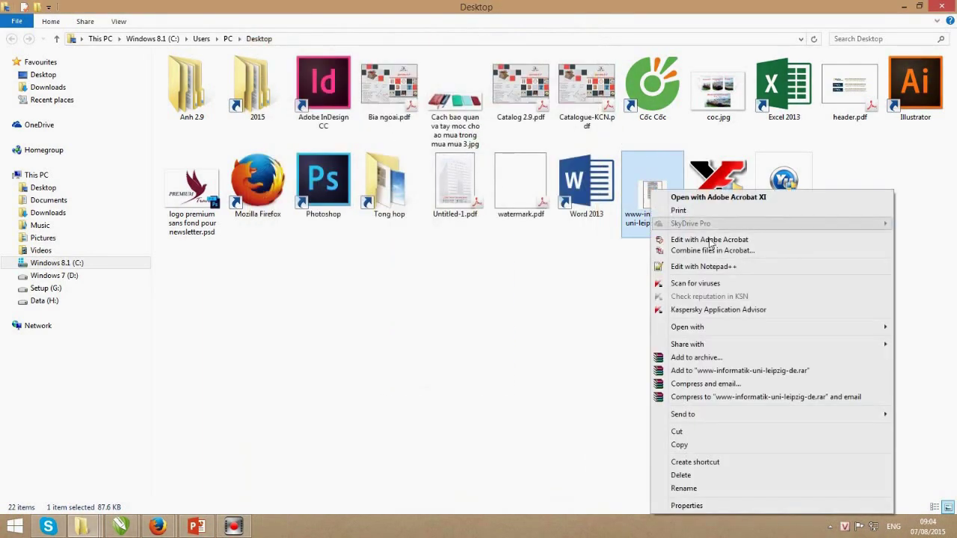
mouse_move(687, 327)
click(558, 366)
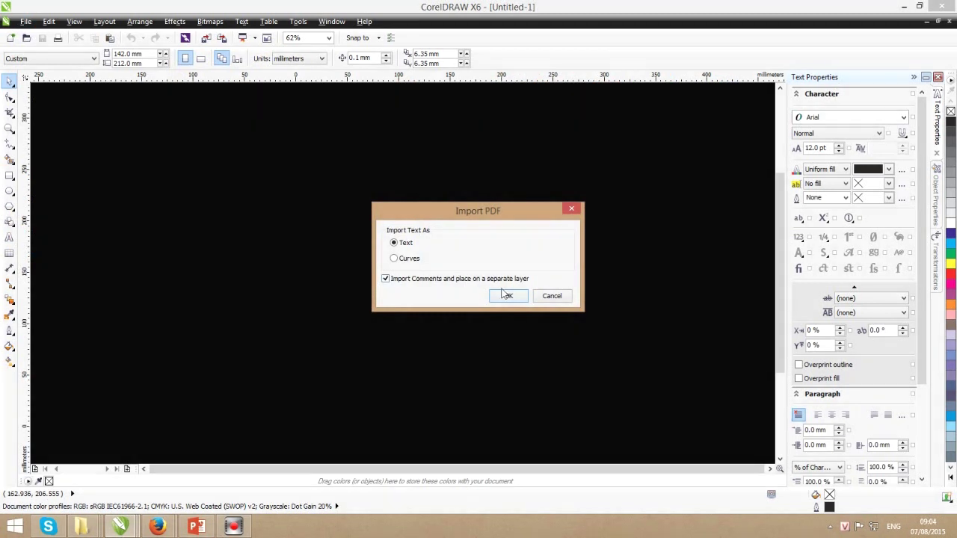
click(506, 296)
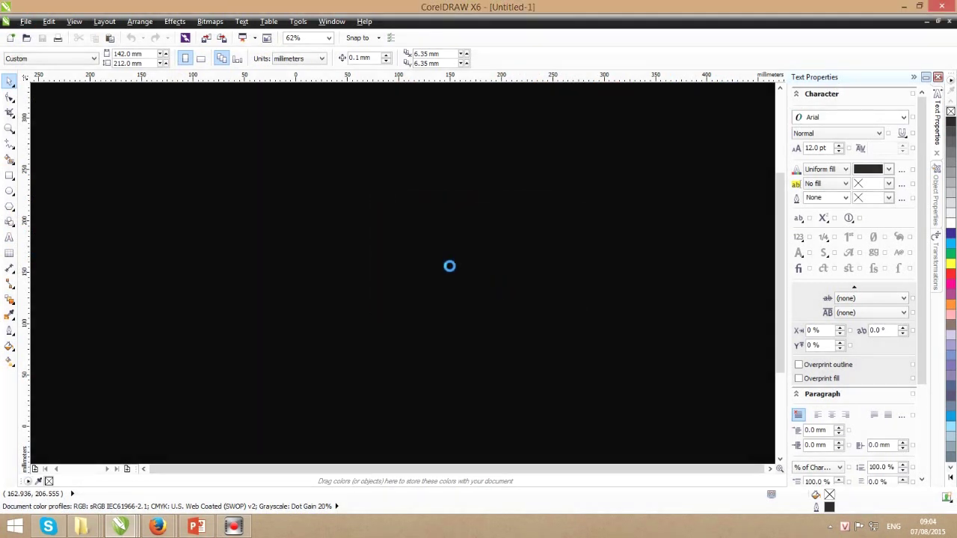
Accept font substitution, inspect the imported calendar, then select all its text via Edit > Select All.
click(513, 405)
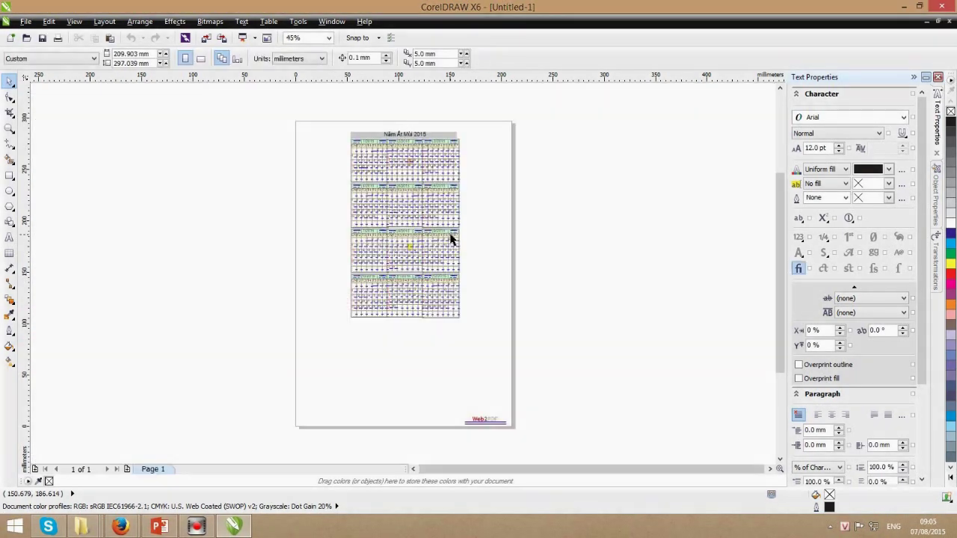
scroll(434, 236, down, 1)
scroll(426, 213, up, 2)
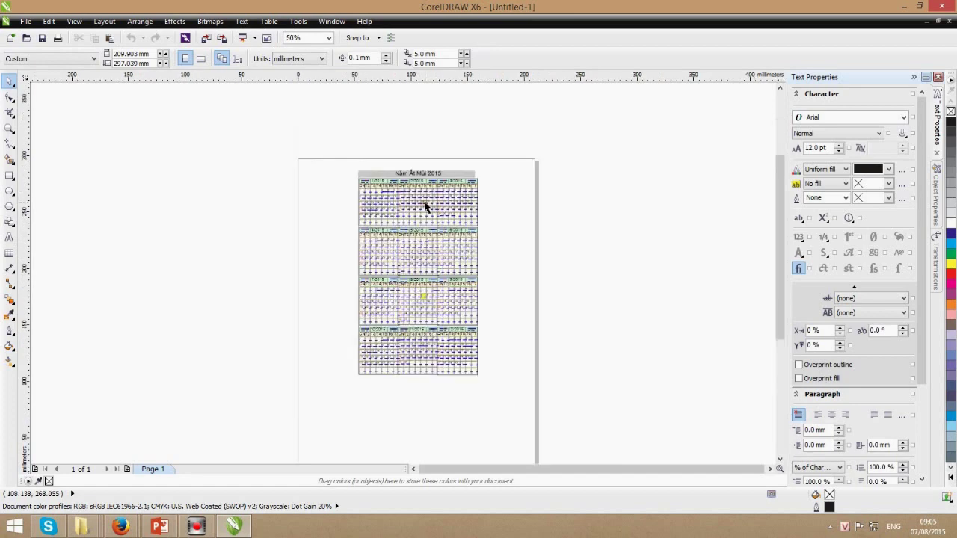
scroll(432, 238, down, 2)
mouse_move(331, 320)
mouse_down()
mouse_move(530, 406)
mouse_move(524, 393)
mouse_up()
scroll(428, 226, up, 2)
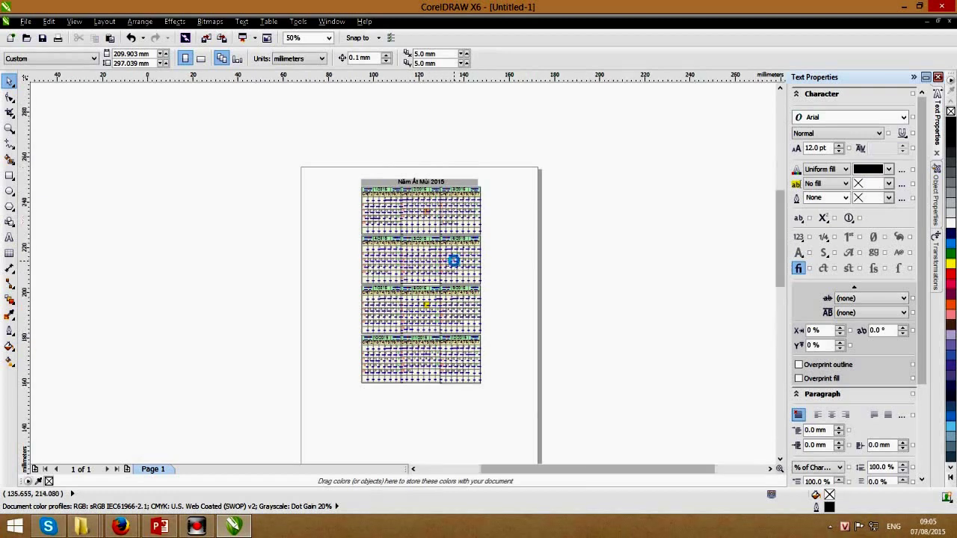
scroll(454, 262, up, 2)
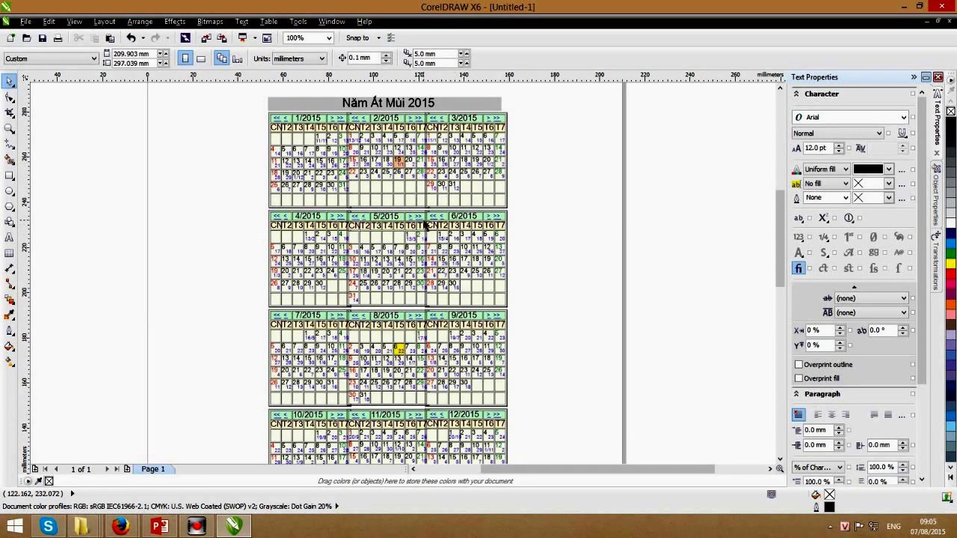
scroll(425, 224, down, 2)
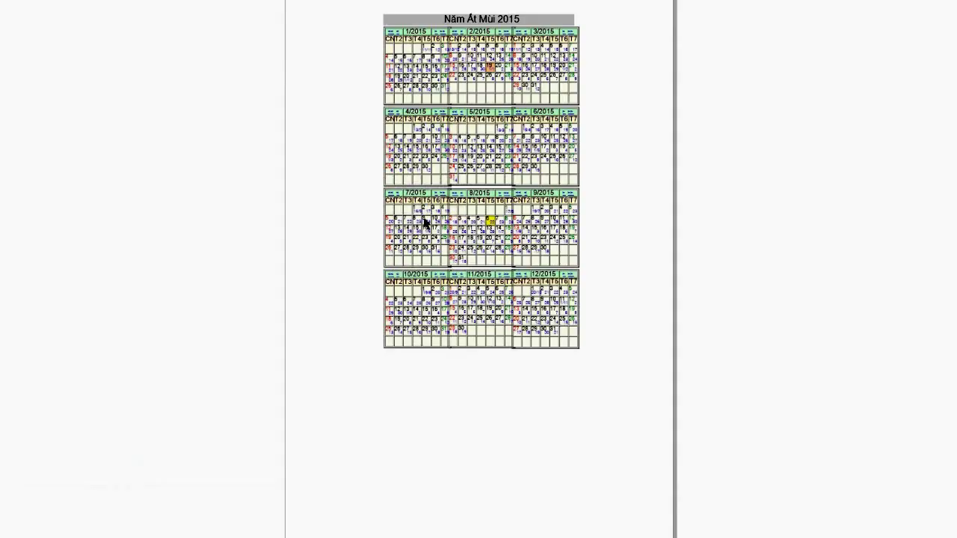
scroll(424, 287, down, 1)
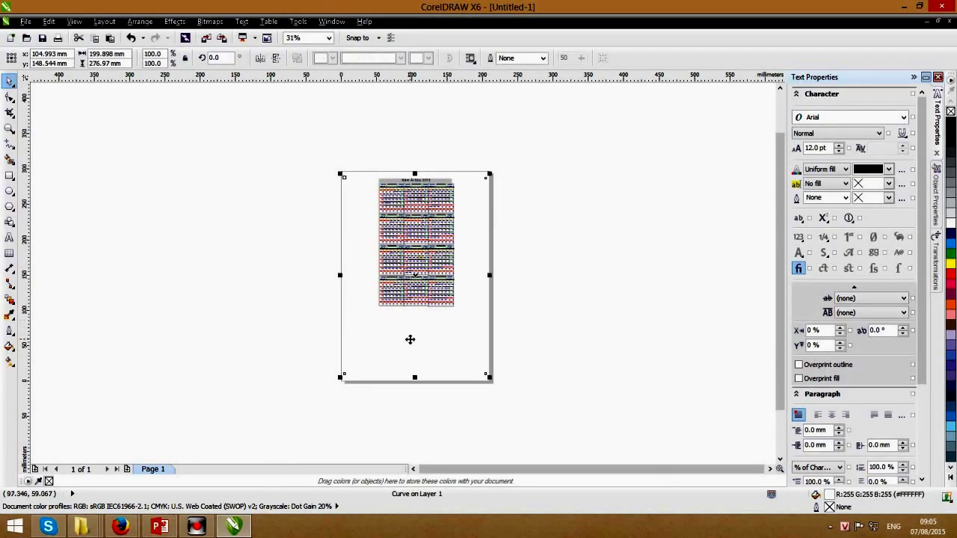
scroll(404, 191, up, 1)
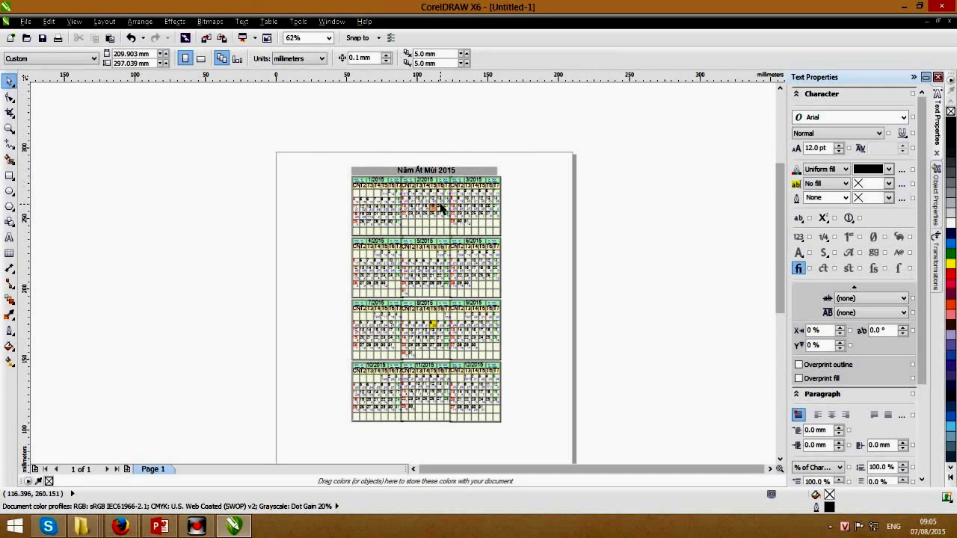
click(48, 21)
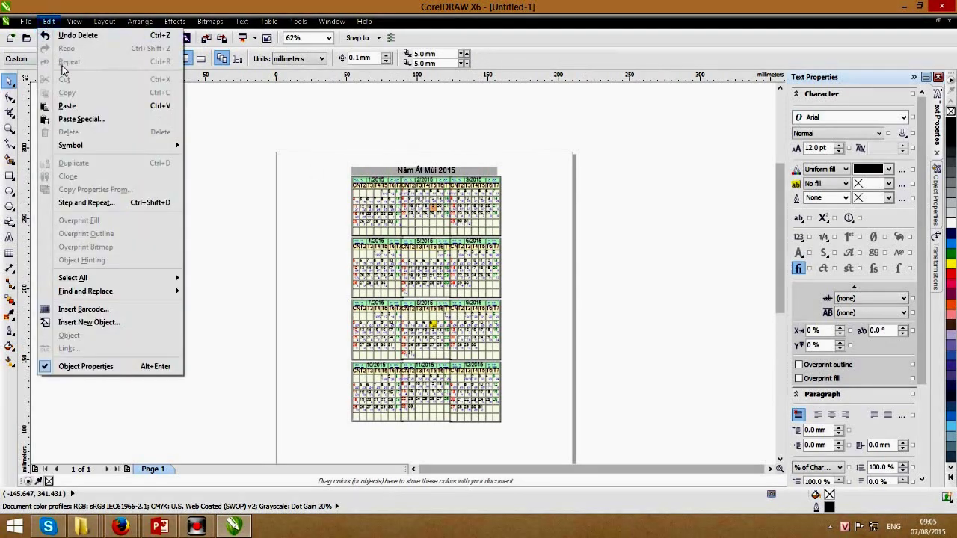
mouse_move(72, 278)
click(214, 279)
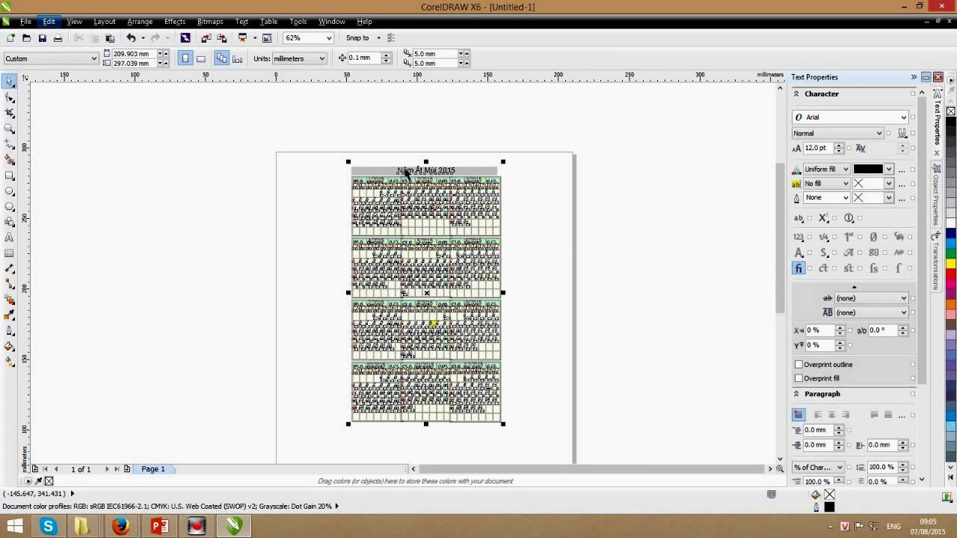
Move the calendar text left of the page, delete the leftover grid, and reselect the text block.
drag(406, 170, 210, 170)
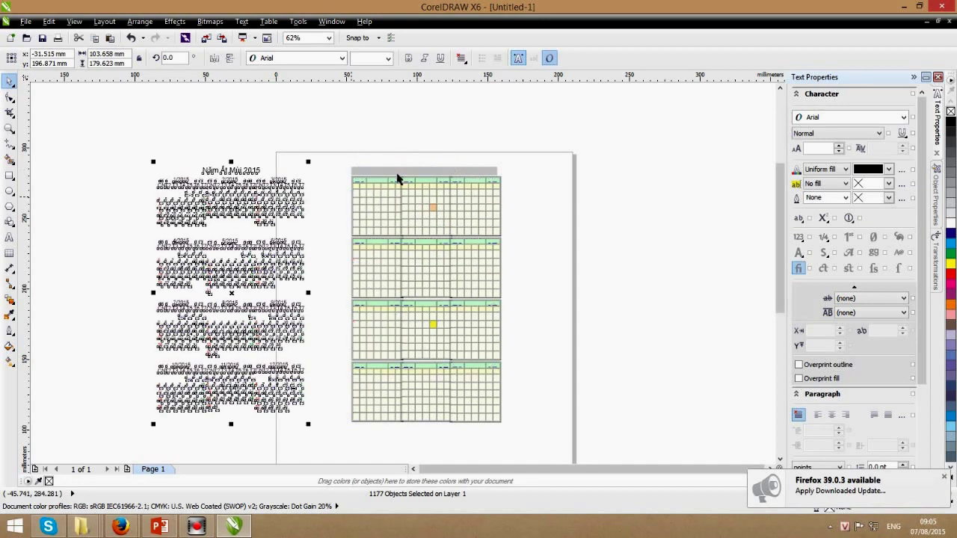
scroll(397, 178, up, 1)
scroll(397, 178, down, 1)
drag(333, 138, 546, 453)
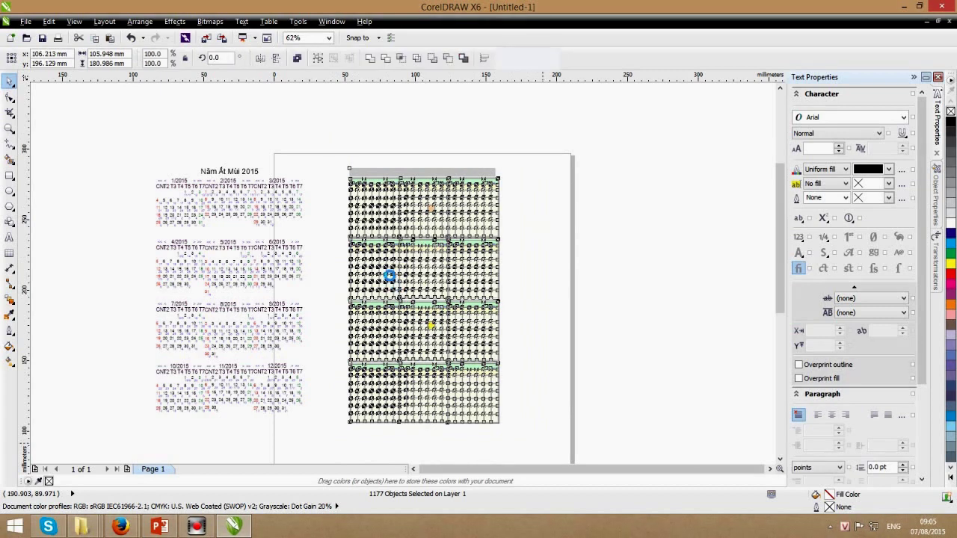
key(Delete)
drag(107, 145, 368, 430)
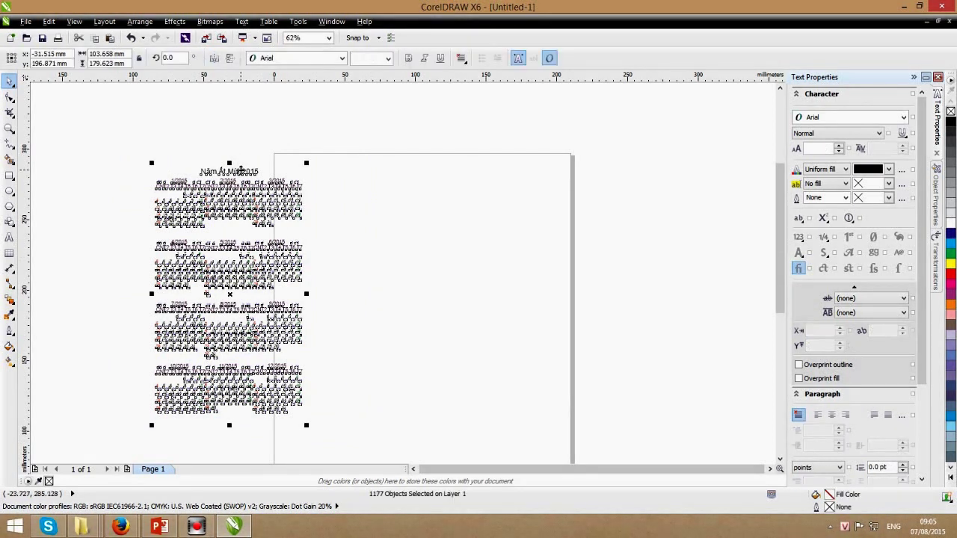
scroll(341, 203, down, 1)
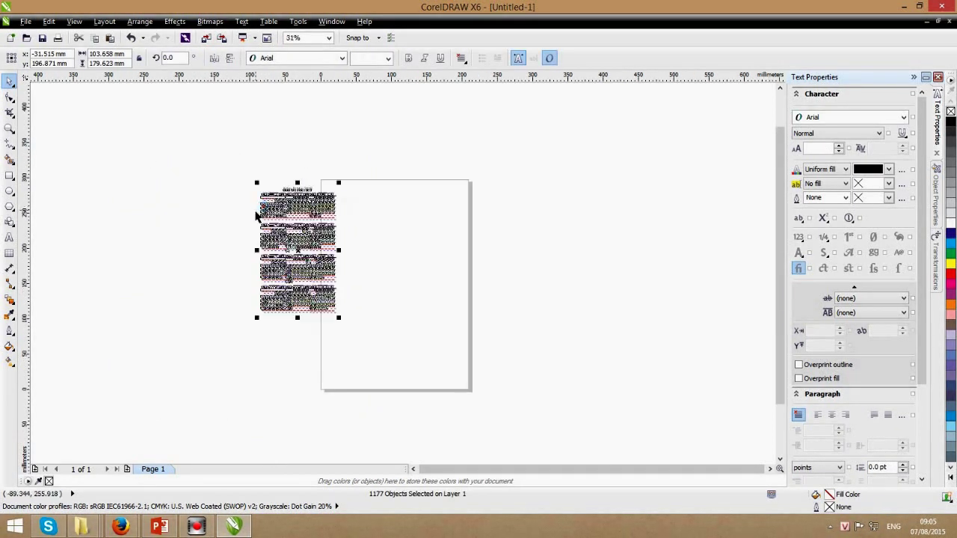
Delete the navigation arrows beside the 1/2015 through 6/2015 month headings.
scroll(257, 214, up, 1)
scroll(322, 178, up, 1)
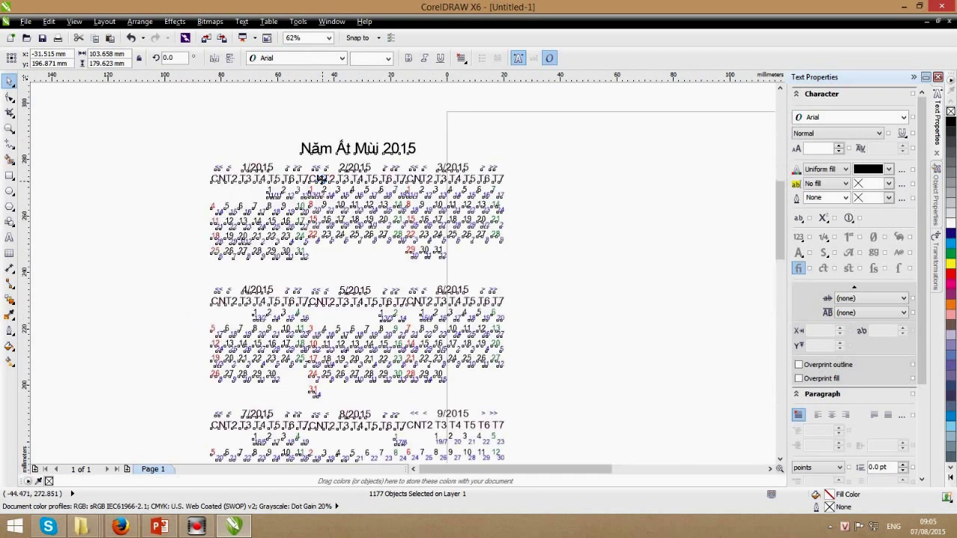
click(535, 193)
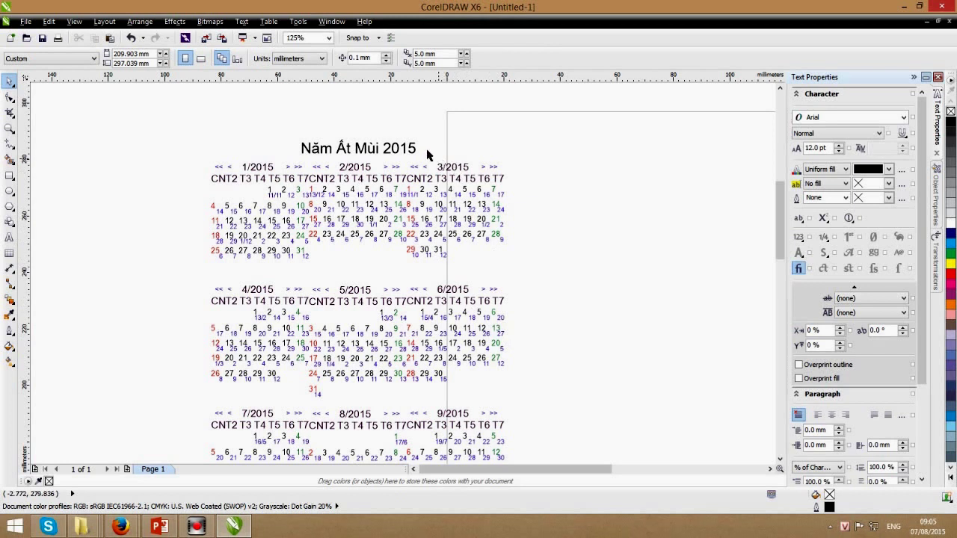
drag(194, 143, 239, 172)
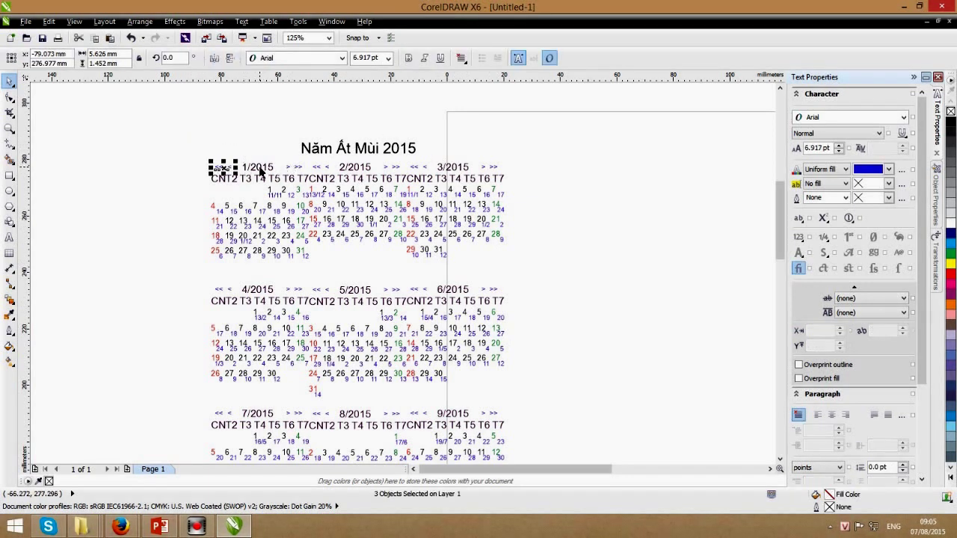
key(Delete)
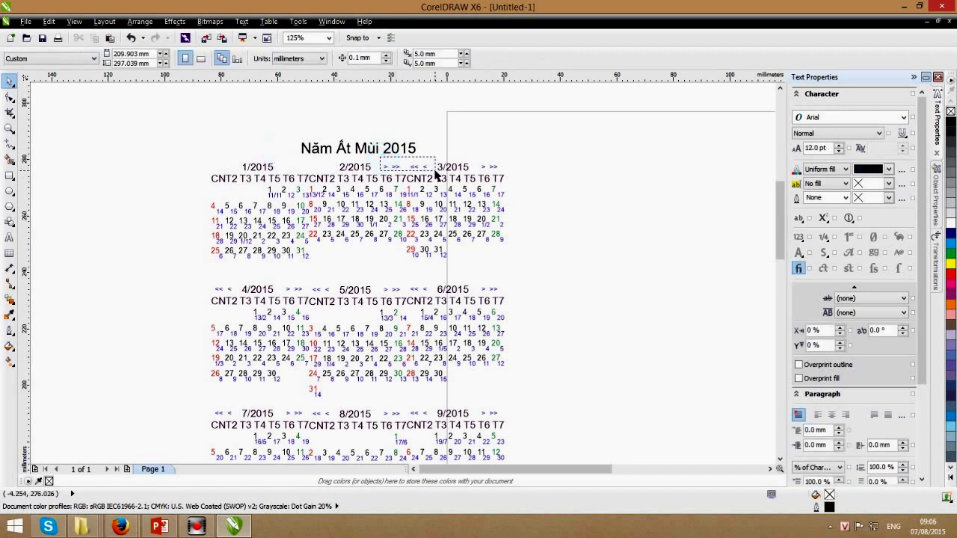
drag(480, 159, 517, 175)
key(Delete)
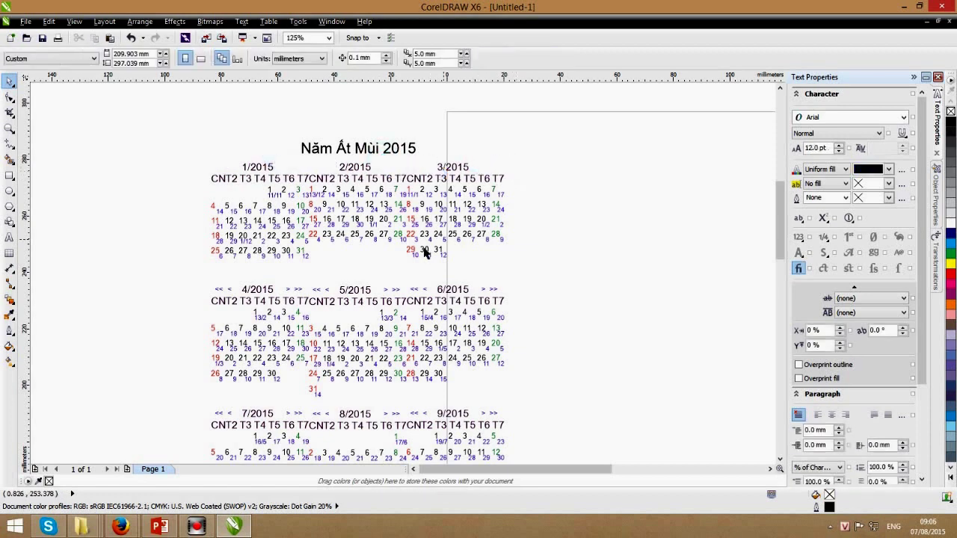
mouse_move(187, 275)
mouse_down()
mouse_move(238, 294)
mouse_move(336, 296)
mouse_up()
key(Delete)
drag(368, 260, 438, 300)
key(Delete)
mouse_move(477, 269)
mouse_down()
mouse_move(519, 298)
mouse_move(510, 295)
mouse_up()
key(Delete)
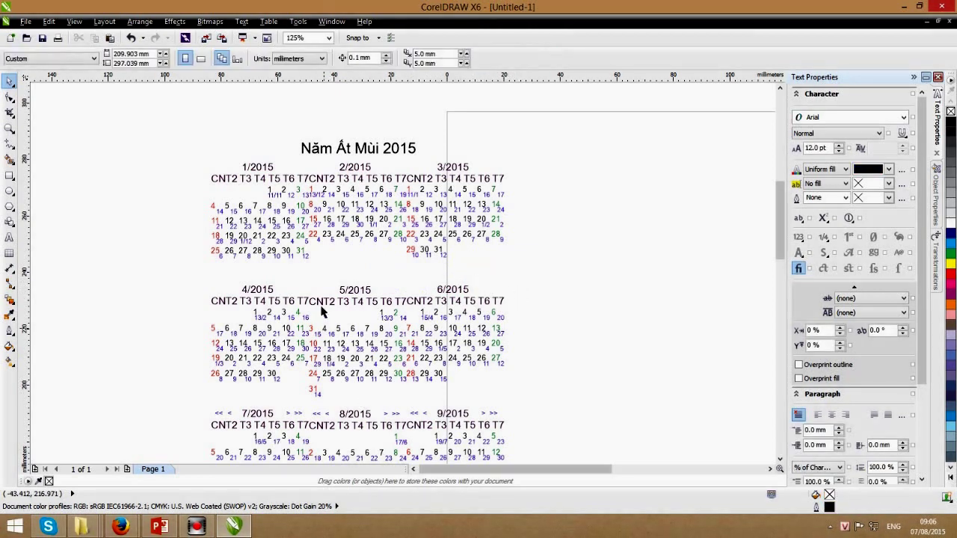
Delete the navigation arrows beside the 7/2015 through 12/2015 month headings.
scroll(365, 249, down, 2)
scroll(359, 306, up, 2)
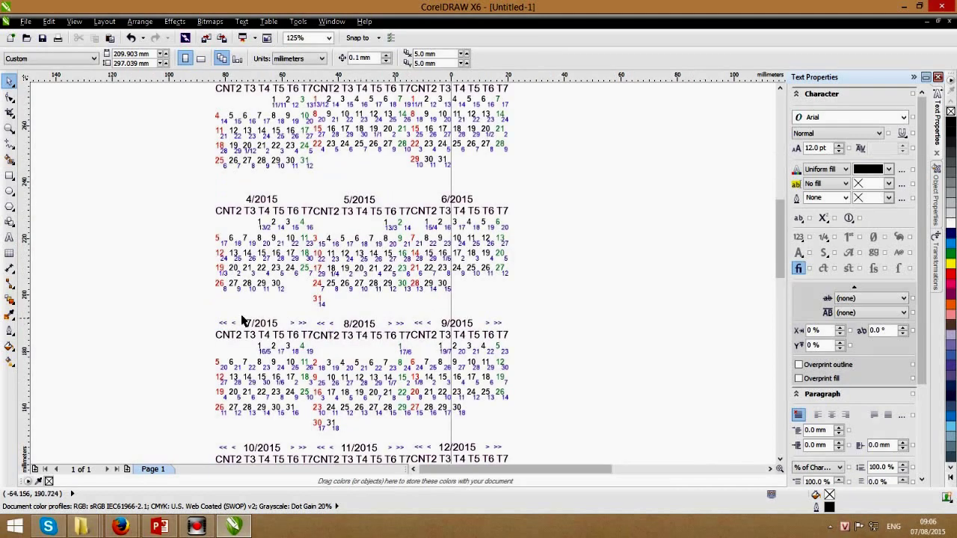
drag(192, 304, 249, 335)
key(Delete)
drag(287, 311, 333, 329)
key(Delete)
mouse_move(378, 307)
mouse_down()
mouse_move(441, 331)
mouse_move(519, 326)
mouse_up()
key(Delete)
key(Delete)
scroll(372, 331, down, 2)
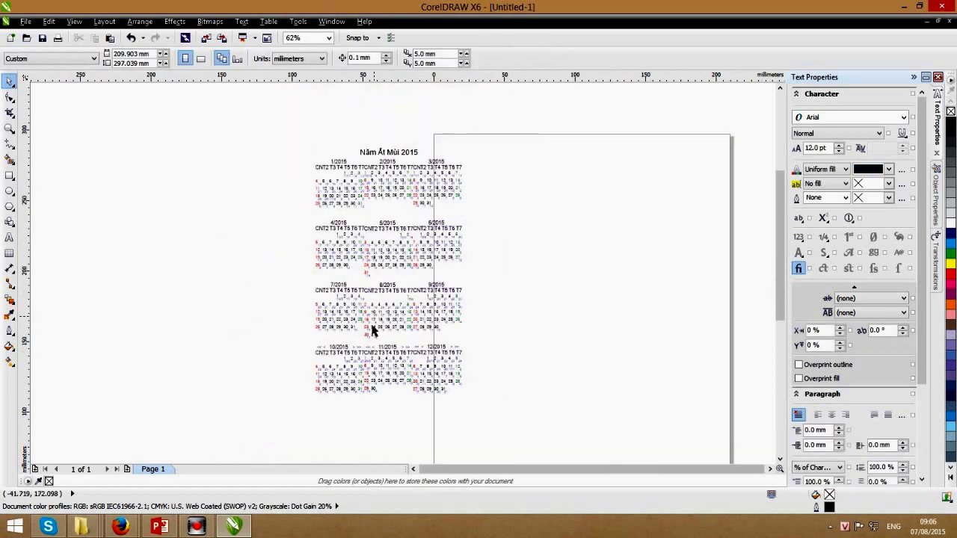
scroll(373, 331, up, 2)
drag(230, 339, 295, 366)
key(Delete)
drag(316, 329, 387, 371)
key(Delete)
mouse_move(429, 346)
mouse_down()
mouse_move(485, 362)
mouse_move(562, 362)
mouse_up()
key(Delete)
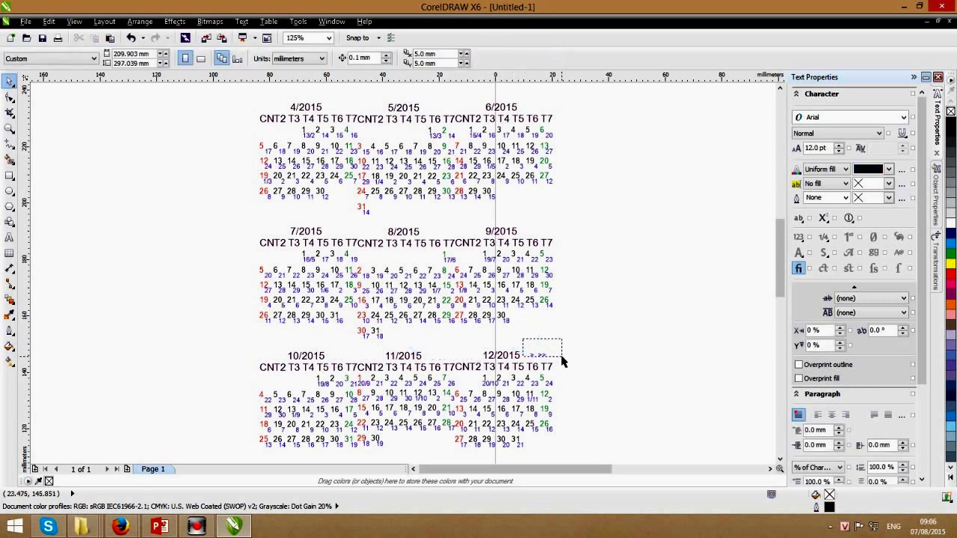
key(Delete)
scroll(498, 314, down, 2)
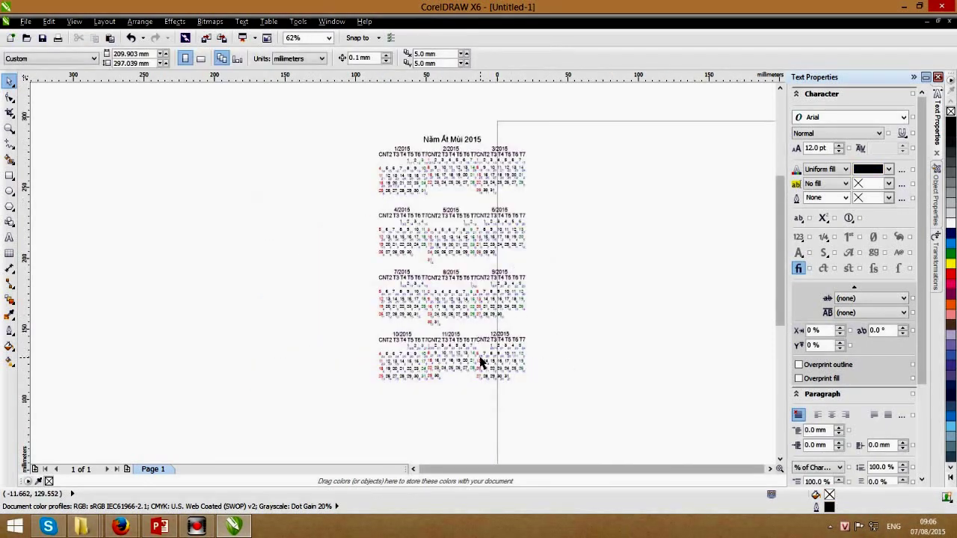
scroll(481, 362, up, 2)
scroll(445, 362, down, 2)
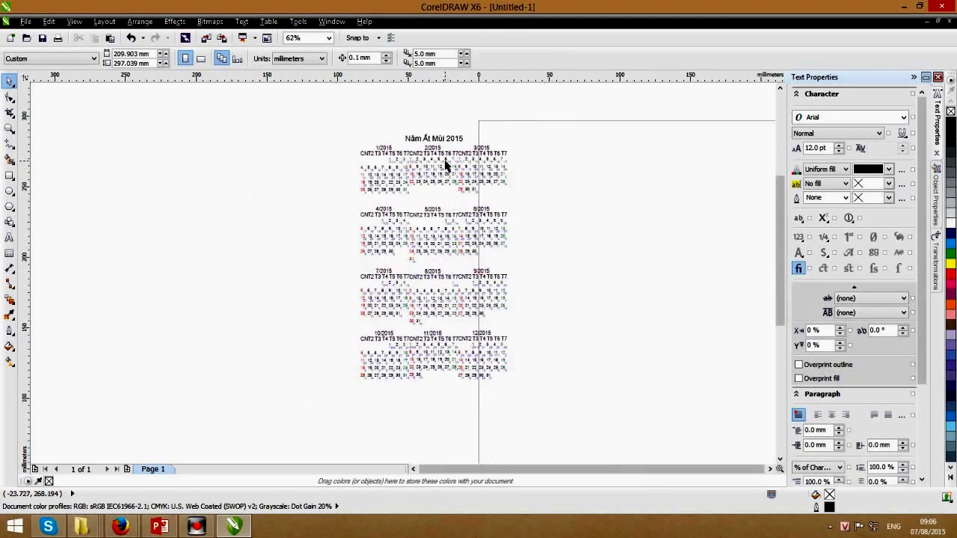
scroll(457, 150, up, 1)
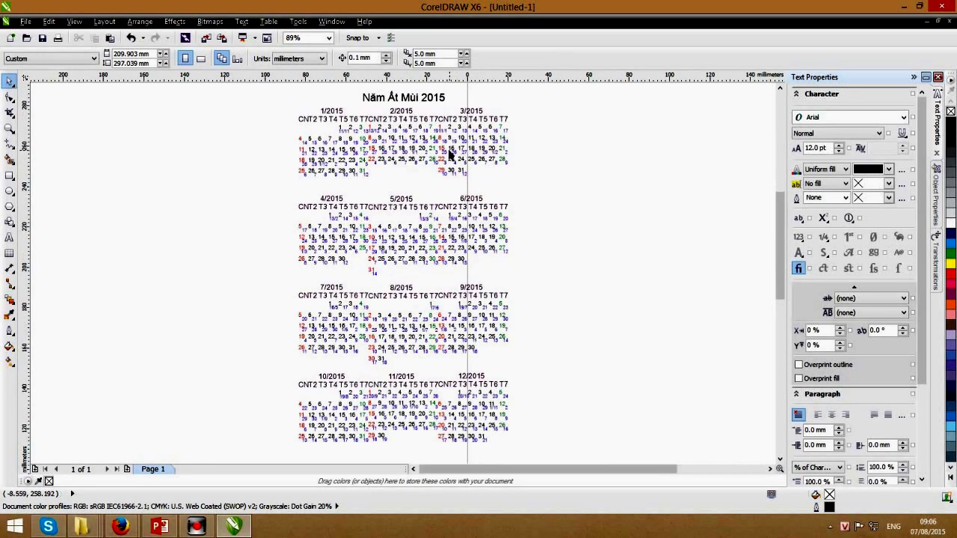
click(245, 178)
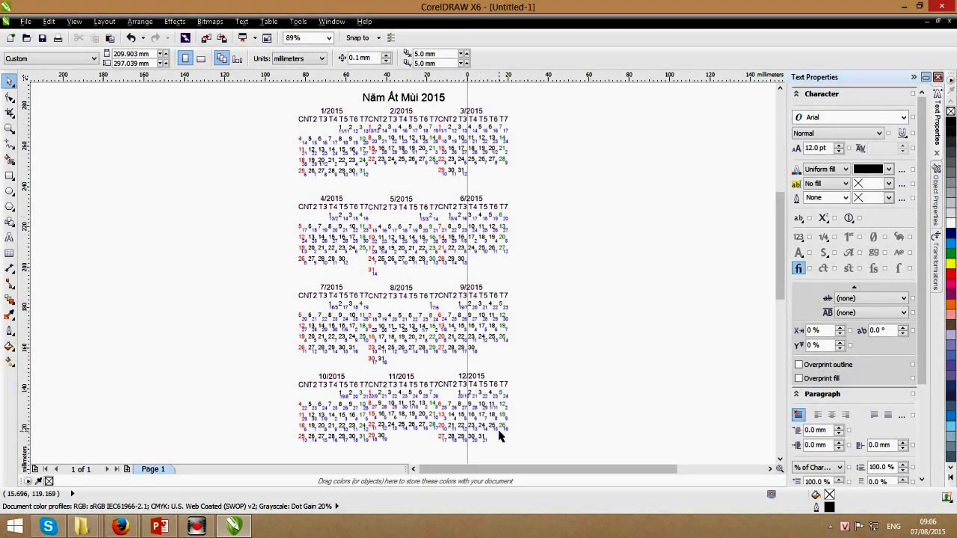
scroll(499, 437, up, 2)
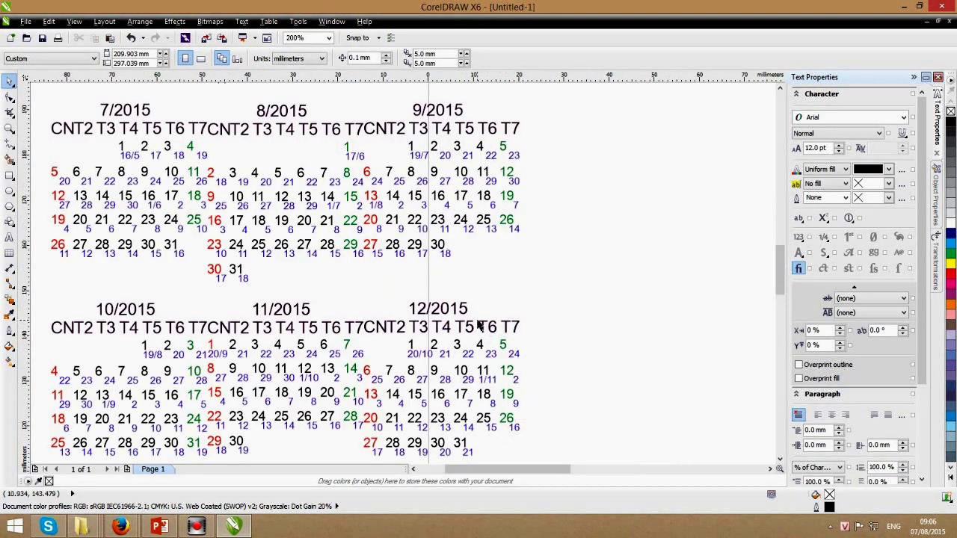
scroll(478, 326, down, 2)
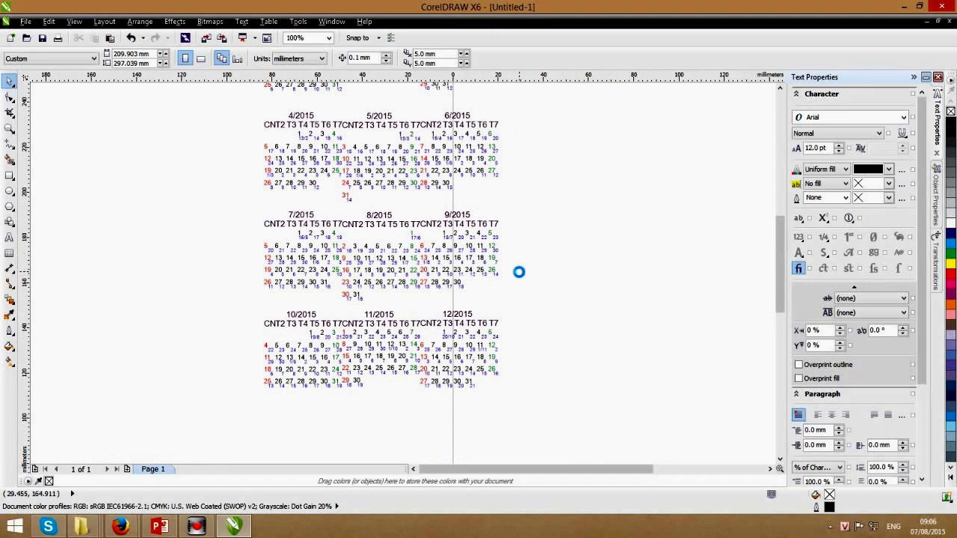
scroll(521, 277, down, 2)
scroll(516, 251, up, 2)
drag(519, 454, 472, 172)
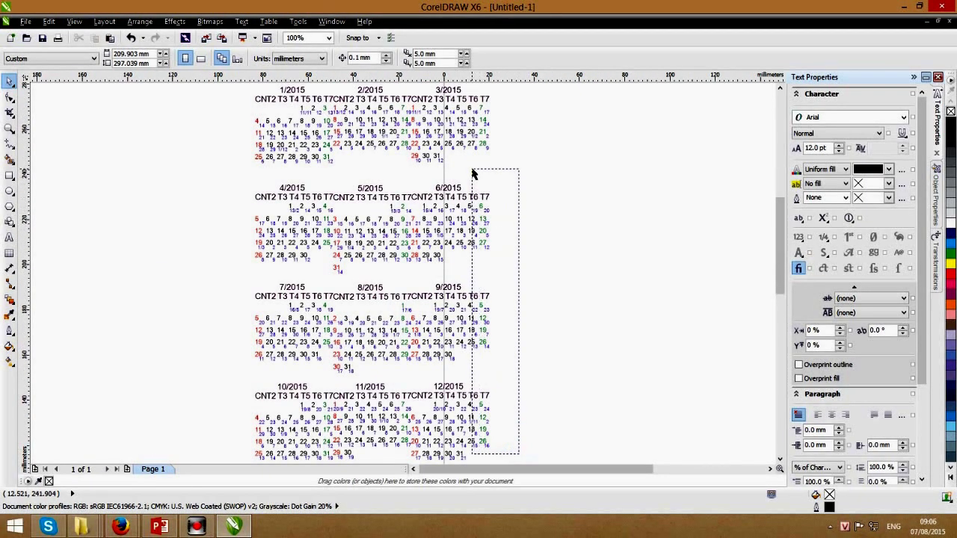
scroll(476, 149, up, 2)
drag(472, 172, 481, 116)
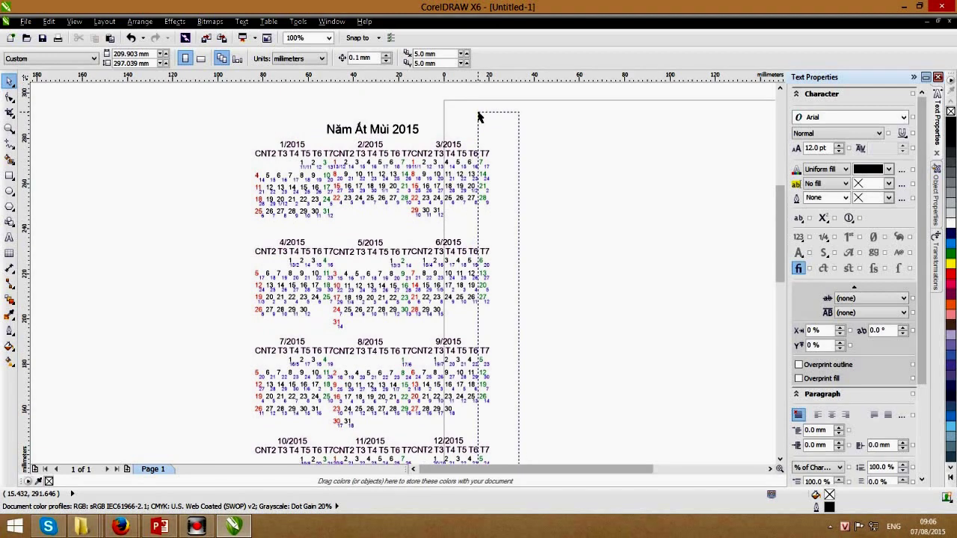
drag(481, 118, 478, 117)
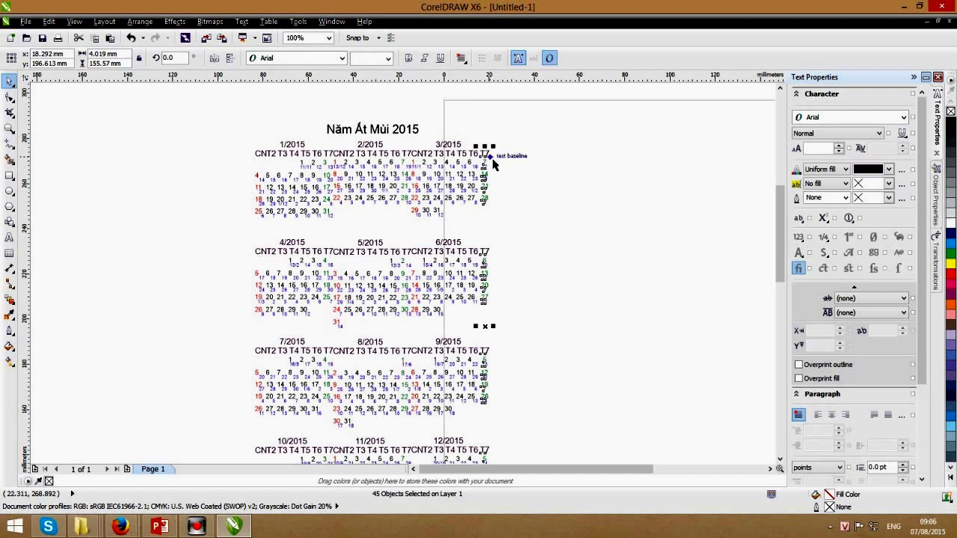
click(519, 180)
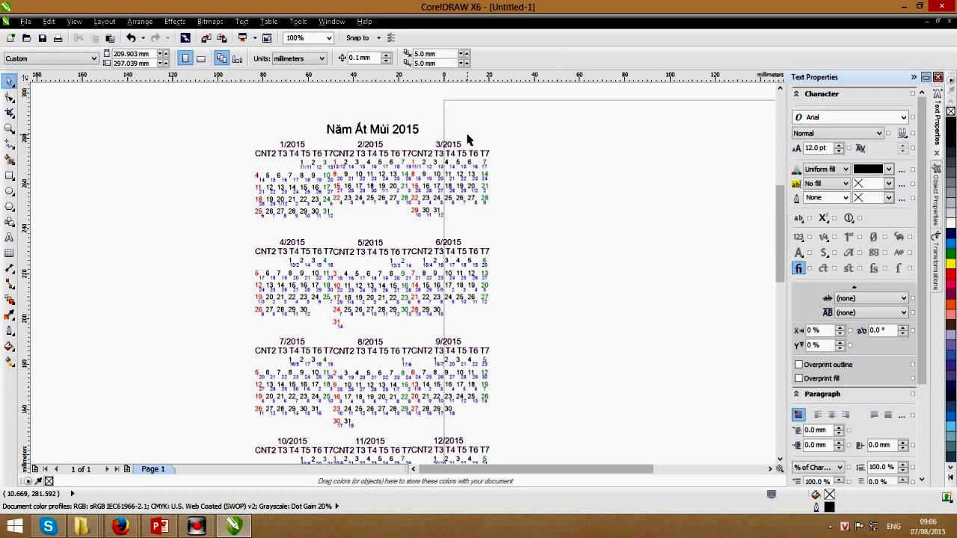
drag(469, 139, 476, 187)
mouse_move(480, 235)
mouse_down()
mouse_move(476, 501)
mouse_move(481, 437)
mouse_up()
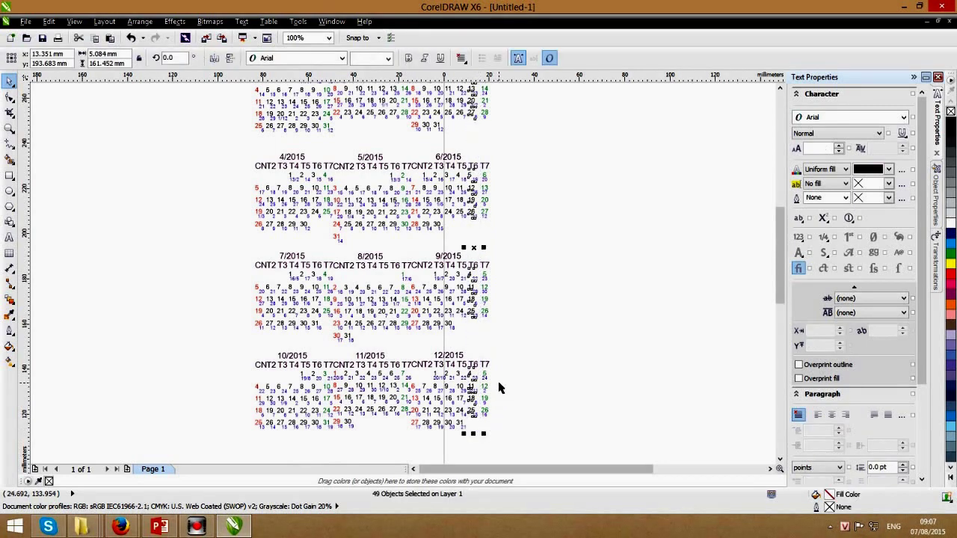
click(540, 368)
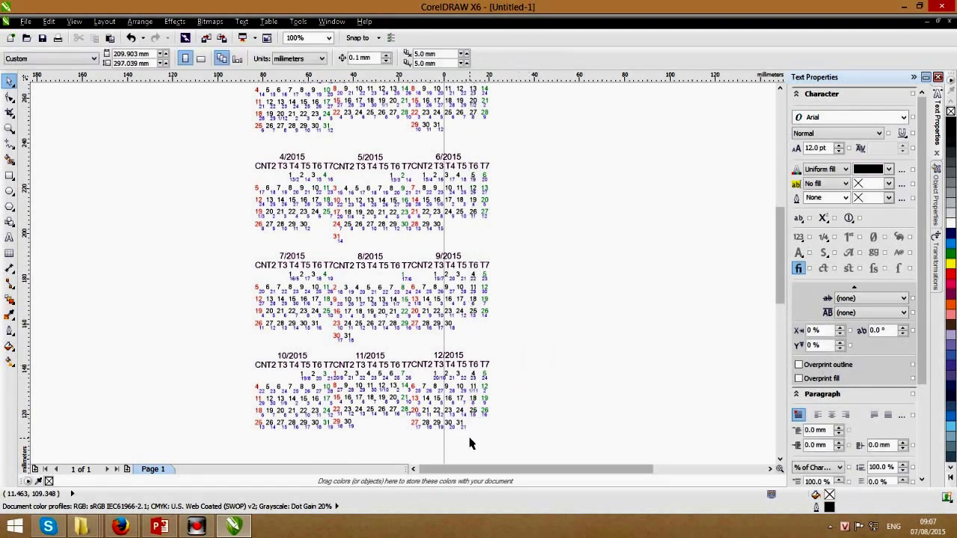
drag(467, 435, 443, 128)
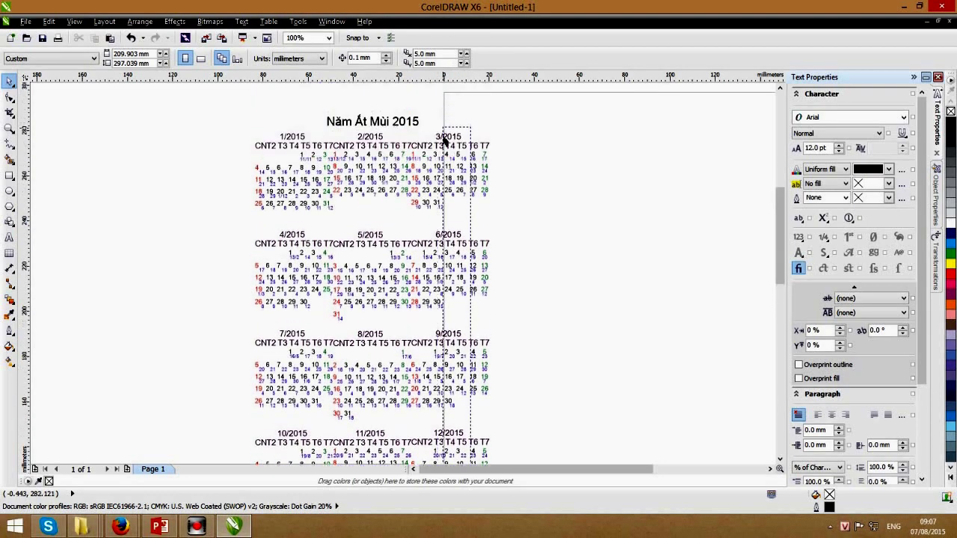
drag(444, 129, 456, 121)
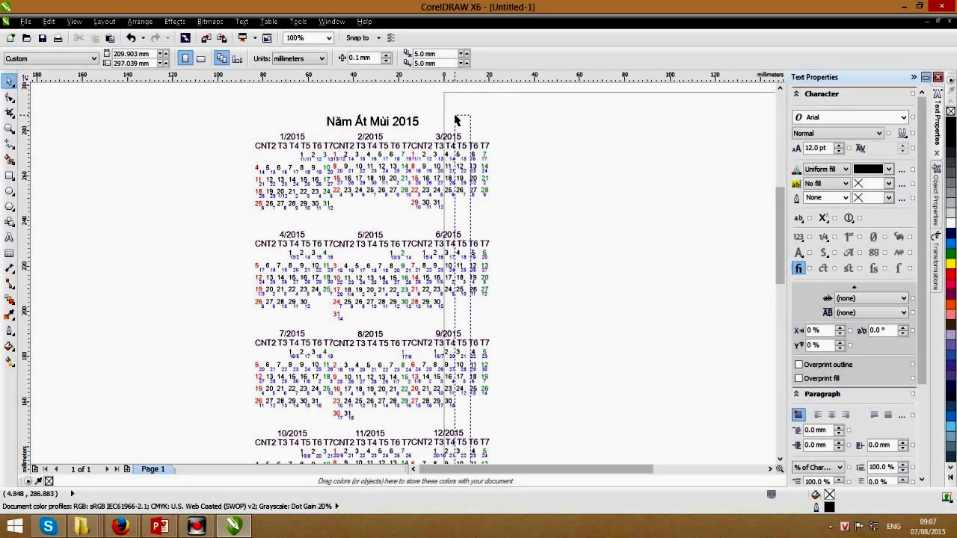
drag(455, 120, 455, 119)
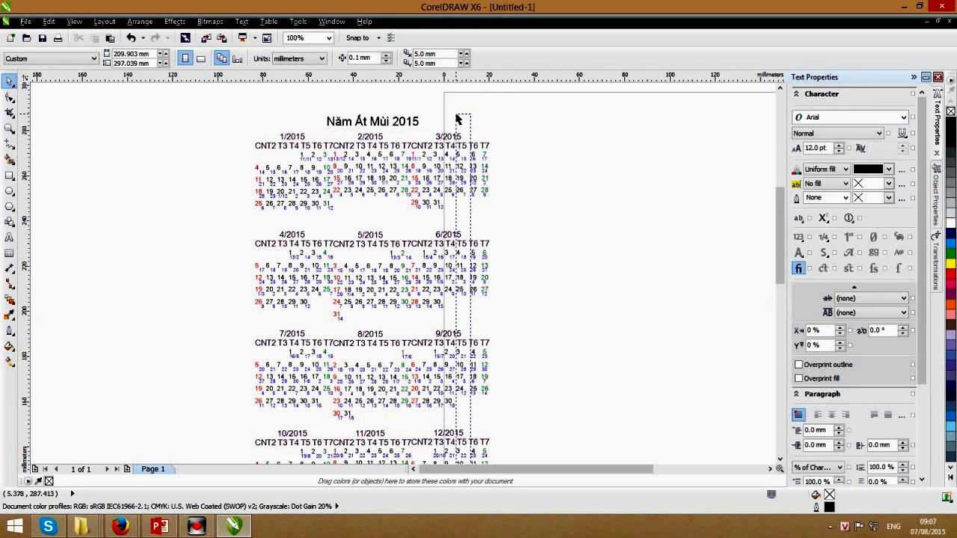
drag(455, 119, 456, 119)
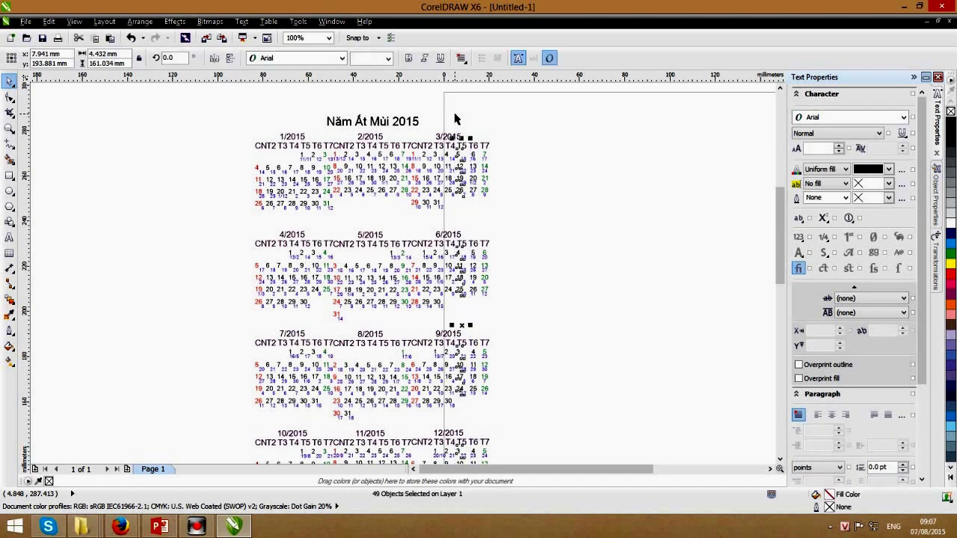
click(543, 254)
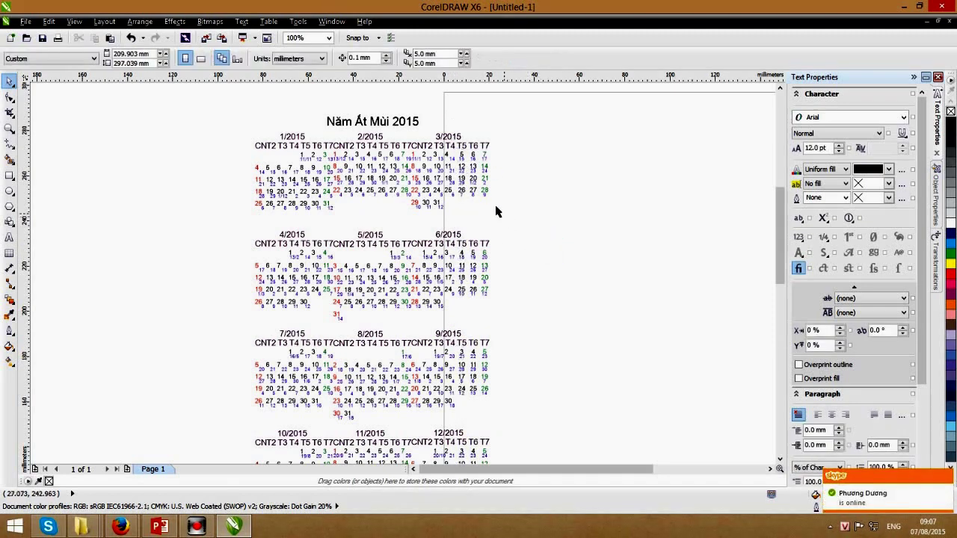
key(F3)
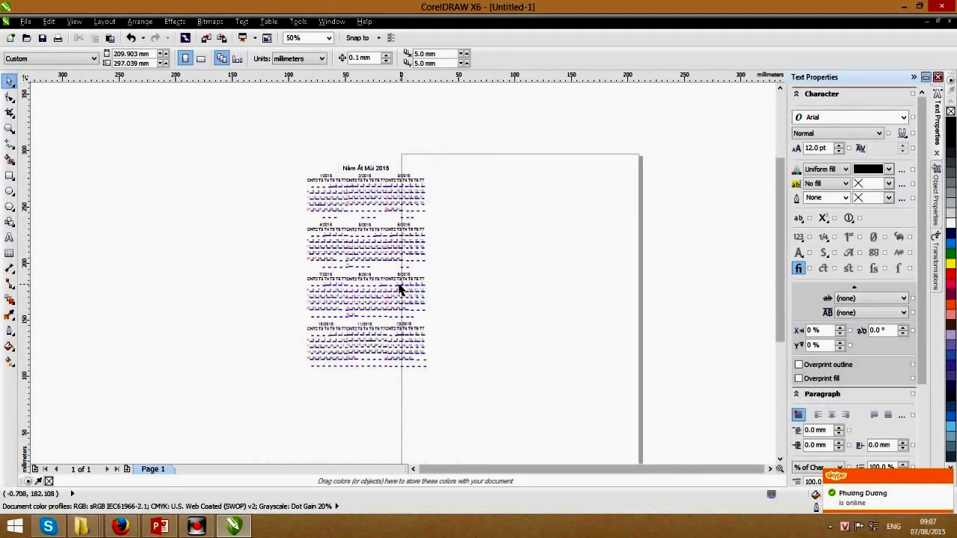
Repeatedly select the roughly 50-object date column under T3 and try adjusting its width.
scroll(400, 290, up, 2)
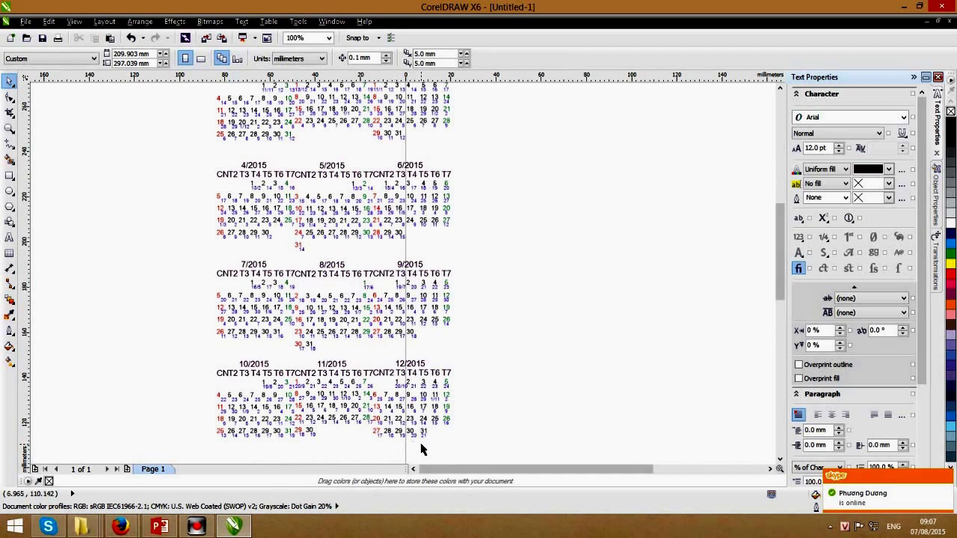
drag(420, 441, 407, 127)
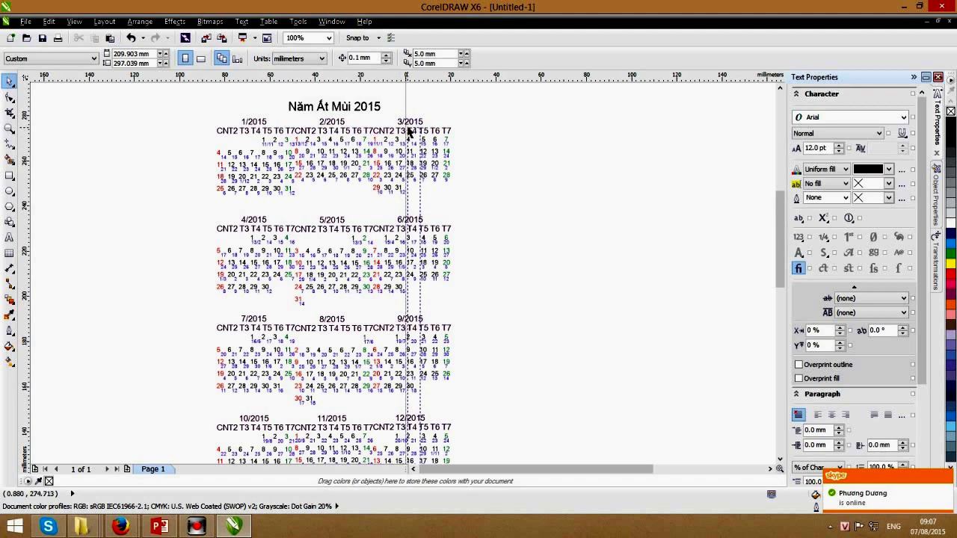
drag(407, 127, 408, 126)
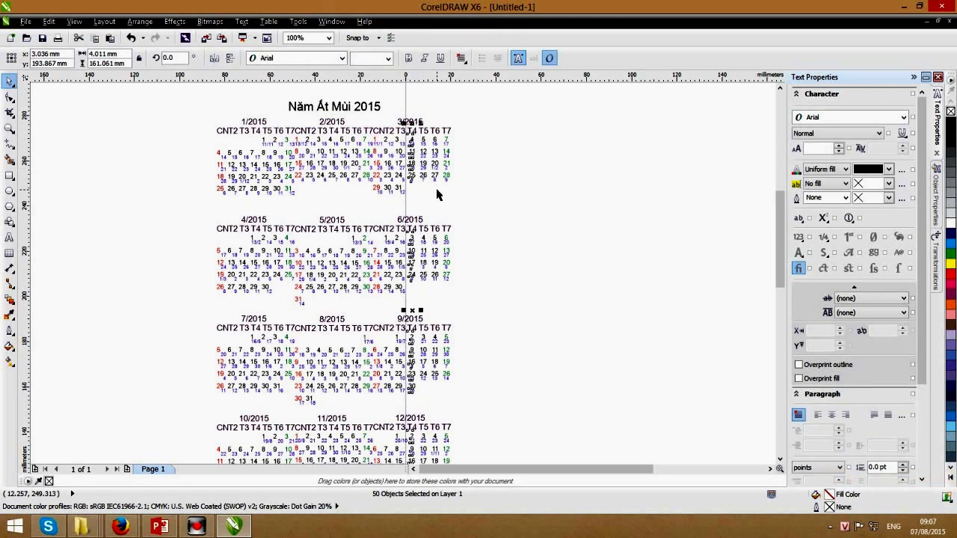
click(492, 243)
scroll(418, 256, down, 2)
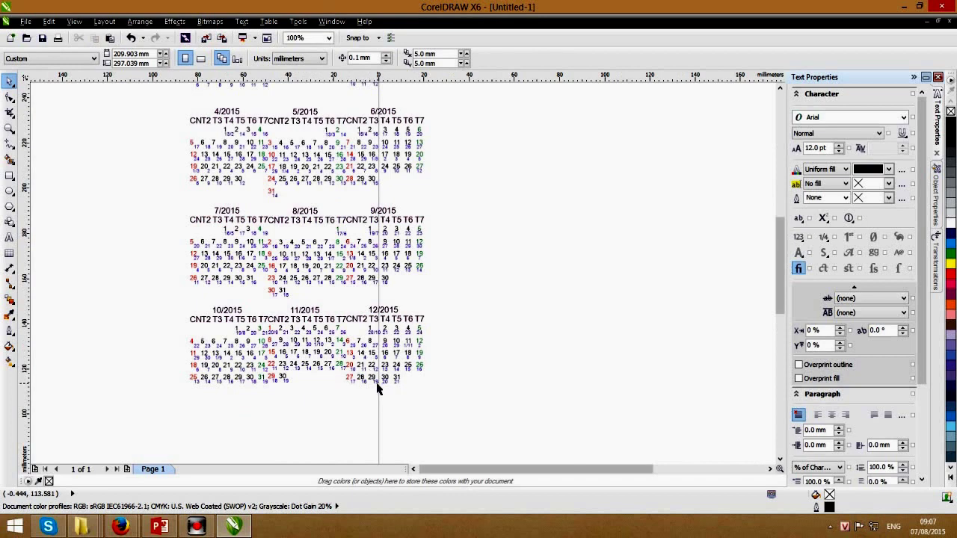
drag(381, 393, 368, 77)
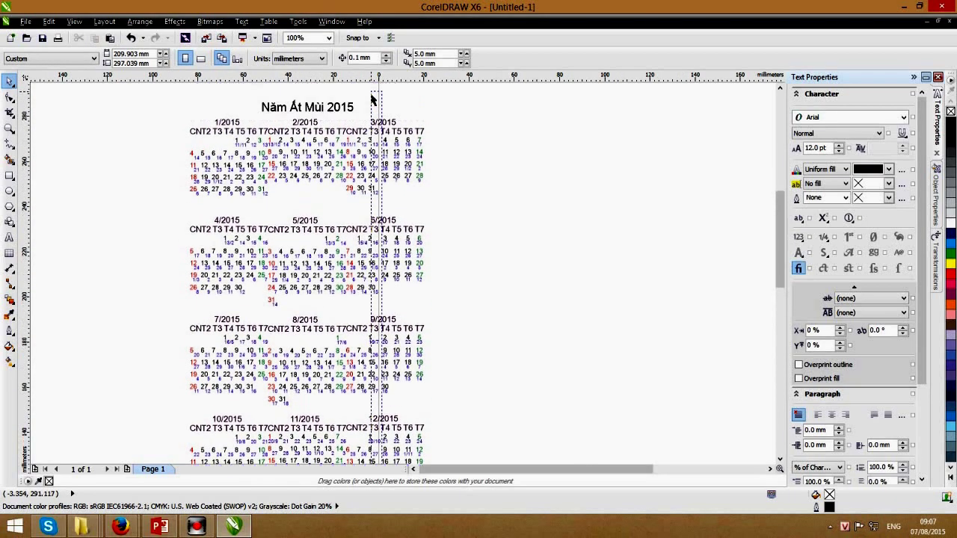
mouse_move(368, 77)
mouse_down()
mouse_move(374, 127)
mouse_move(366, 124)
mouse_up()
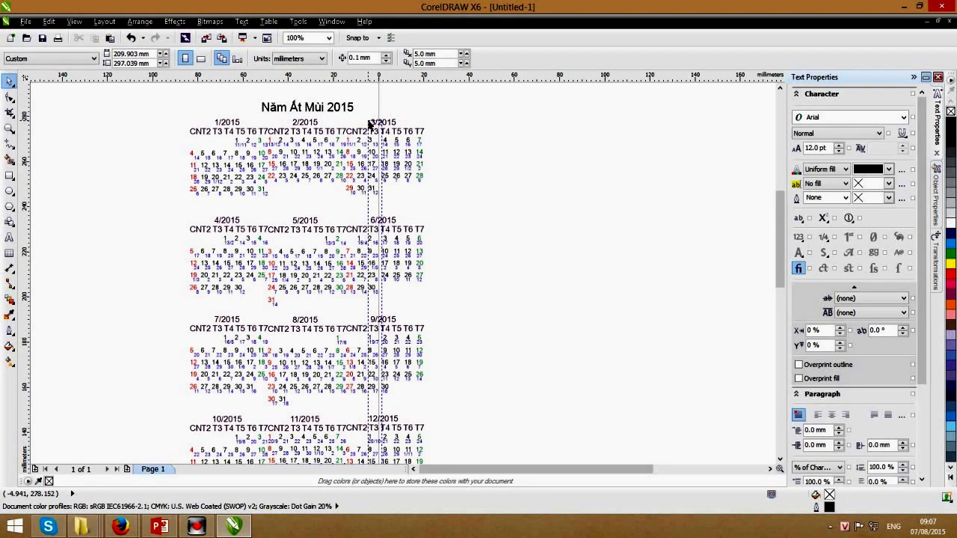
drag(366, 123, 368, 122)
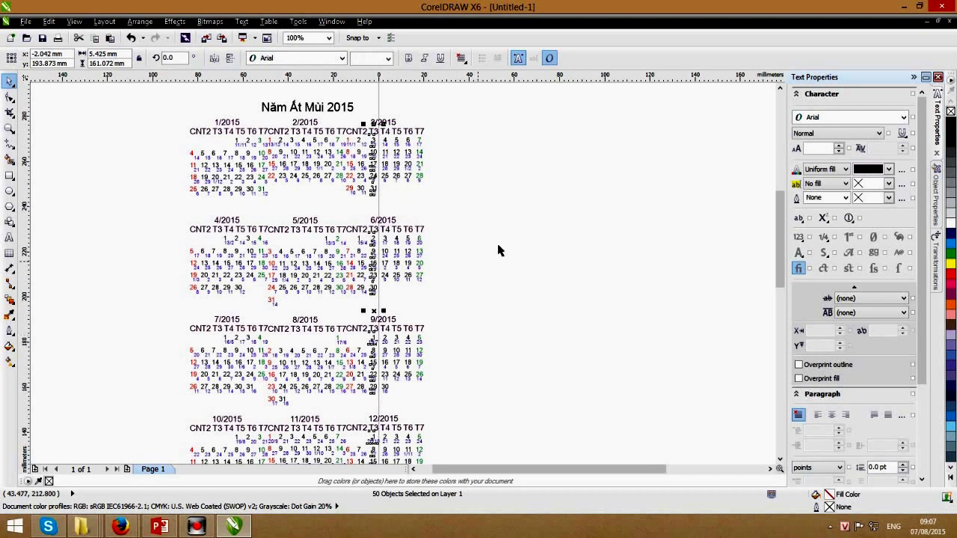
drag(781, 233, 782, 245)
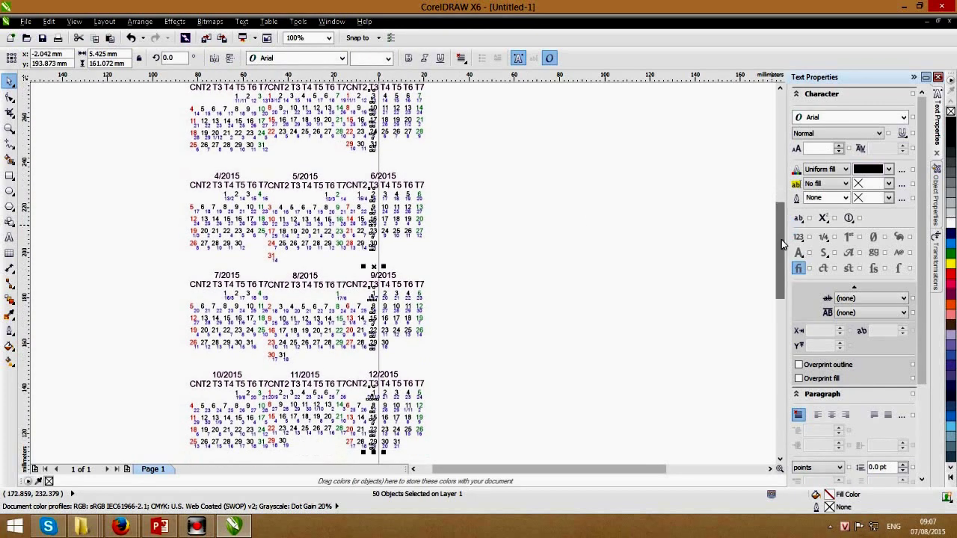
click(557, 335)
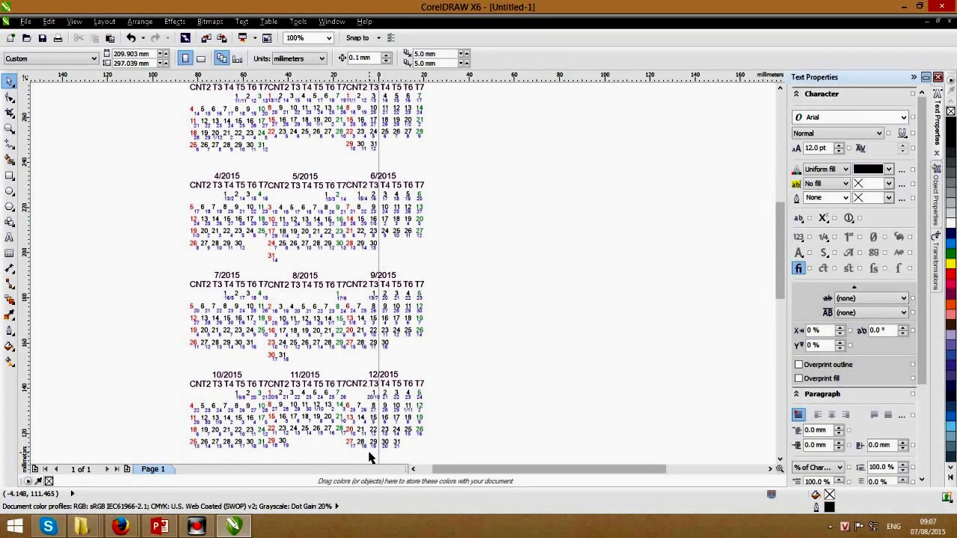
mouse_move(371, 454)
mouse_down()
mouse_move(359, 94)
mouse_move(356, 120)
mouse_up()
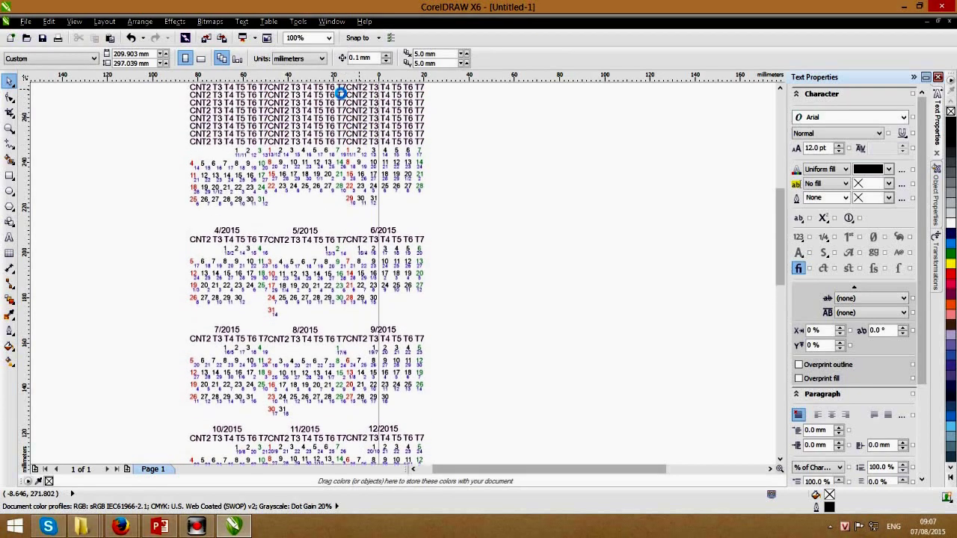
drag(356, 120, 356, 121)
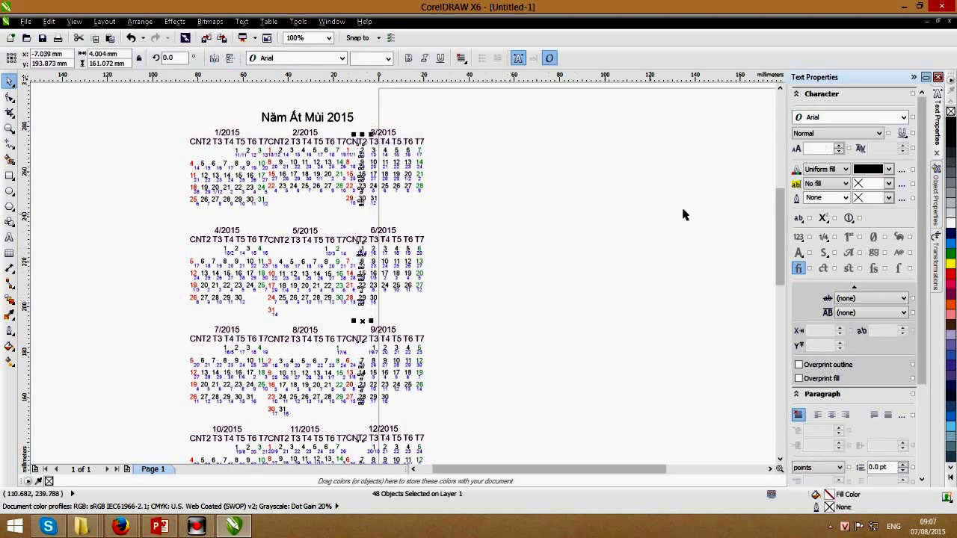
drag(776, 203, 775, 228)
click(515, 316)
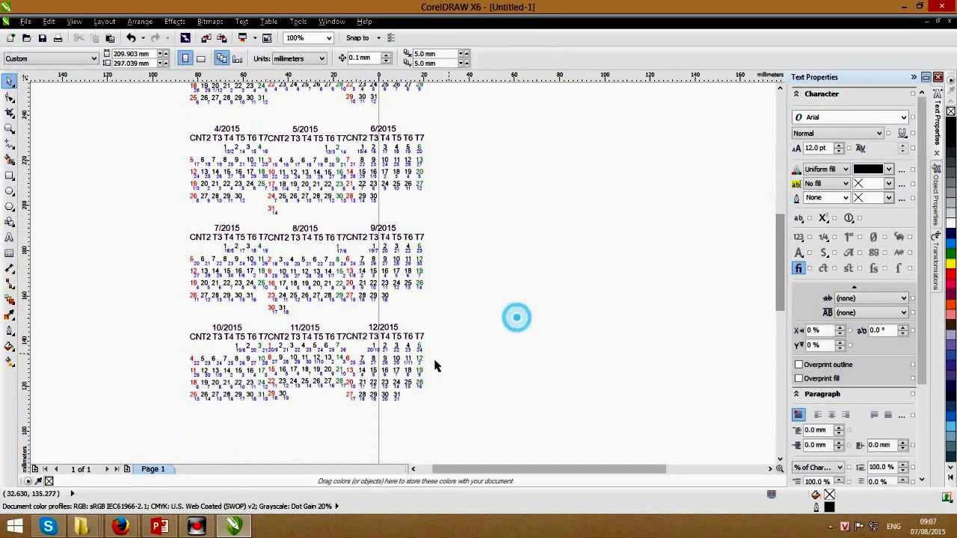
Undo the width change, right-align the date column, then review the layout.
drag(359, 412, 346, 95)
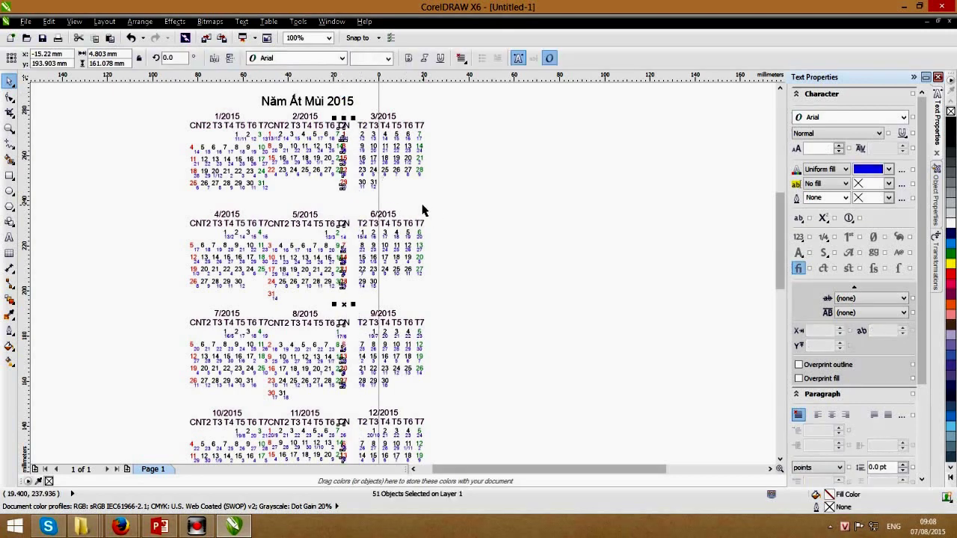
key(ctrl+z)
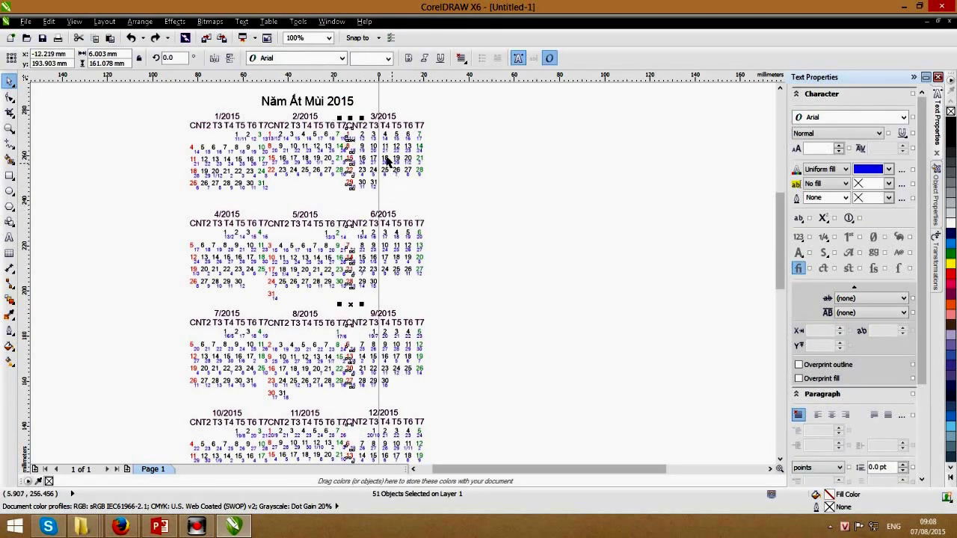
drag(780, 202, 780, 224)
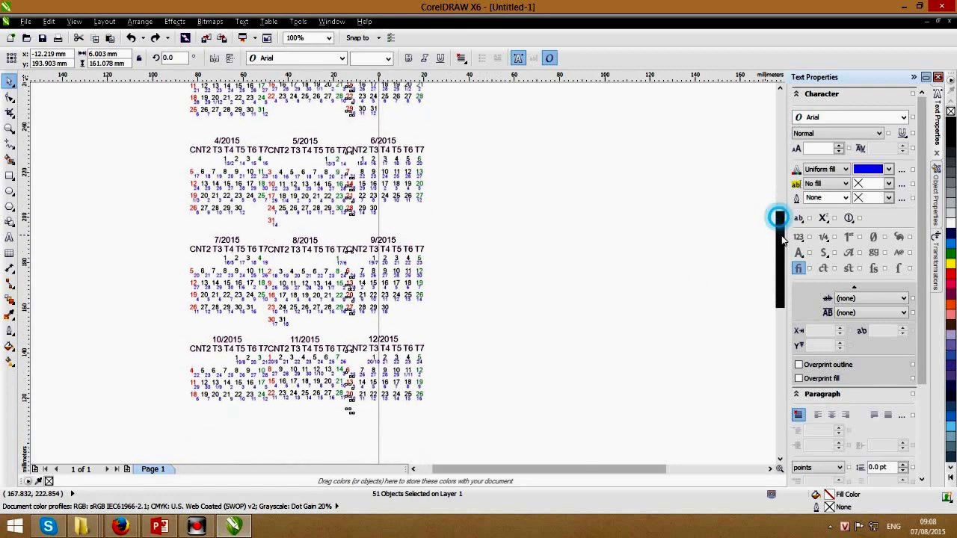
click(515, 349)
mouse_move(359, 412)
mouse_down()
mouse_move(348, 99)
mouse_move(344, 114)
mouse_up()
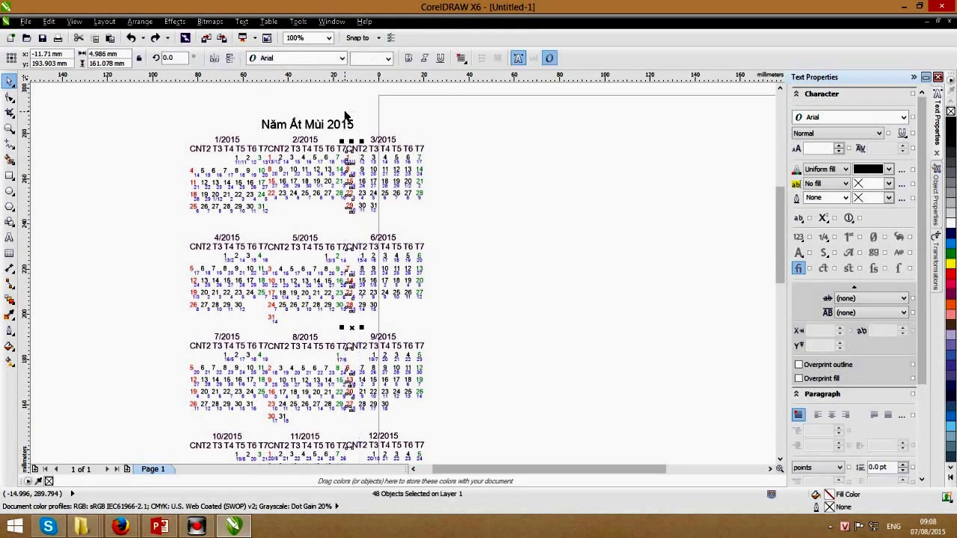
key(r)
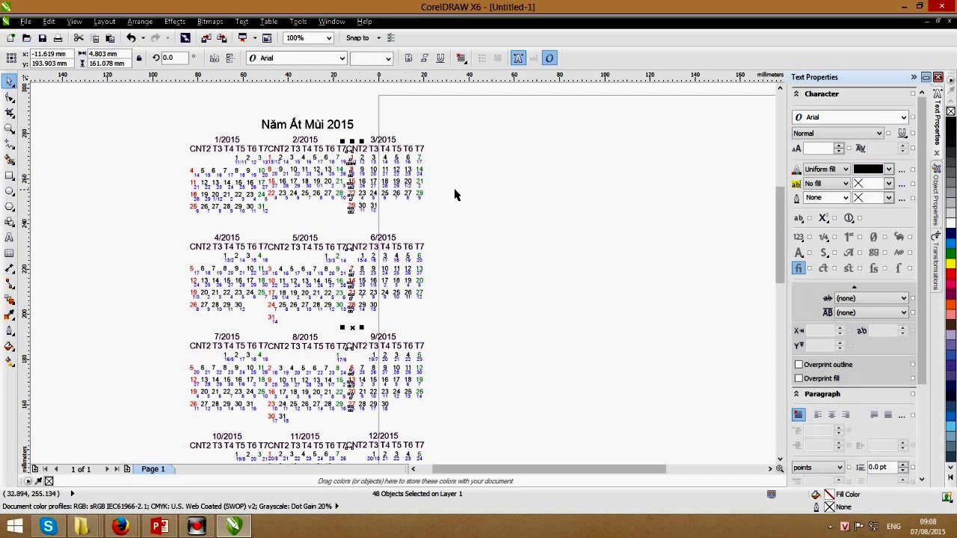
click(468, 197)
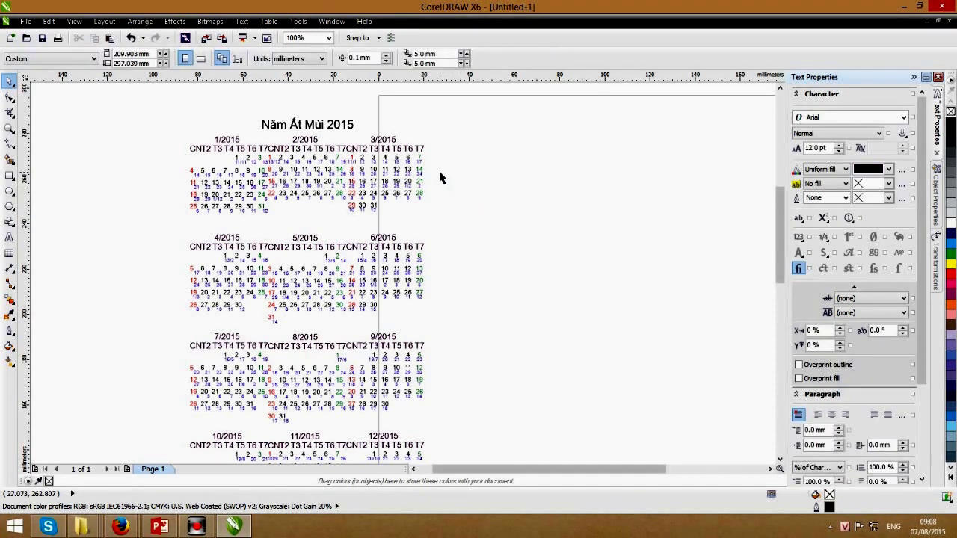
scroll(421, 190, down, 2)
scroll(306, 307, up, 2)
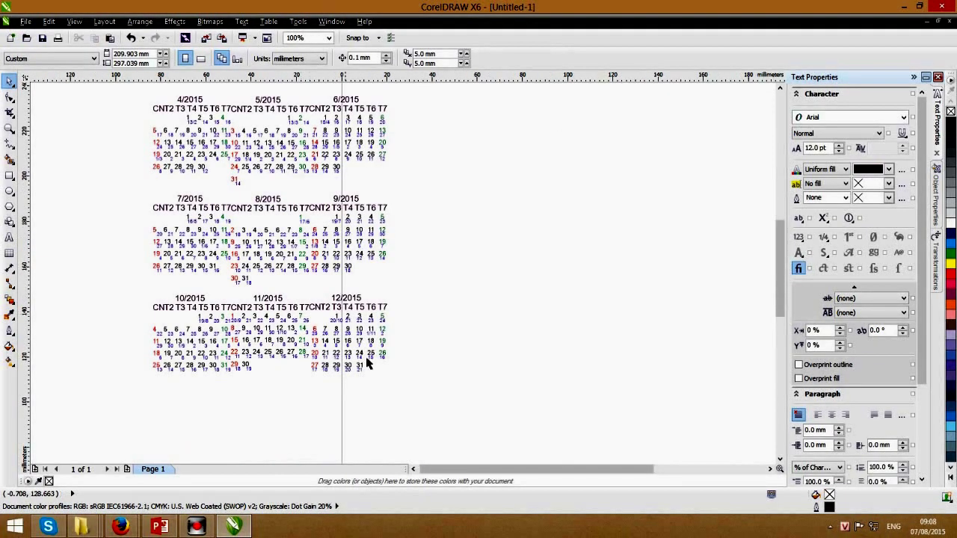
scroll(433, 337, down, 1)
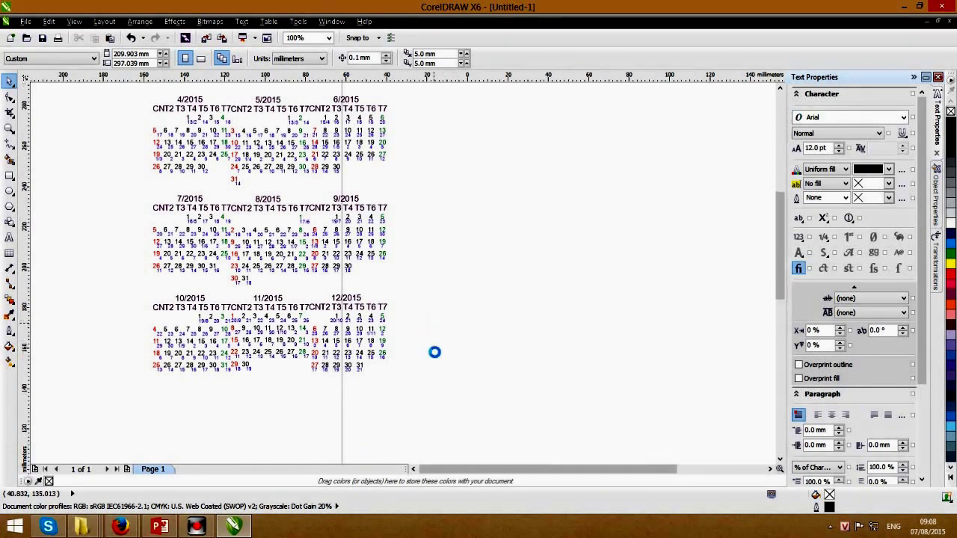
scroll(547, 460, down, 1)
click(395, 196)
scroll(402, 243, up, 2)
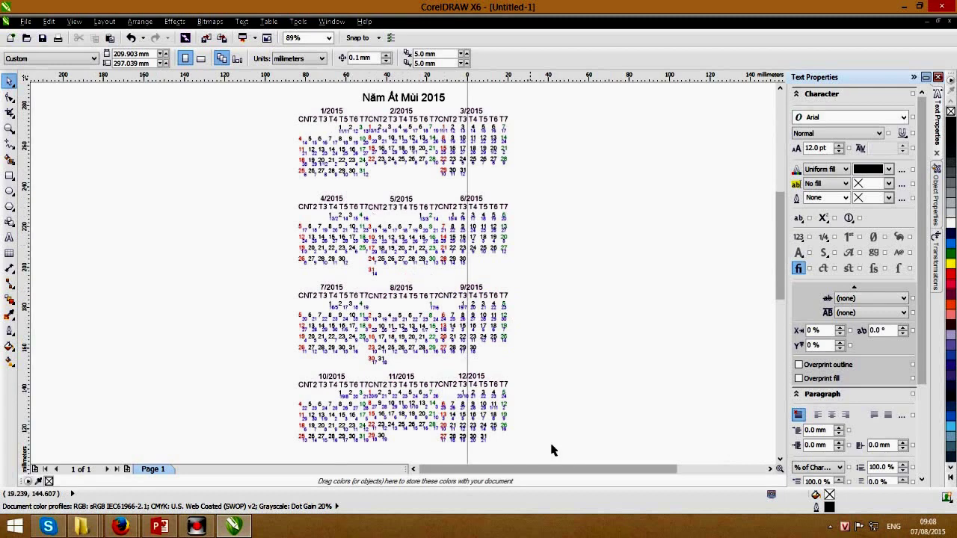
Move the March to December column of months to the right.
mouse_move(542, 447)
mouse_down()
mouse_move(447, 120)
mouse_move(453, 153)
mouse_move(569, 158)
mouse_up()
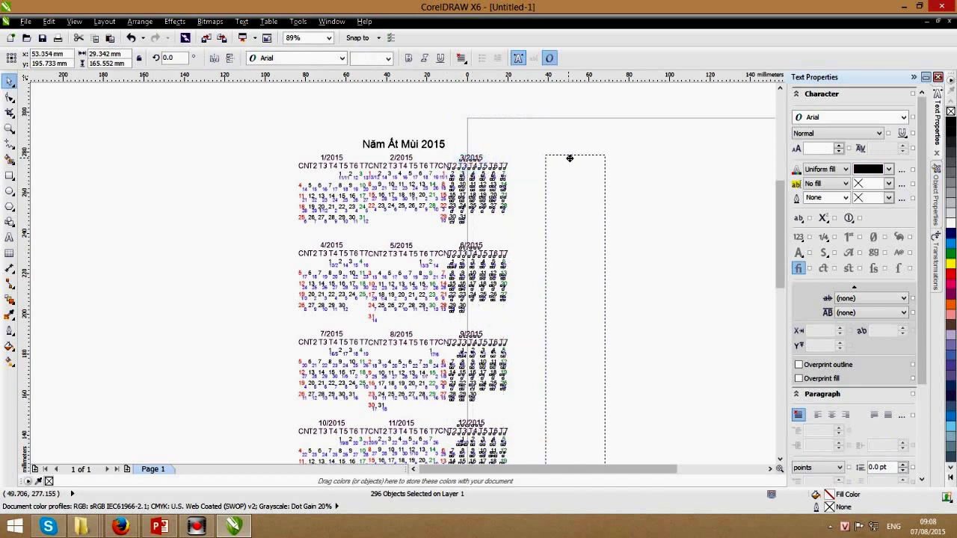
click(492, 182)
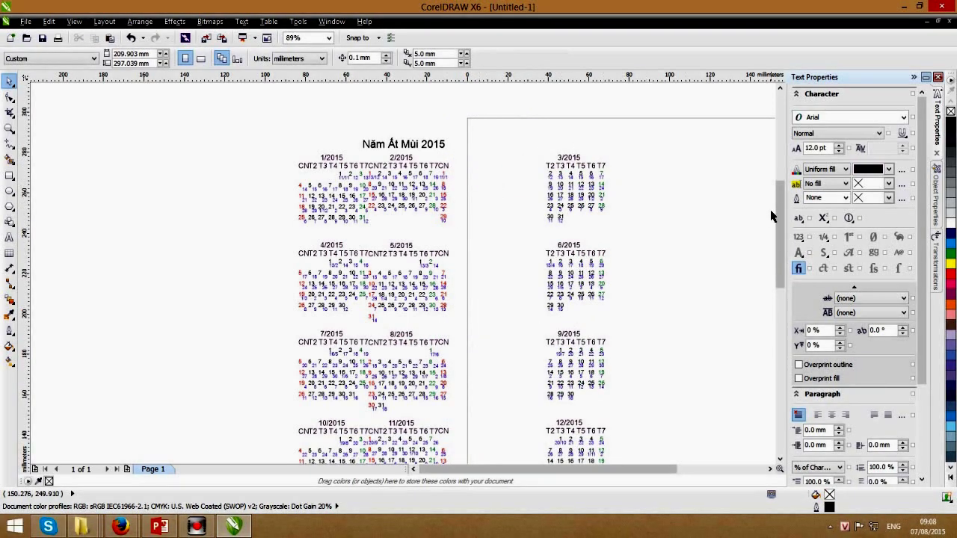
drag(778, 196, 787, 216)
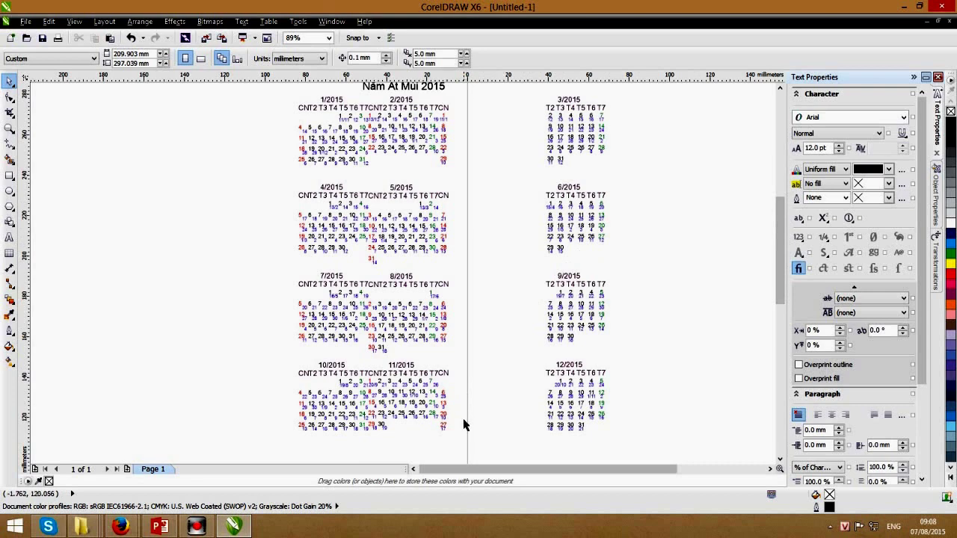
Move the February to November months right to form the middle column.
mouse_move(479, 423)
mouse_down()
mouse_move(440, 122)
mouse_move(378, 137)
mouse_up()
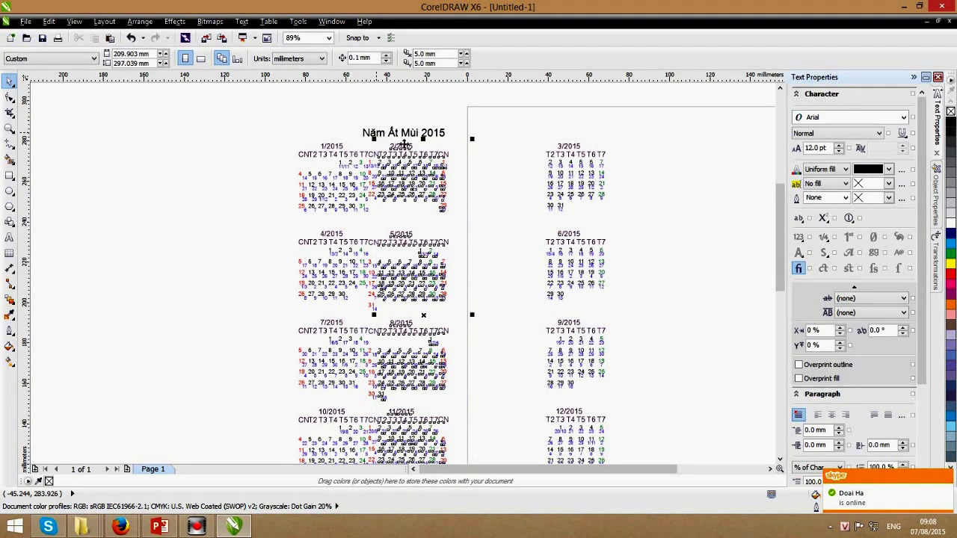
drag(404, 143, 455, 174)
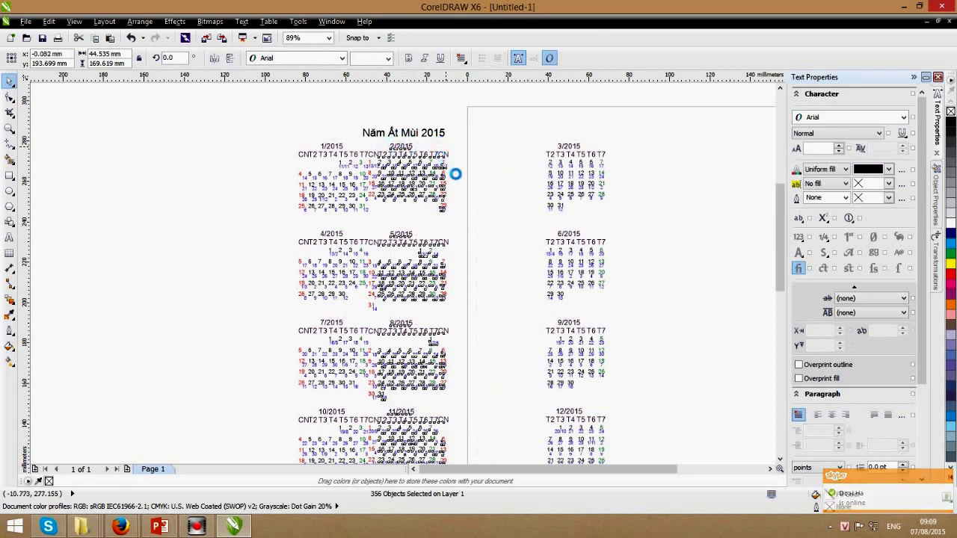
click(506, 191)
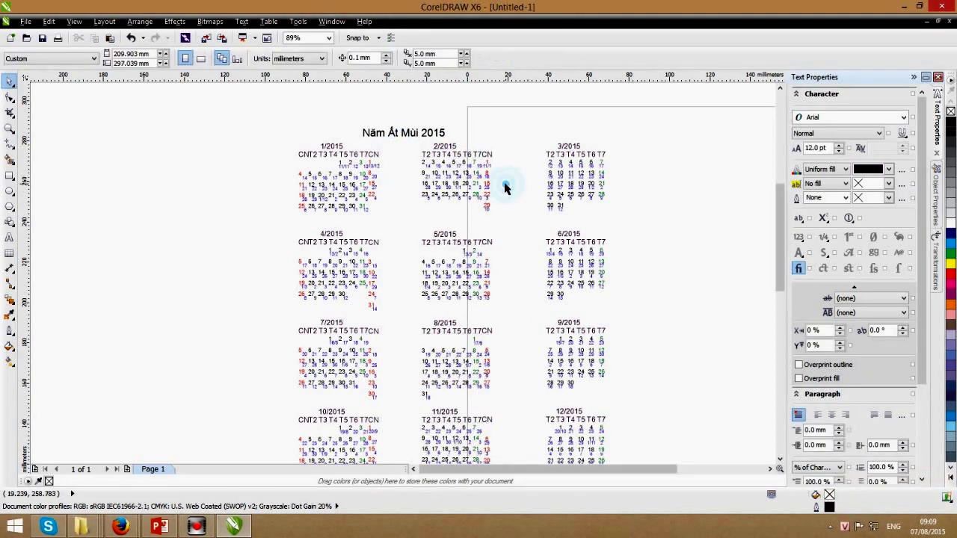
drag(778, 206, 783, 226)
scroll(782, 226, up, 2)
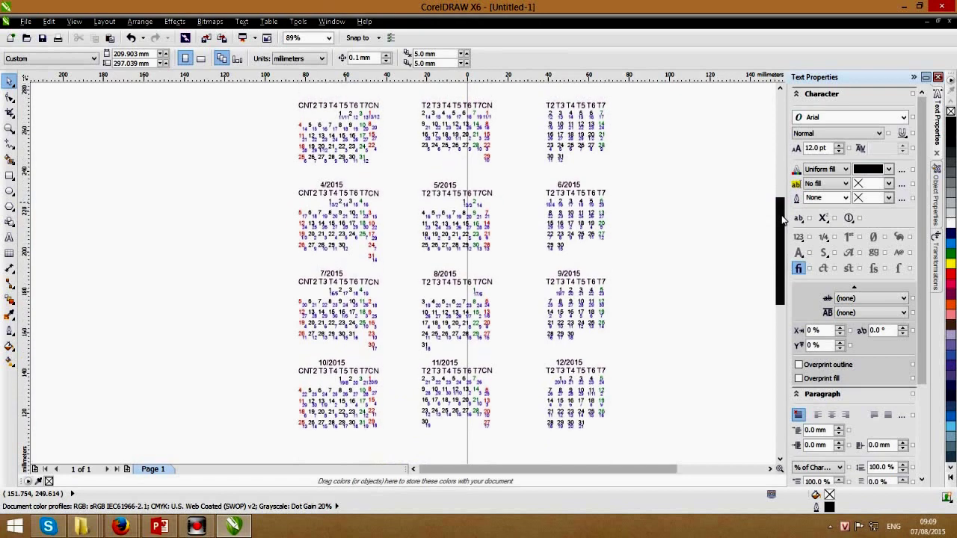
drag(511, 434, 480, 118)
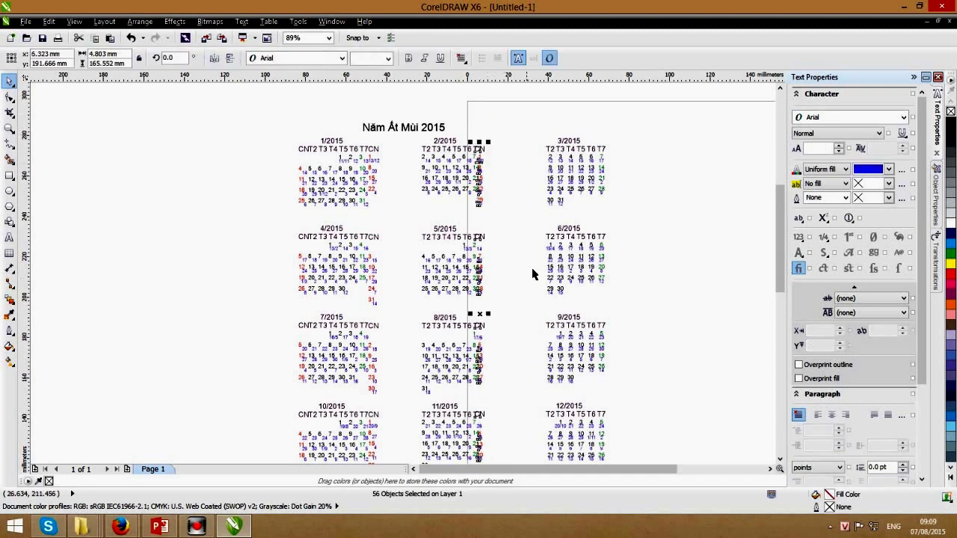
Undo the date column's width change, then delete the overlapping column of date numbers.
key(ctrl+z)
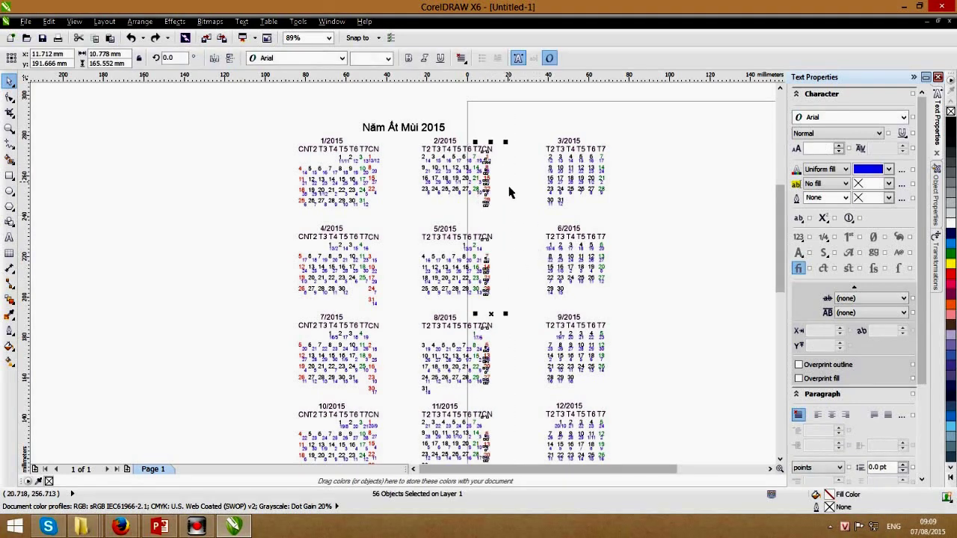
drag(781, 239, 780, 253)
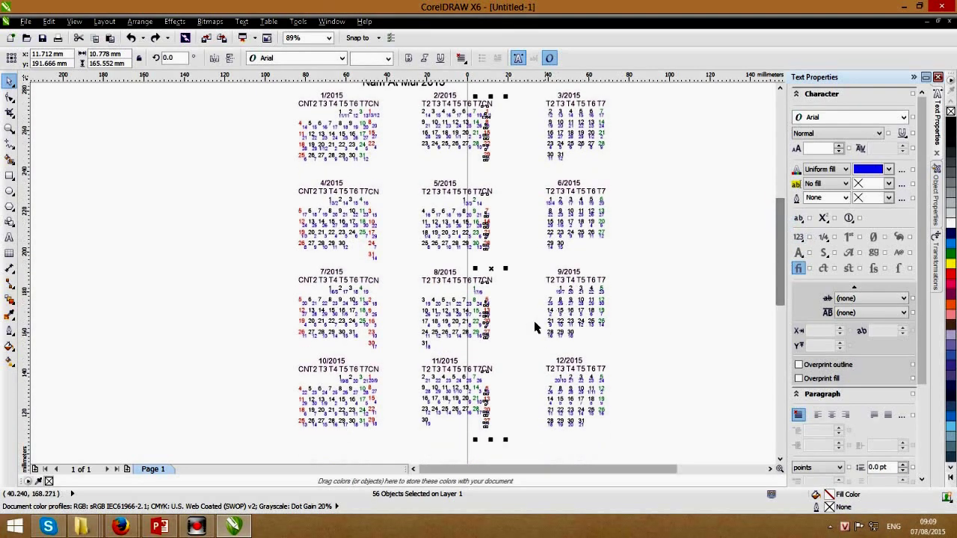
click(526, 325)
scroll(506, 436, up, 1)
mouse_move(508, 434)
mouse_down()
mouse_move(481, 112)
mouse_move(494, 128)
mouse_up()
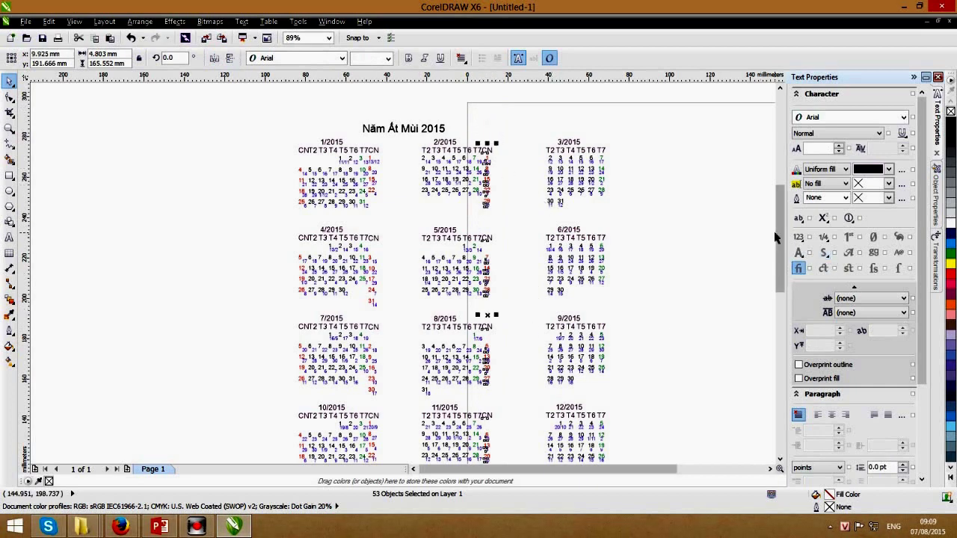
scroll(784, 234, down, 2)
key(Delete)
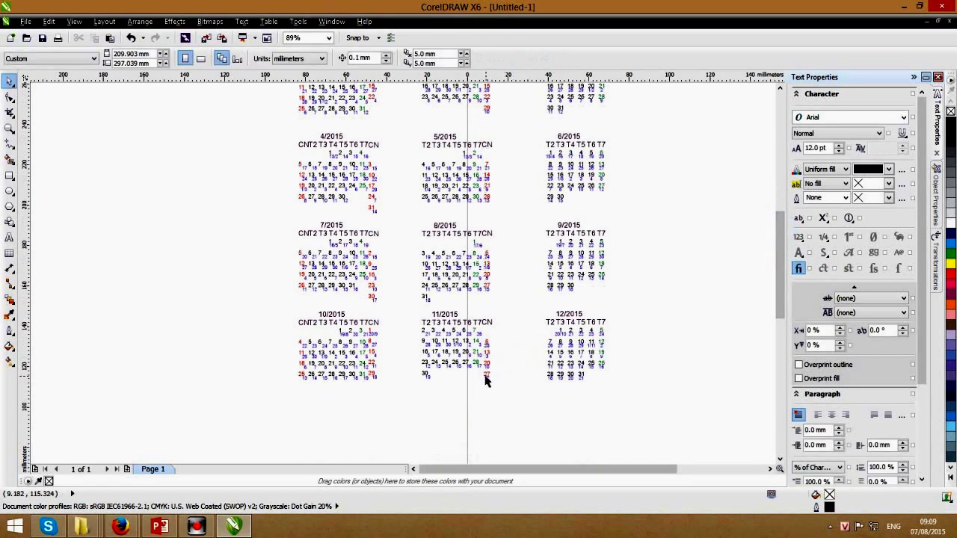
Marquee-select the next narrow date column in the middle months, retrying until it is isolated.
drag(482, 386, 479, 118)
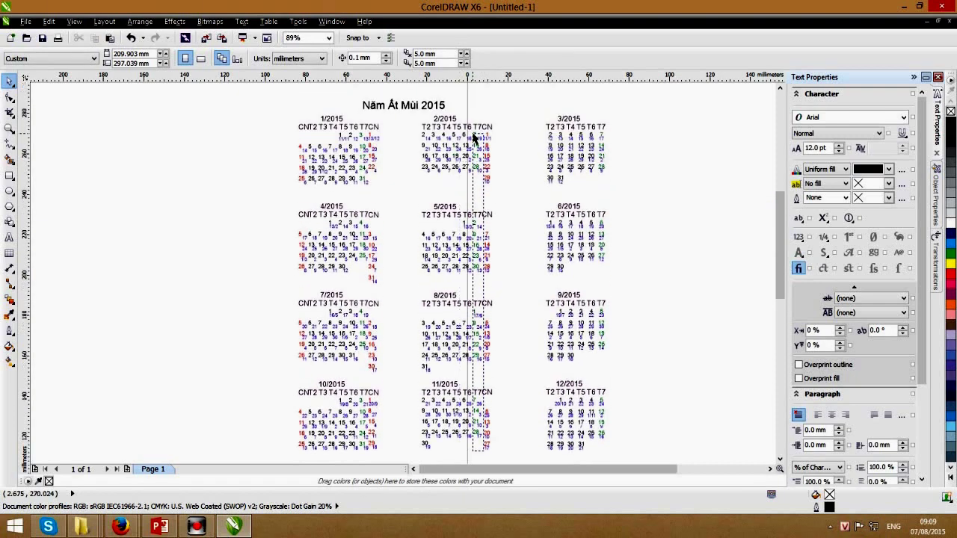
drag(479, 118, 469, 110)
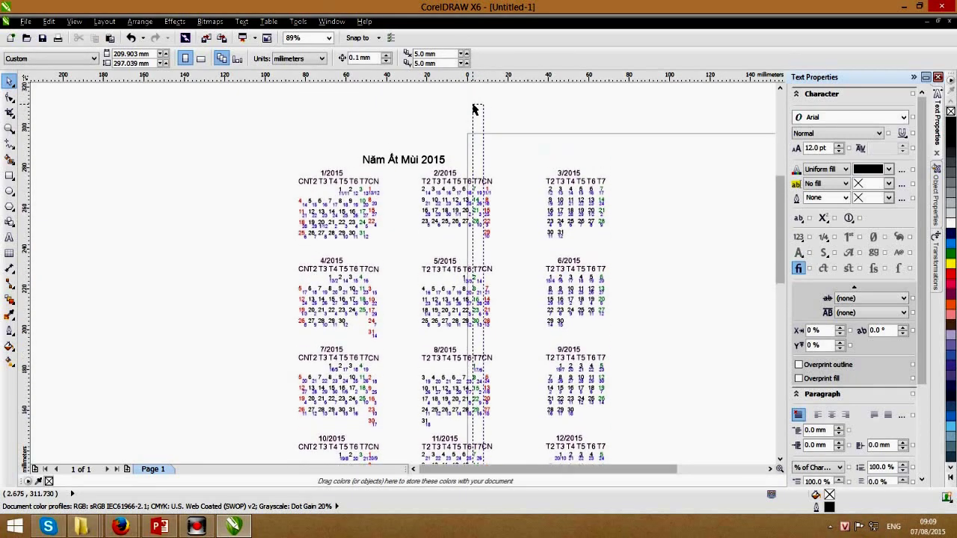
drag(470, 110, 477, 108)
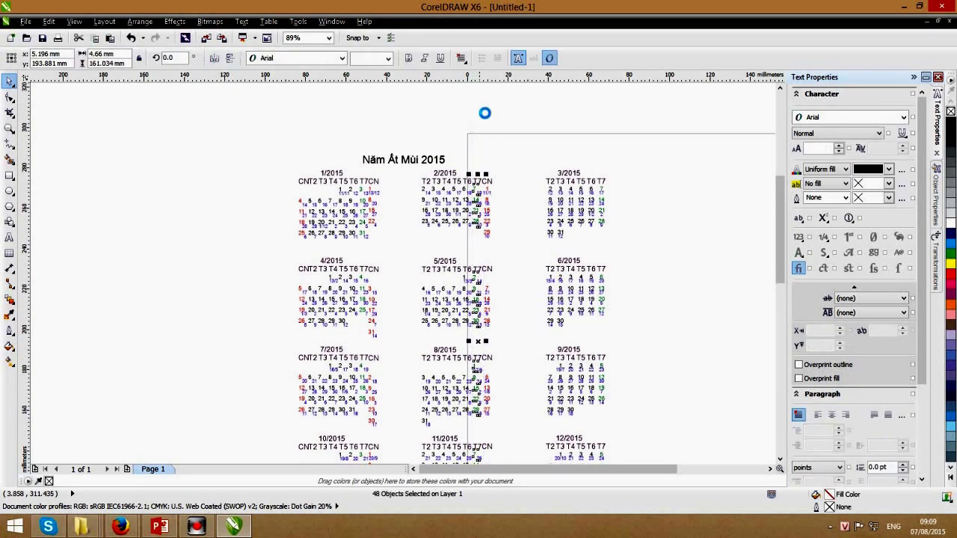
scroll(778, 213, down, 3)
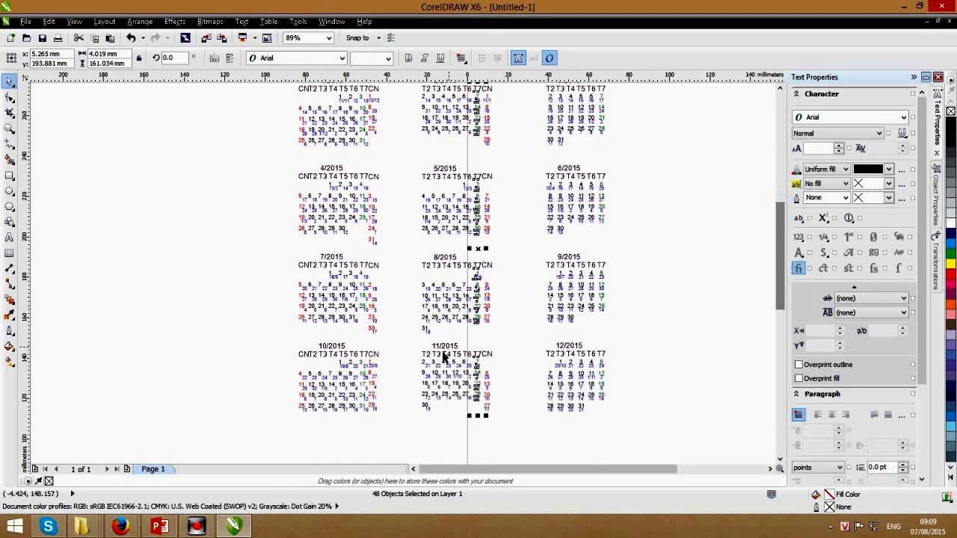
click(477, 416)
drag(477, 413, 460, 133)
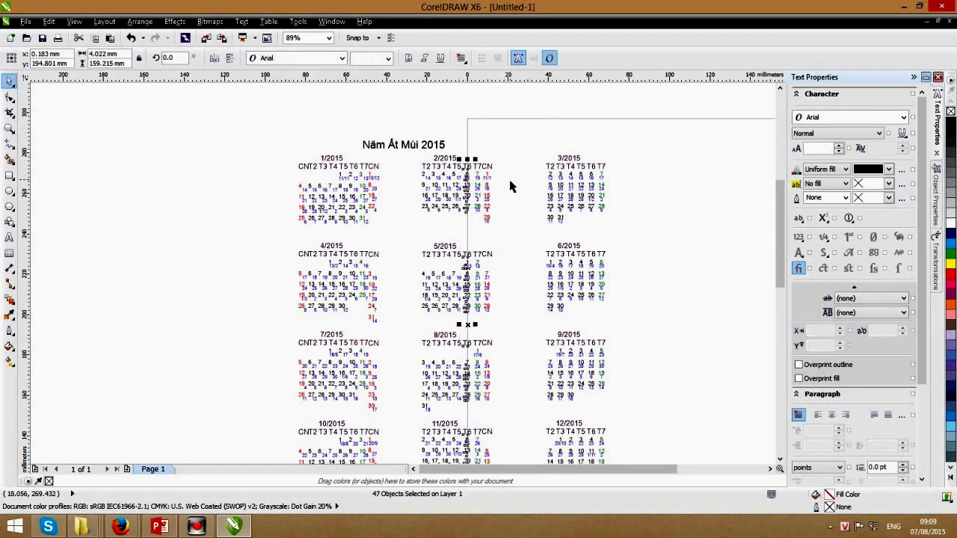
scroll(748, 277, down, 3)
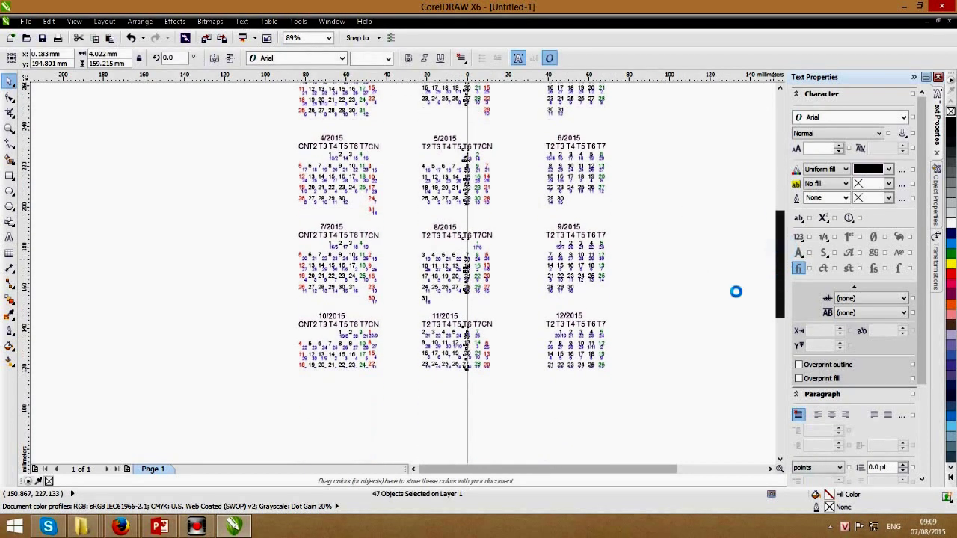
click(473, 386)
drag(467, 381, 448, 107)
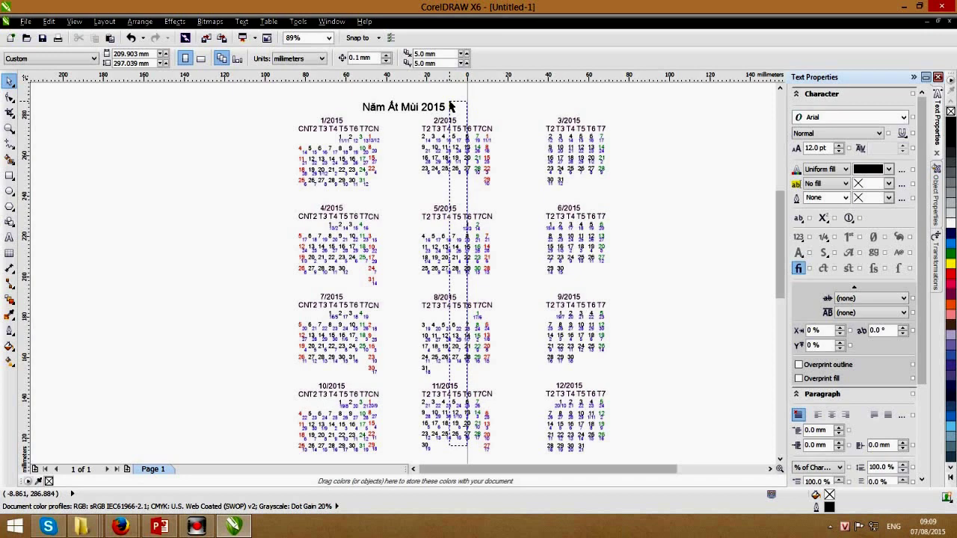
Select and straighten the day-number columns of the February, May, August and November months.
drag(451, 107, 451, 107)
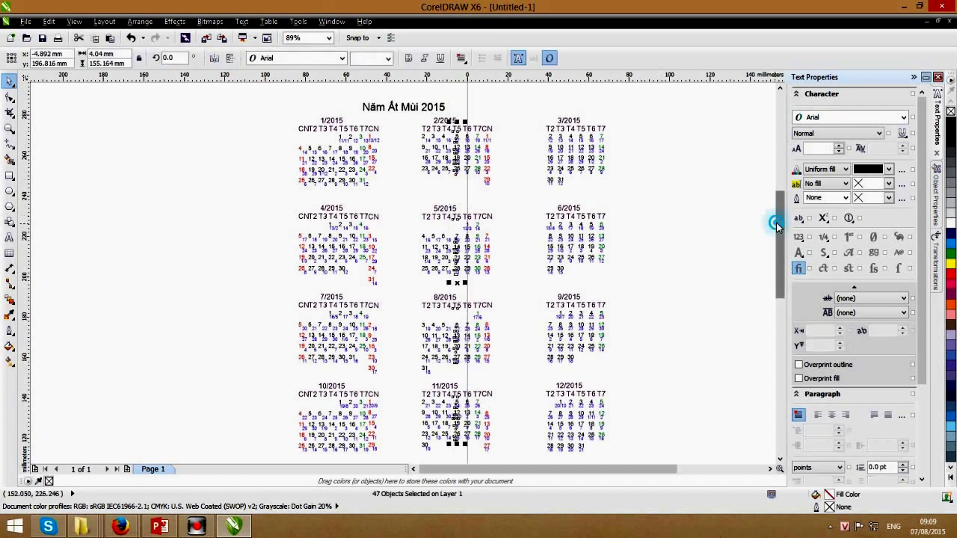
drag(780, 239, 780, 256)
click(468, 424)
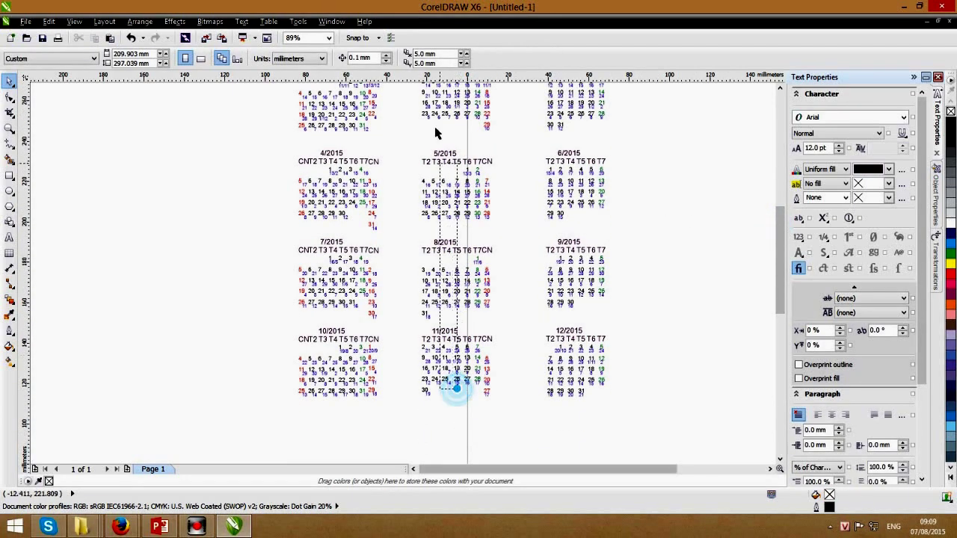
drag(443, 194, 431, 163)
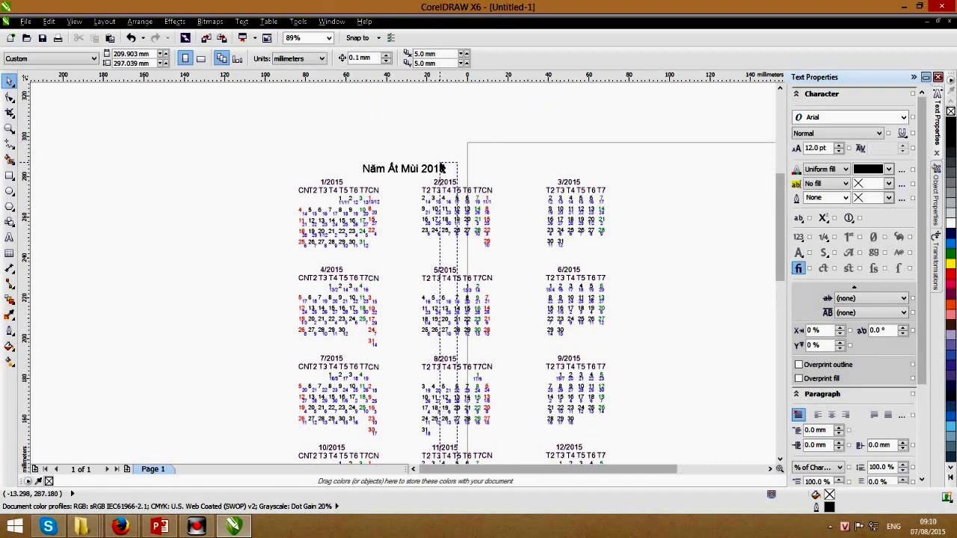
drag(442, 167, 443, 169)
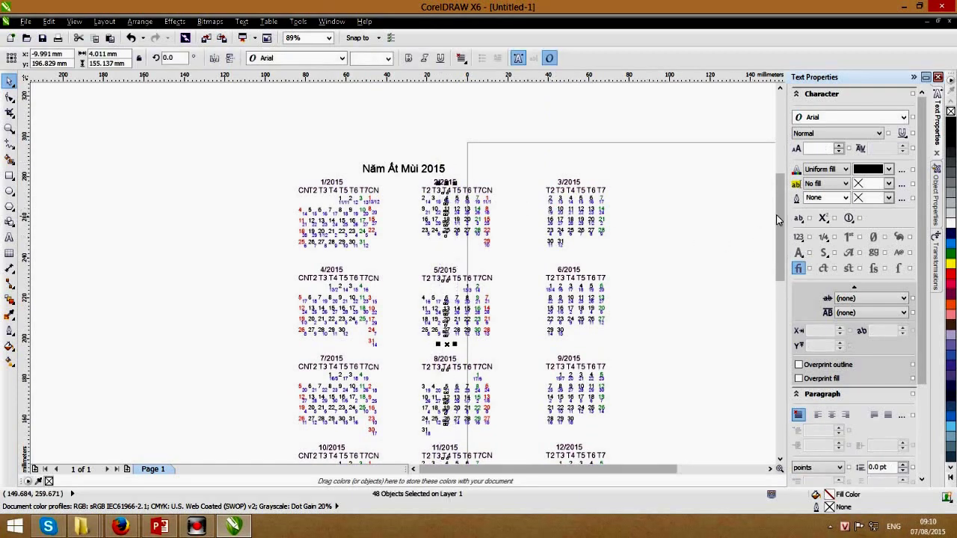
drag(778, 221, 778, 252)
click(492, 410)
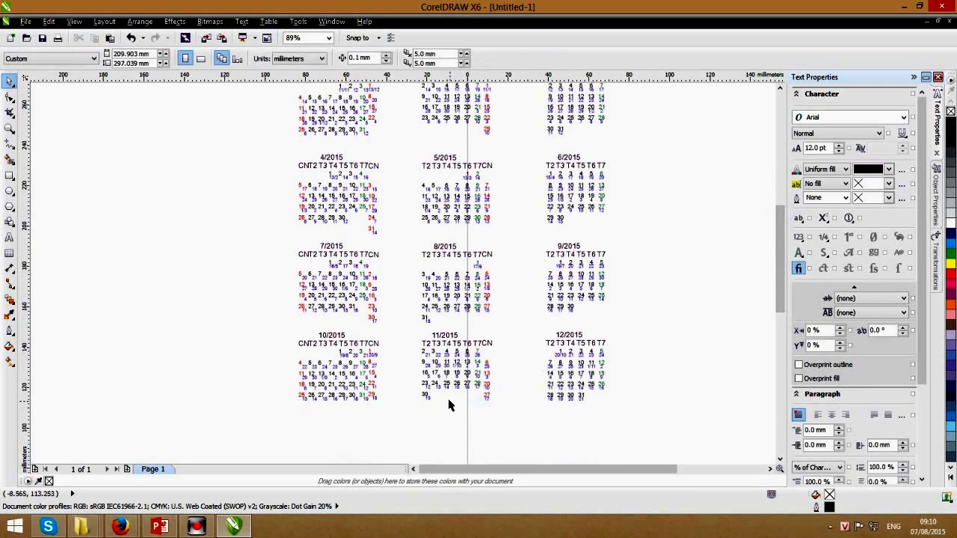
drag(441, 336, 432, 137)
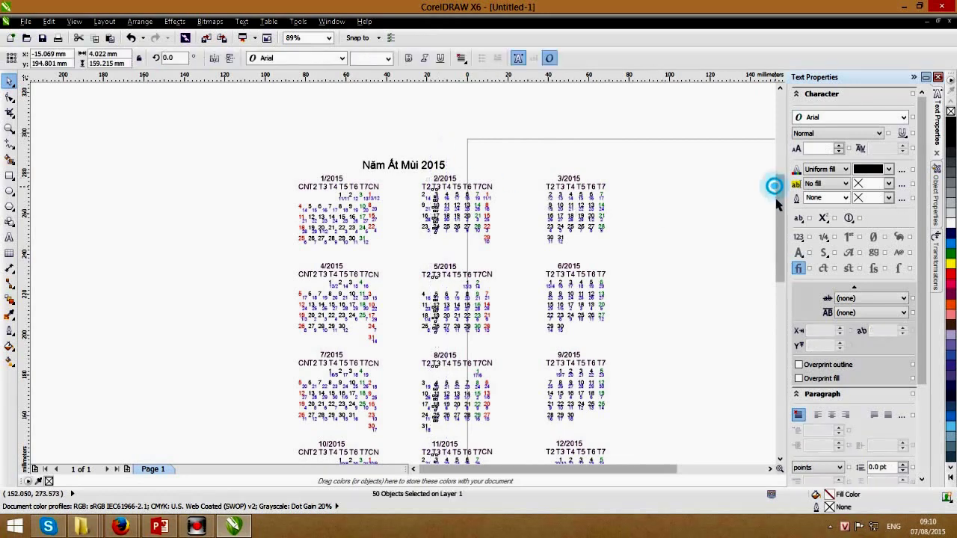
scroll(781, 228, right, 2)
key(Escape)
drag(781, 228, 778, 257)
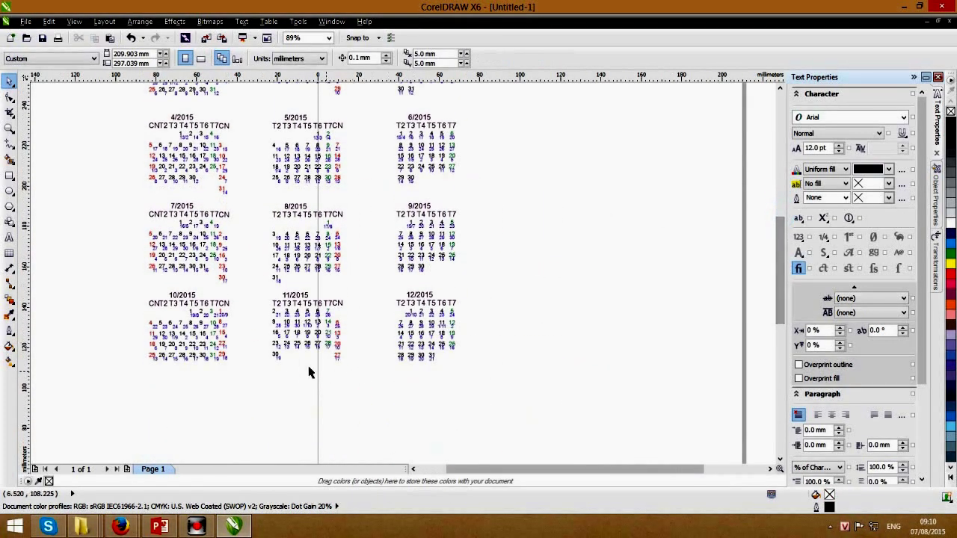
Centre-align the left months' T7 date column, then undo the result.
drag(278, 359, 292, 6)
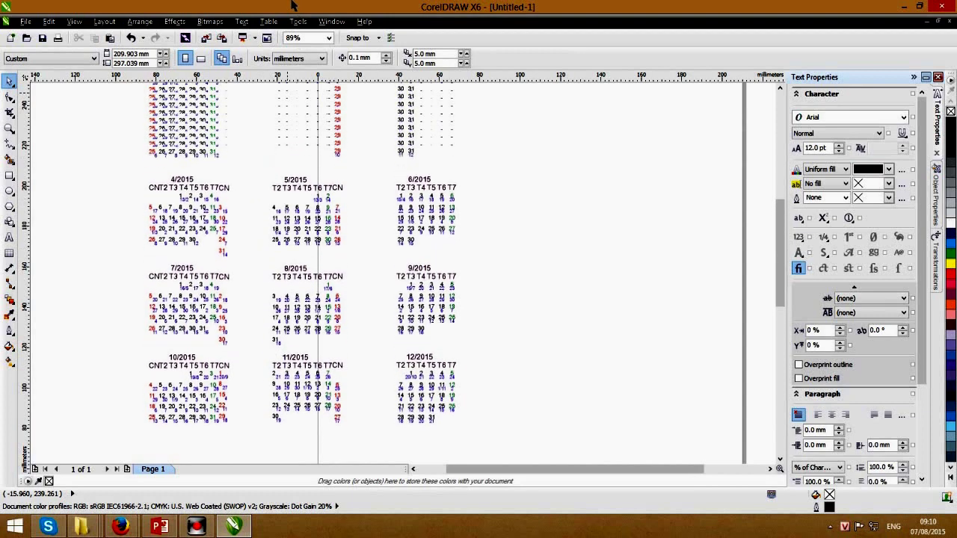
mouse_move(292, 6)
mouse_down()
mouse_move(267, 180)
mouse_move(292, 182)
mouse_up()
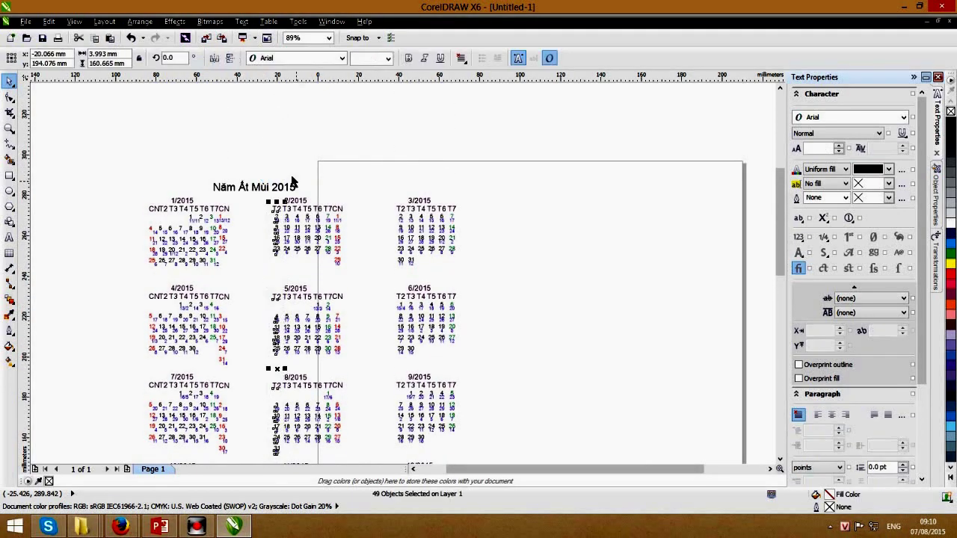
click(528, 262)
scroll(536, 215, down, 2)
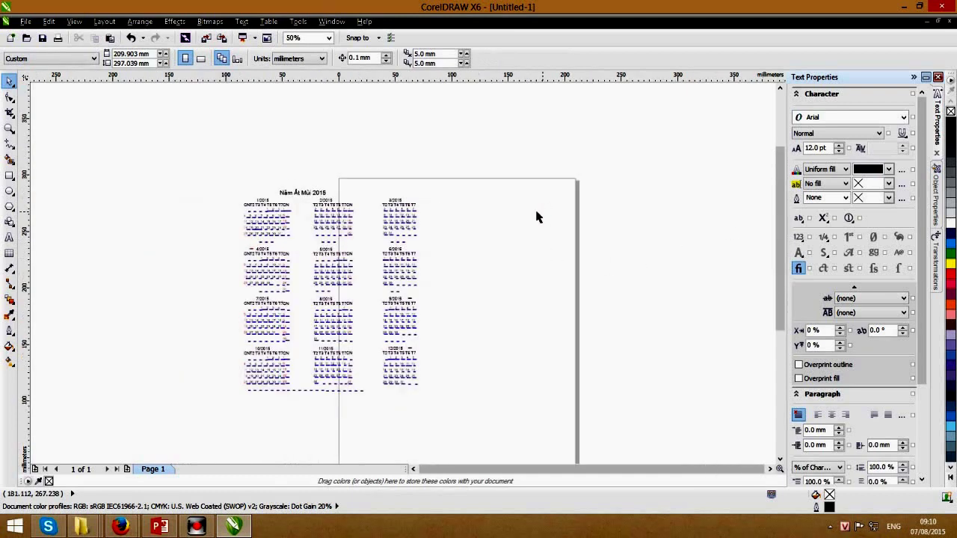
scroll(311, 333, up, 3)
drag(281, 451, 249, 129)
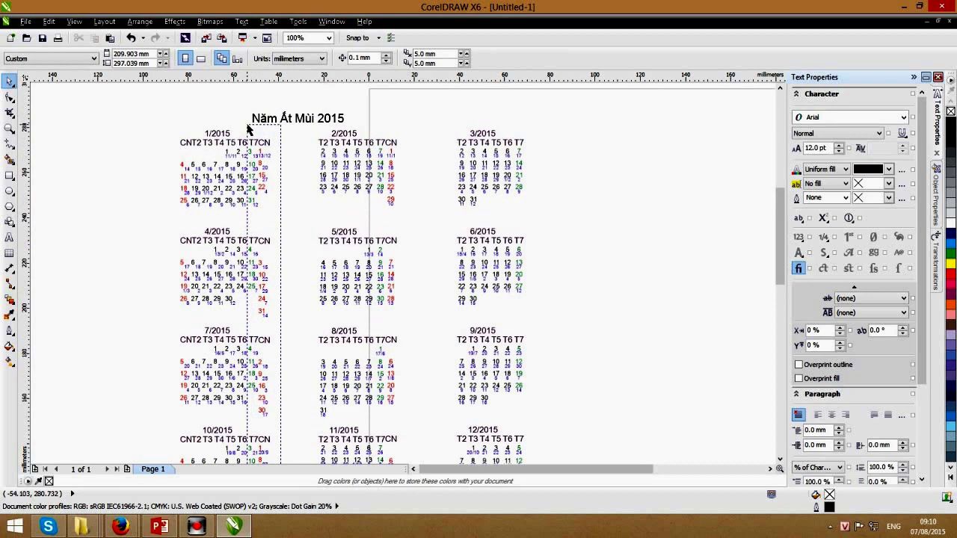
drag(248, 129, 255, 127)
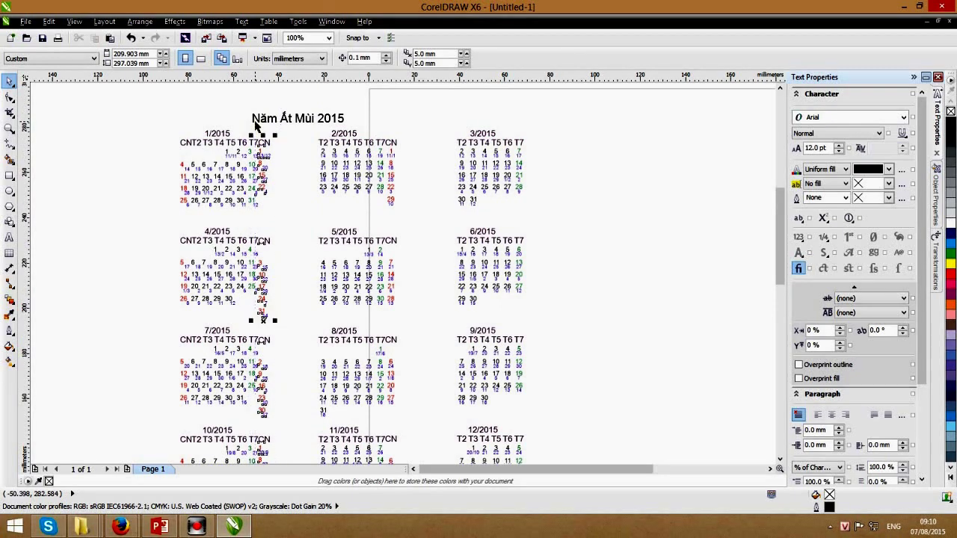
key(c)
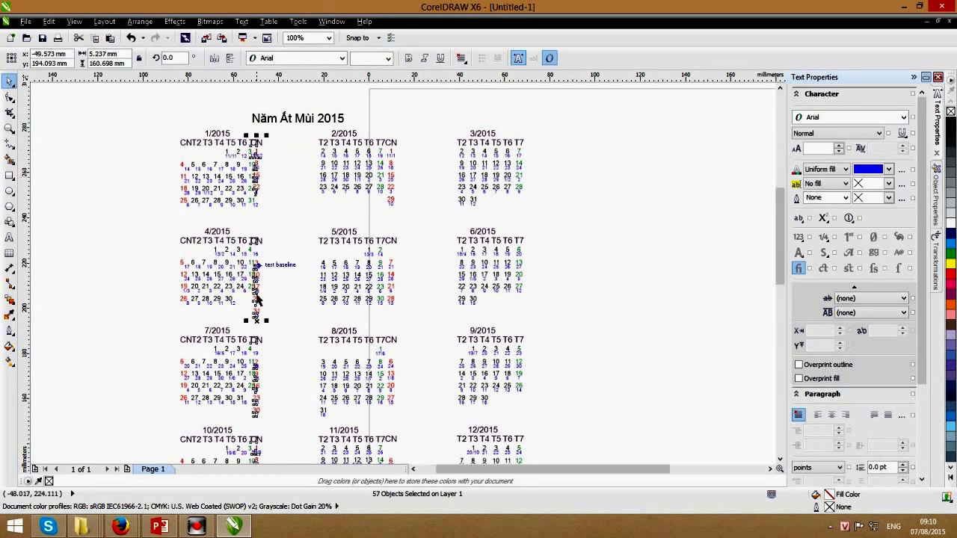
key(ctrl+z)
drag(780, 251, 781, 270)
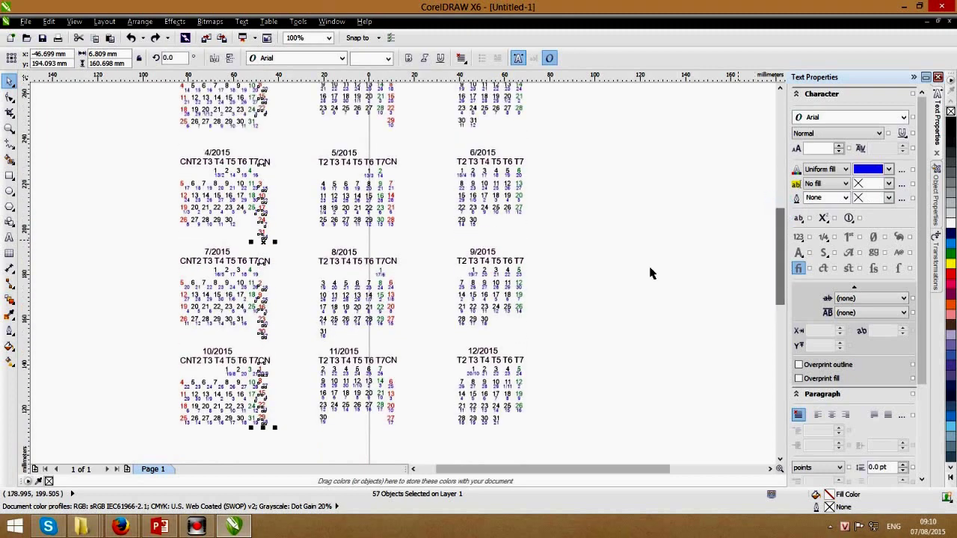
Reselect the T7 date column more tightly and centre-align it into one straight line.
click(299, 419)
scroll(276, 113, up, 2)
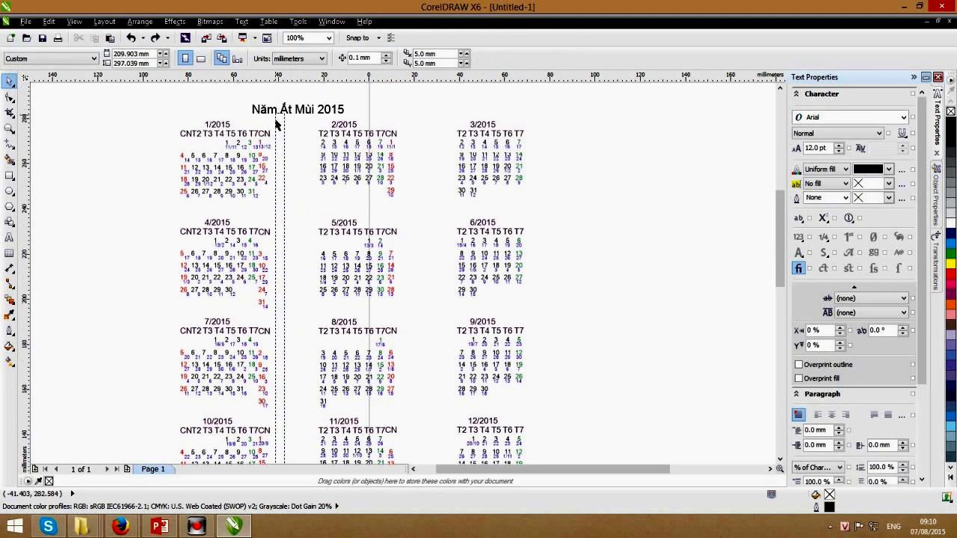
drag(261, 122, 257, 117)
key(c)
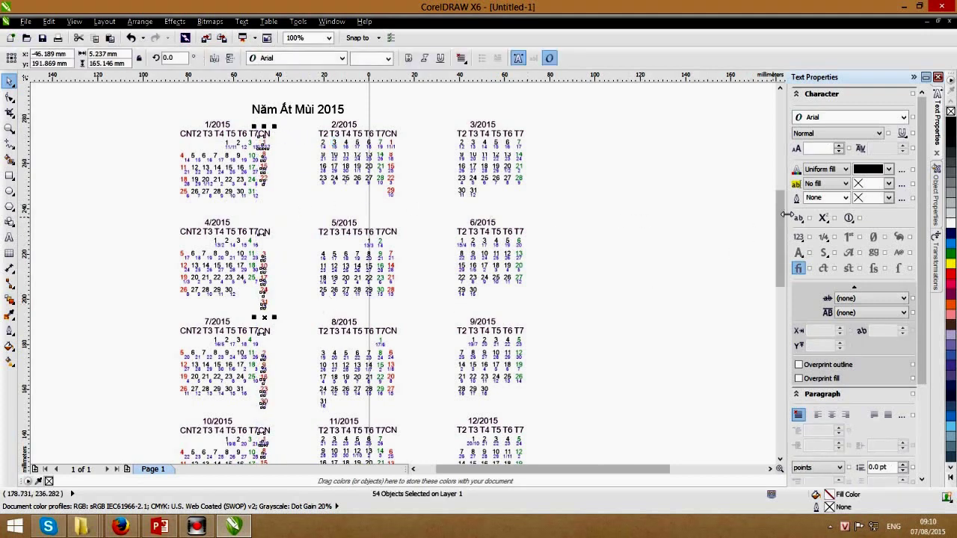
drag(780, 214, 780, 241)
click(262, 405)
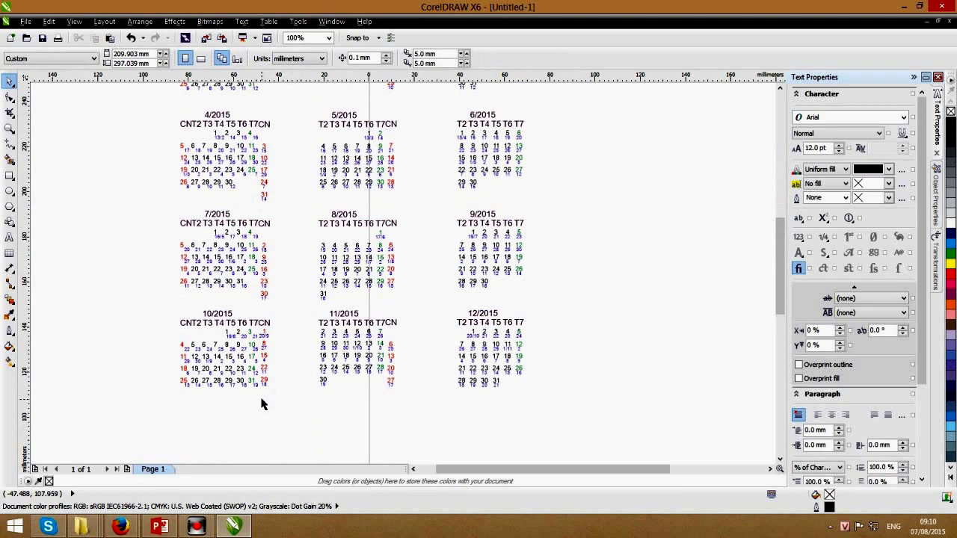
mouse_move(232, 220)
mouse_down()
mouse_move(242, 98)
mouse_move(247, 111)
mouse_up()
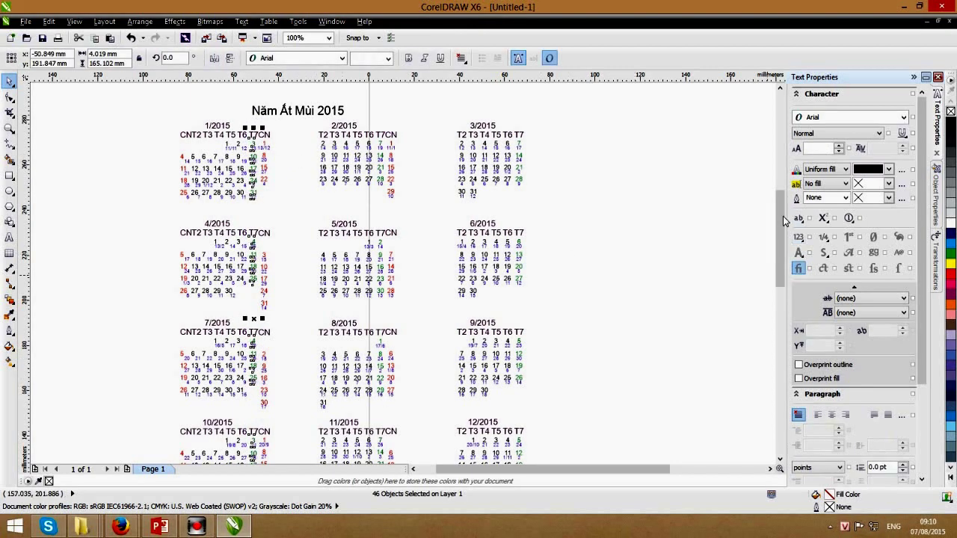
Select and straighten the T6 date column of the left-hand months.
drag(784, 220, 784, 243)
click(289, 417)
mouse_move(251, 413)
mouse_down()
mouse_move(227, 287)
mouse_move(221, 133)
mouse_up()
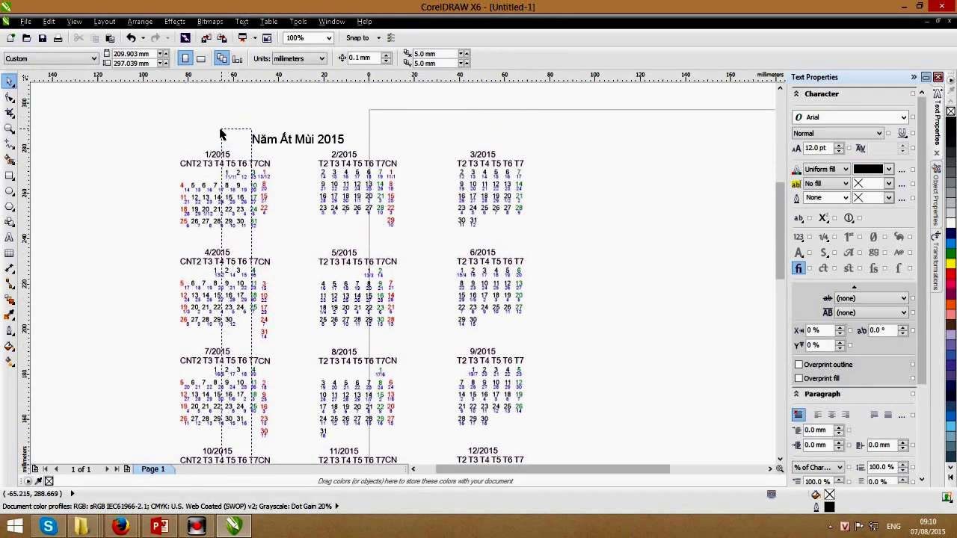
drag(221, 133, 237, 134)
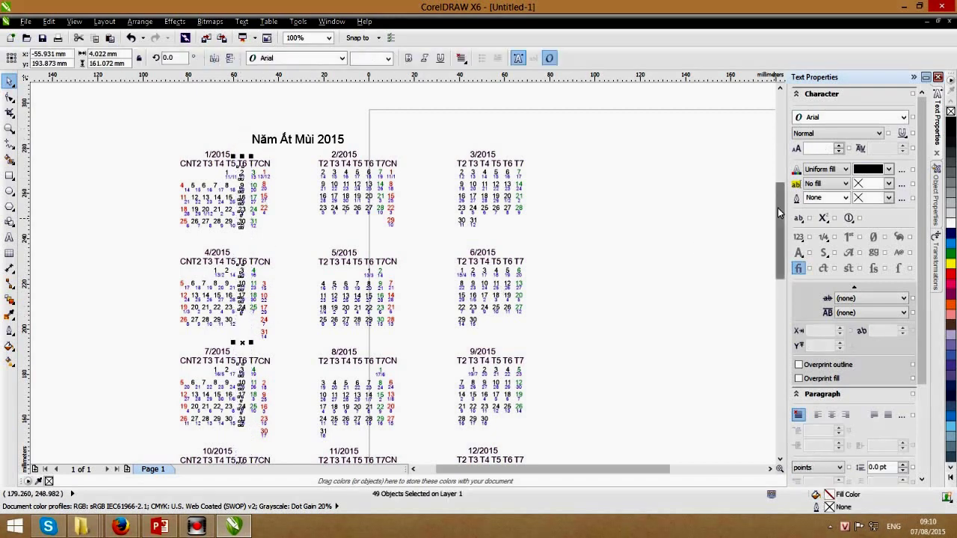
drag(781, 214, 781, 244)
click(247, 428)
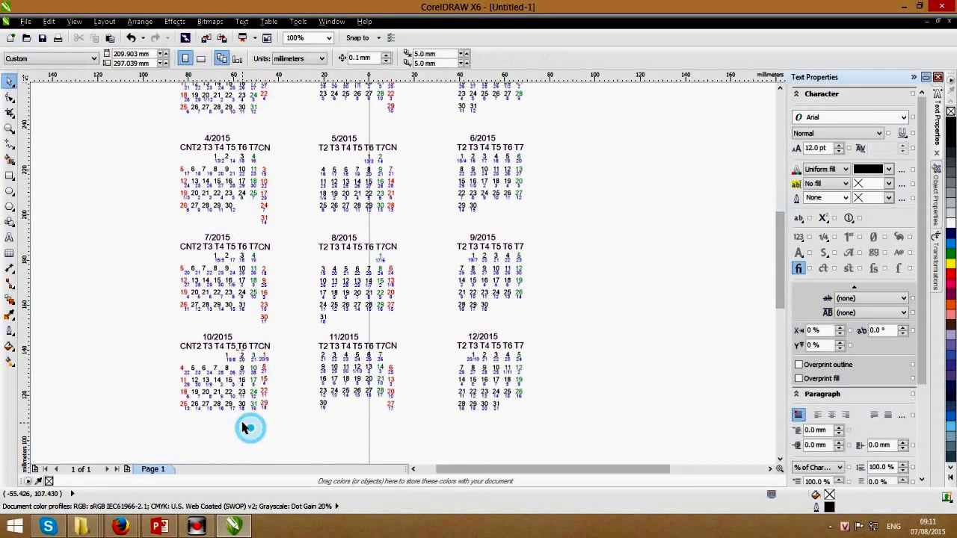
Select and straighten the T5 date column of the left-hand months.
drag(240, 408, 222, 150)
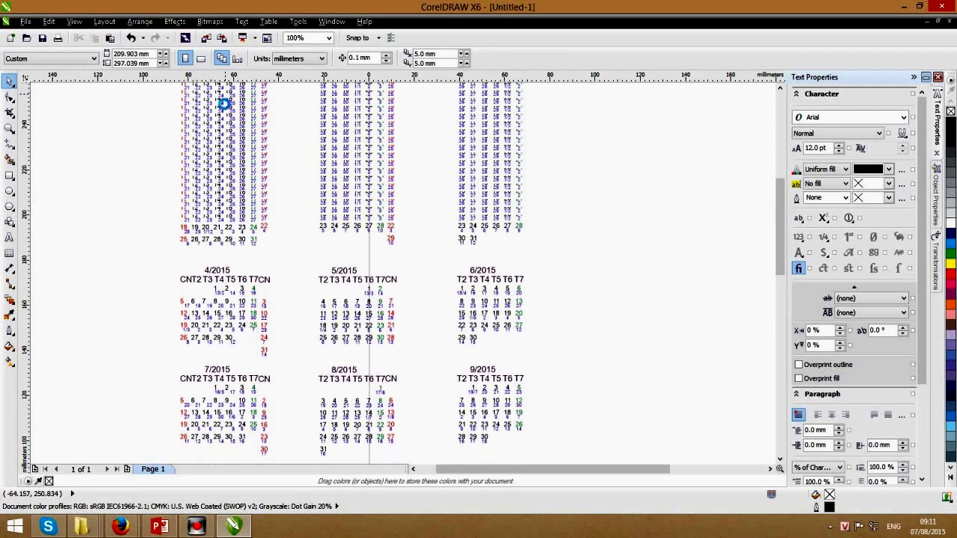
drag(222, 150, 222, 145)
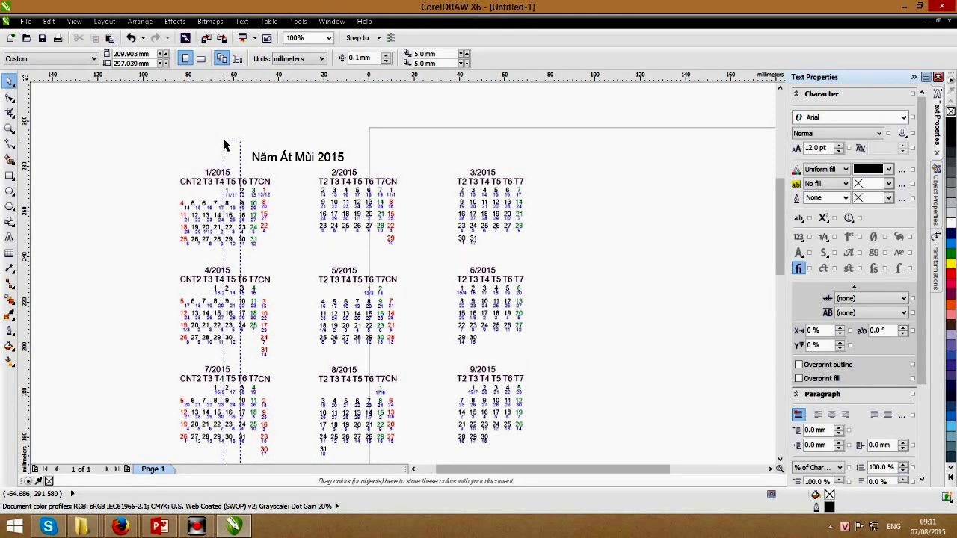
drag(224, 144, 224, 142)
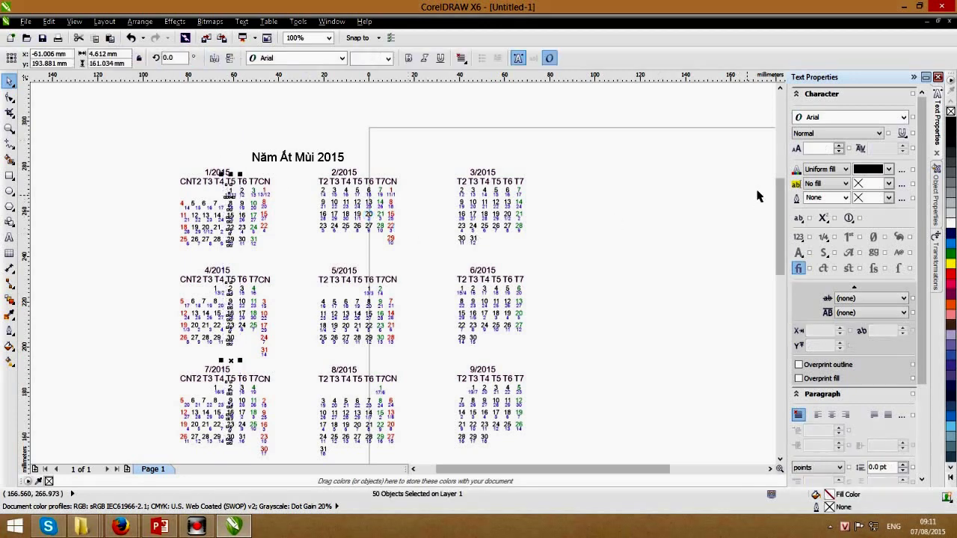
scroll(780, 187, down, 3)
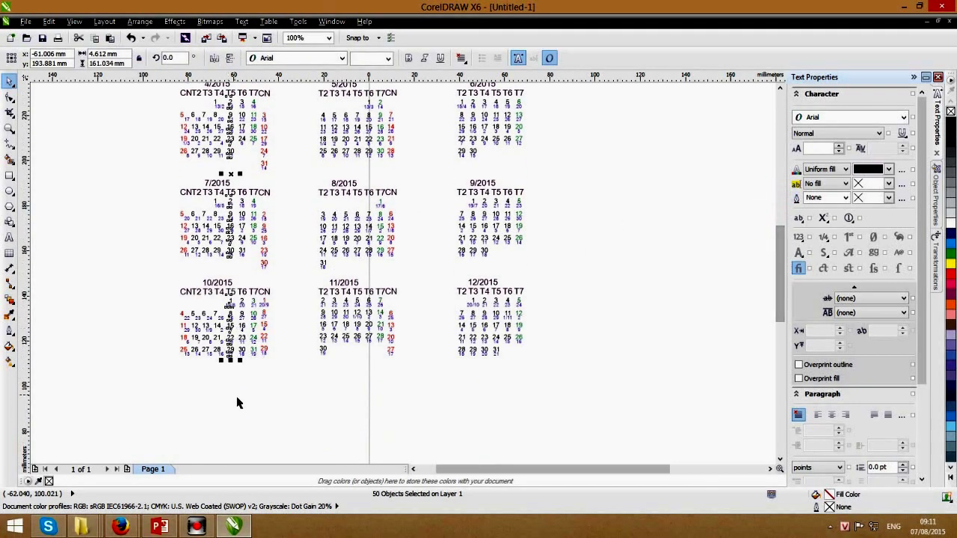
click(229, 375)
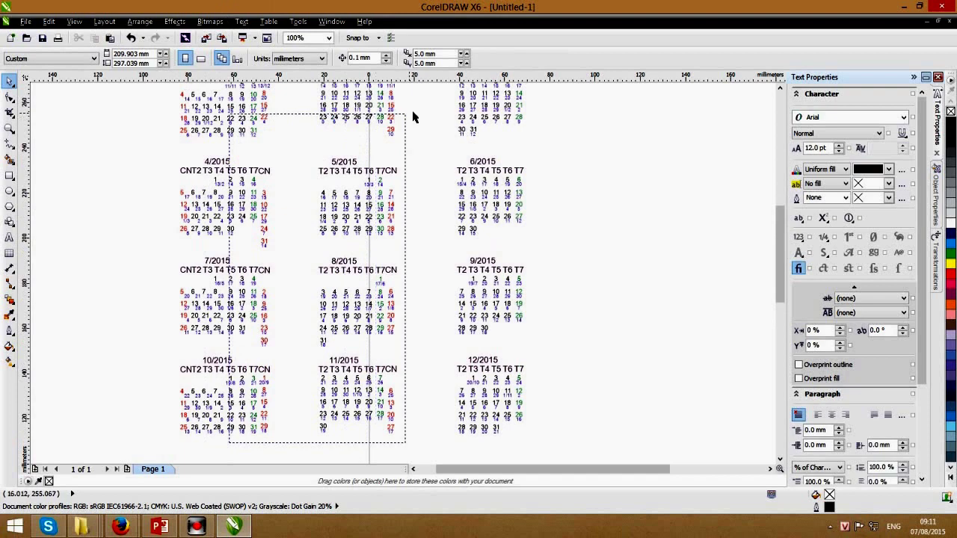
Select and straighten the T4 date column of the left-hand months.
mouse_move(177, 204)
mouse_down()
mouse_move(255, 70)
mouse_move(210, 145)
mouse_up()
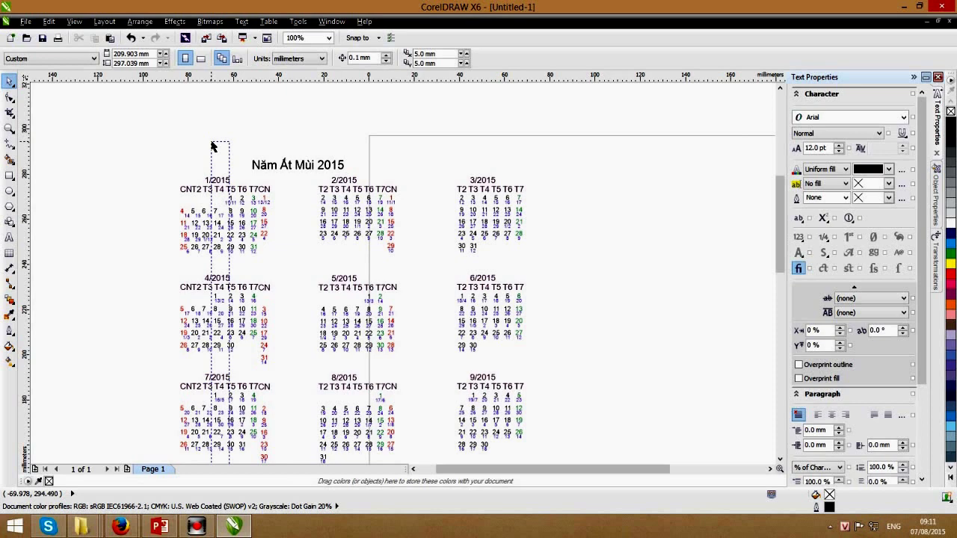
drag(212, 146, 212, 147)
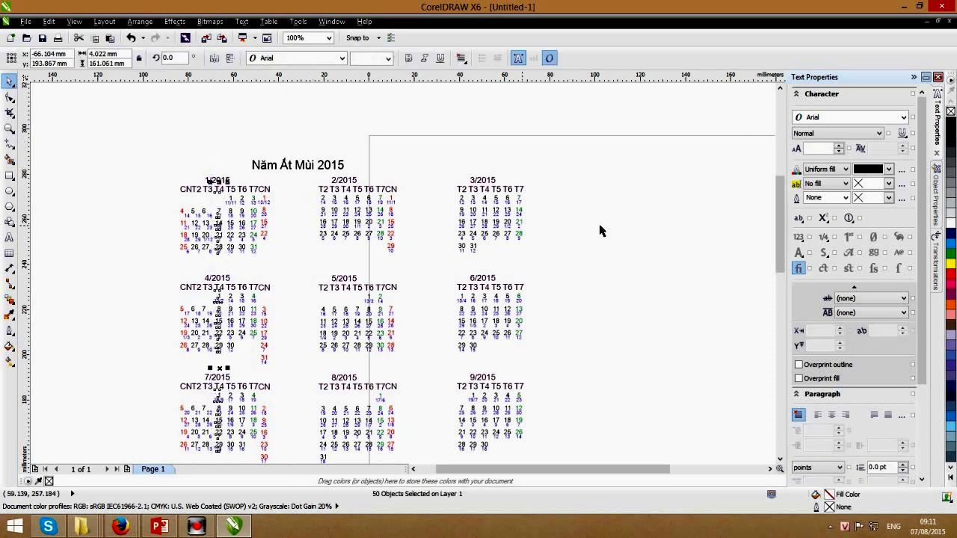
drag(778, 211, 778, 243)
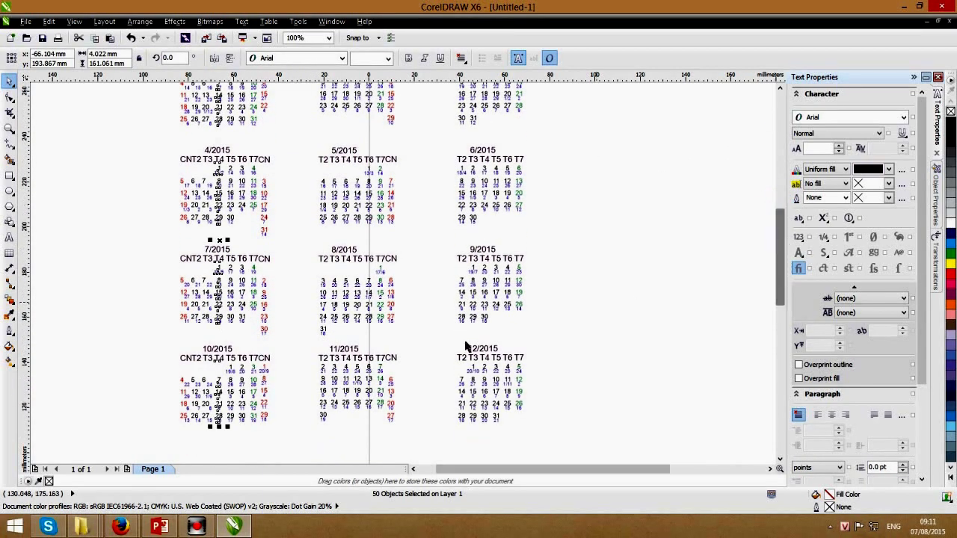
click(259, 432)
drag(217, 430, 201, 159)
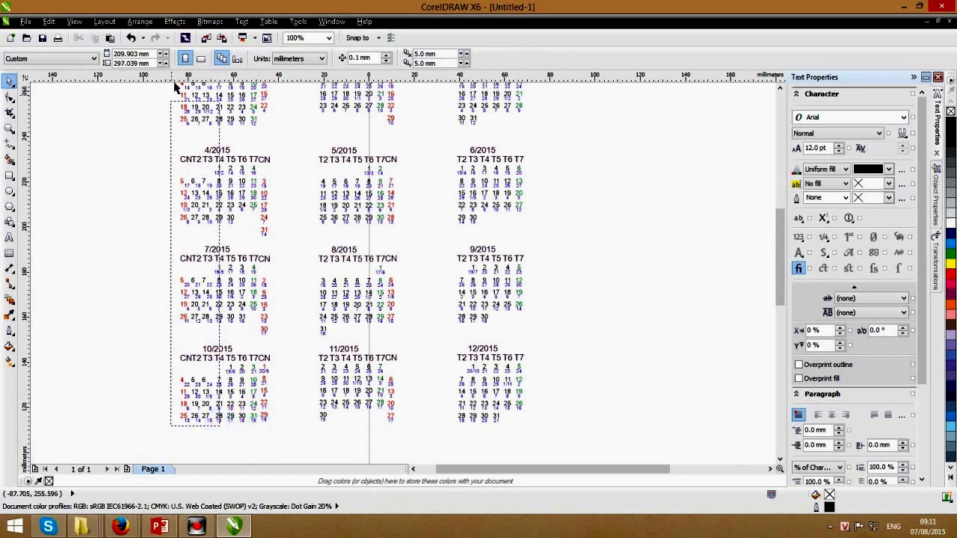
drag(199, 142, 202, 142)
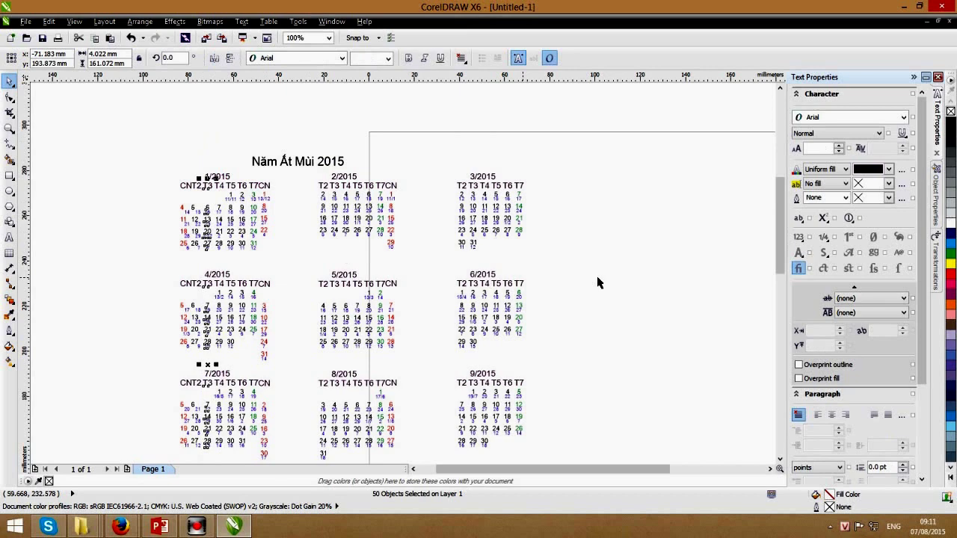
drag(780, 217, 780, 262)
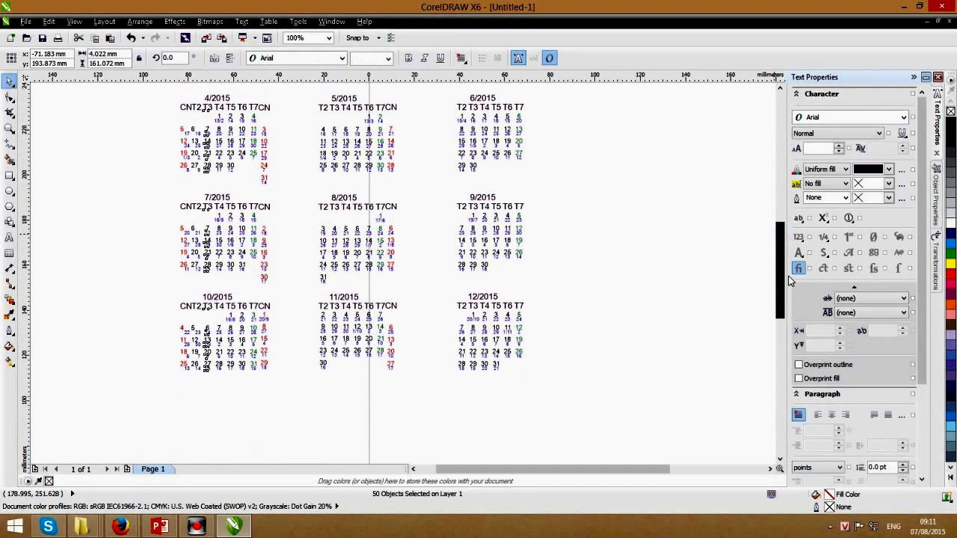
click(210, 385)
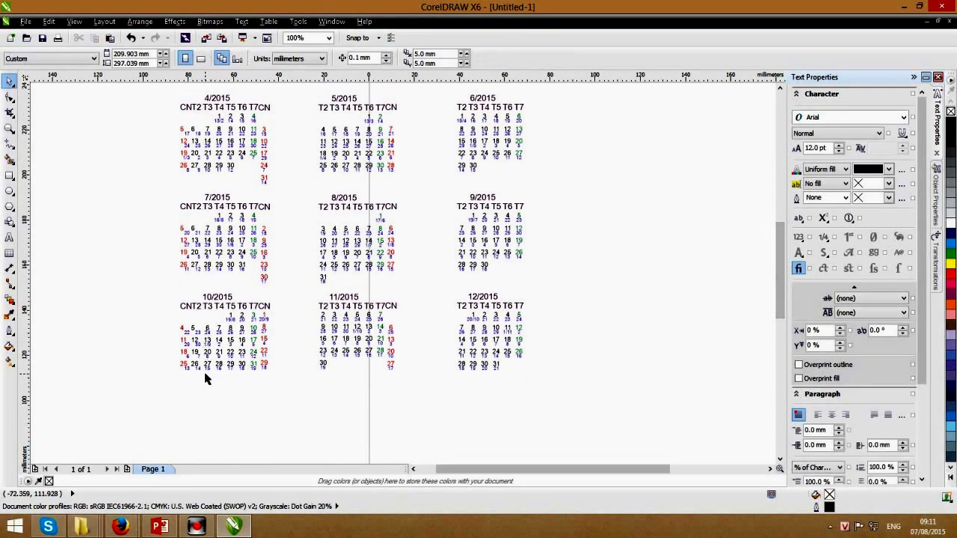
mouse_move(206, 379)
mouse_down()
mouse_move(178, 120)
mouse_move(190, 124)
mouse_up()
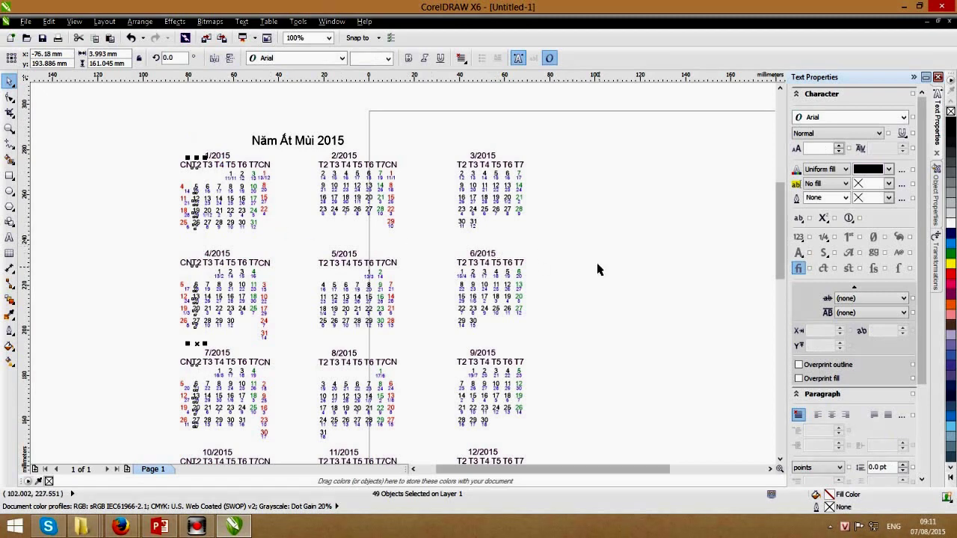
drag(782, 223, 759, 271)
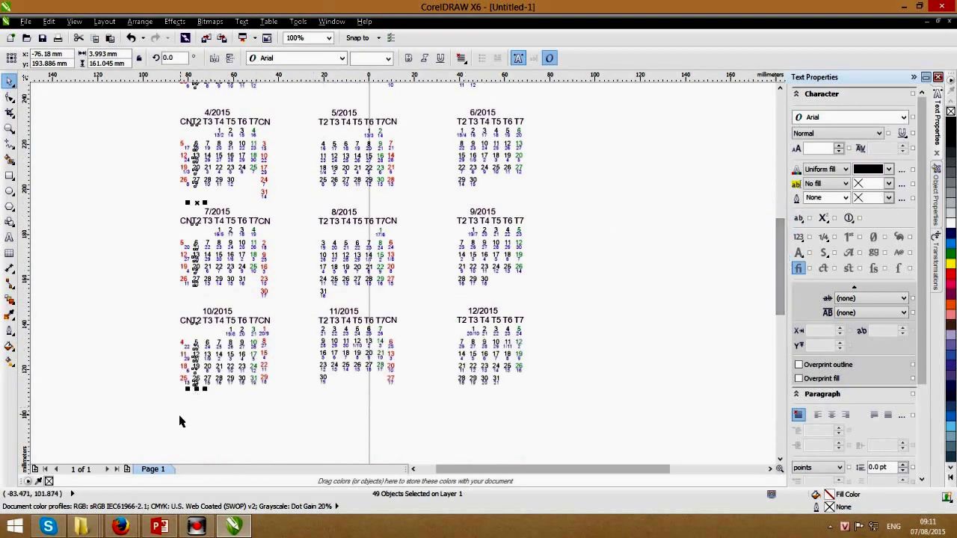
click(191, 408)
drag(155, 316, 140, 111)
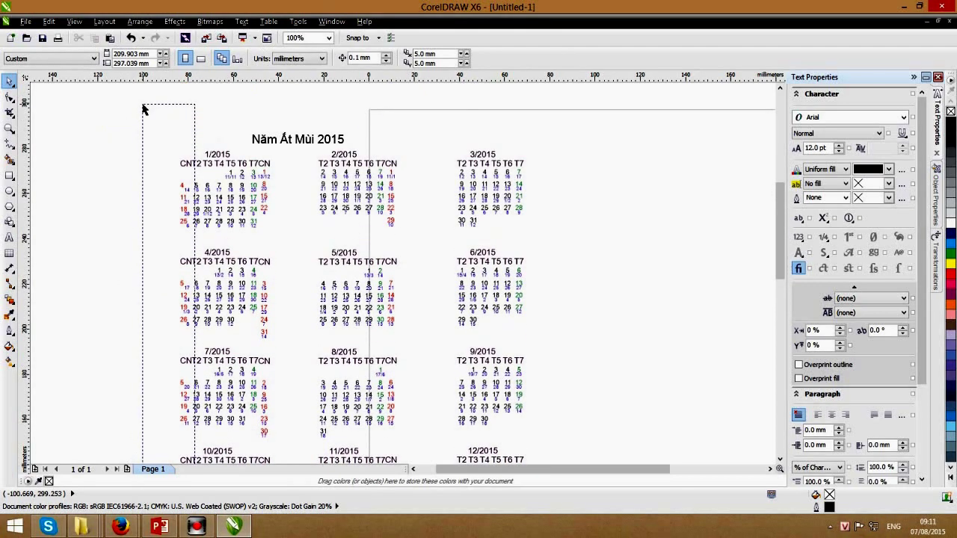
drag(141, 110, 142, 109)
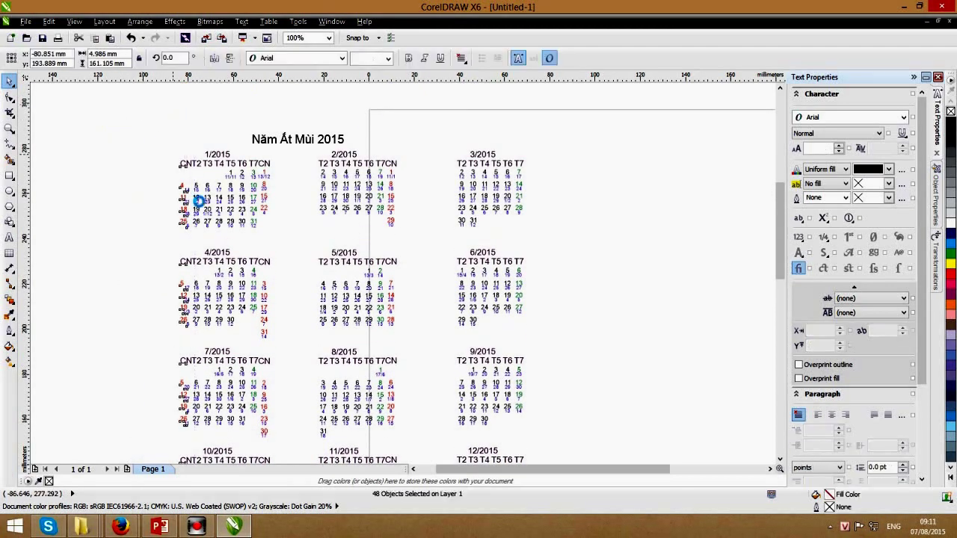
click(640, 245)
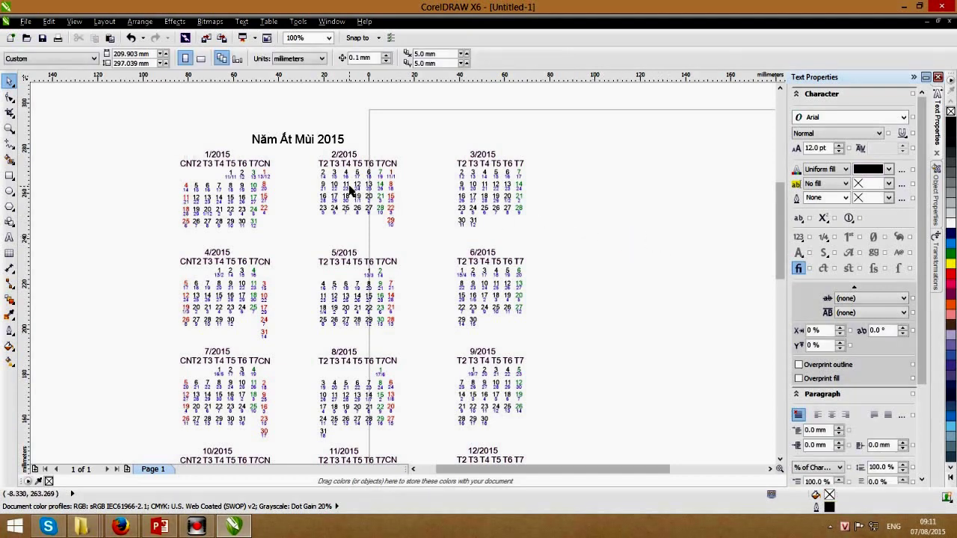
scroll(188, 250, down, 1)
scroll(314, 242, up, 1)
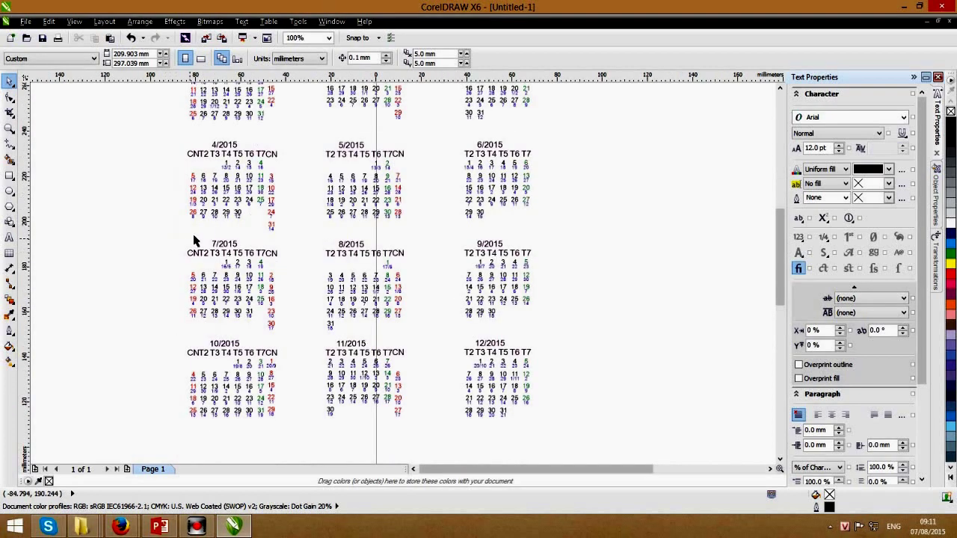
scroll(308, 314, down, 1)
scroll(283, 283, up, 1)
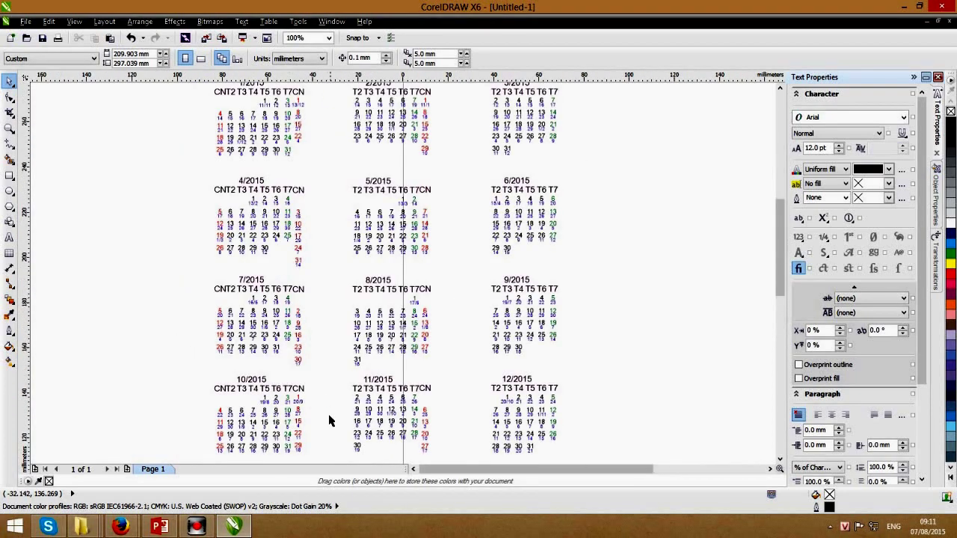
mouse_move(319, 461)
mouse_down()
mouse_move(285, 146)
mouse_move(343, 161)
mouse_up()
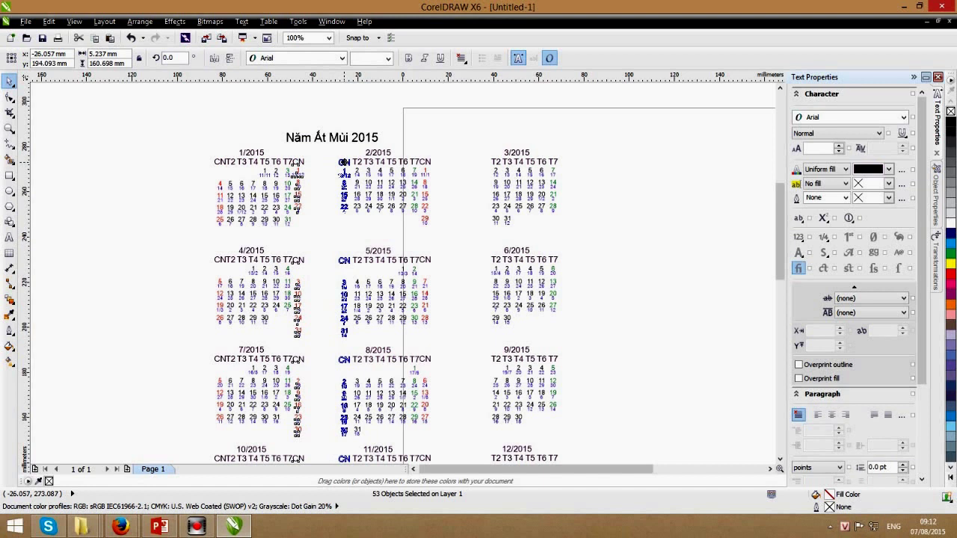
Move the trailing Sunday (CN) columns in front of the T2 columns of the 2/2015 and 3/2015 months.
drag(344, 162, 343, 162)
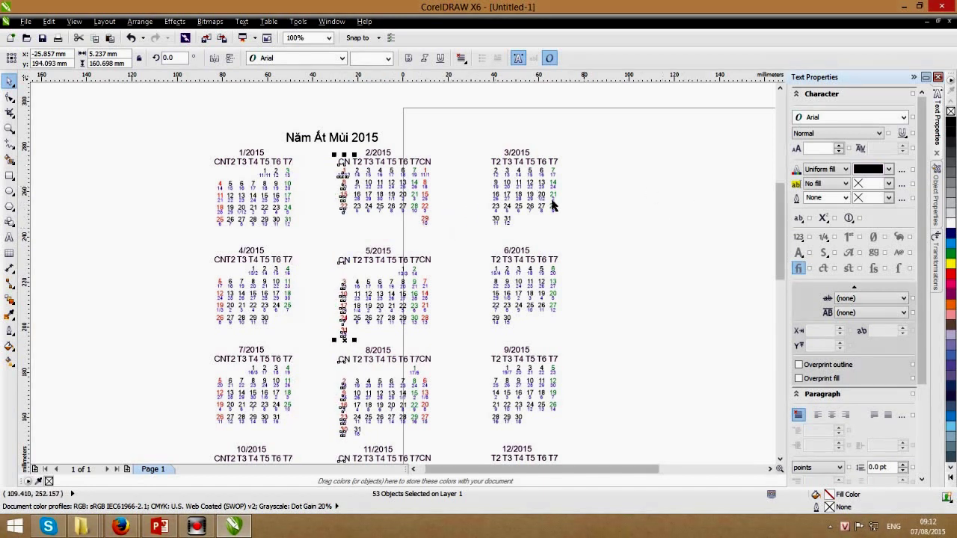
drag(780, 196, 783, 250)
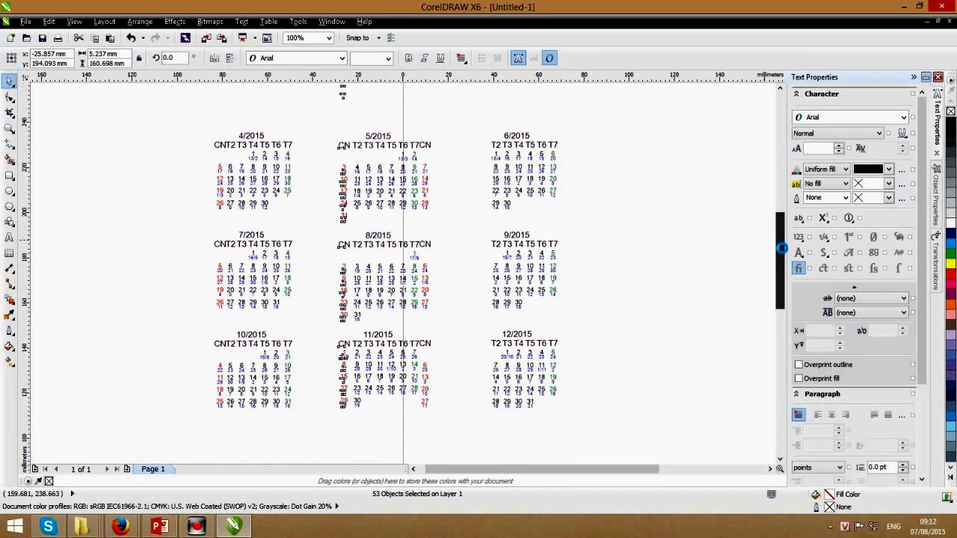
drag(455, 419, 394, 114)
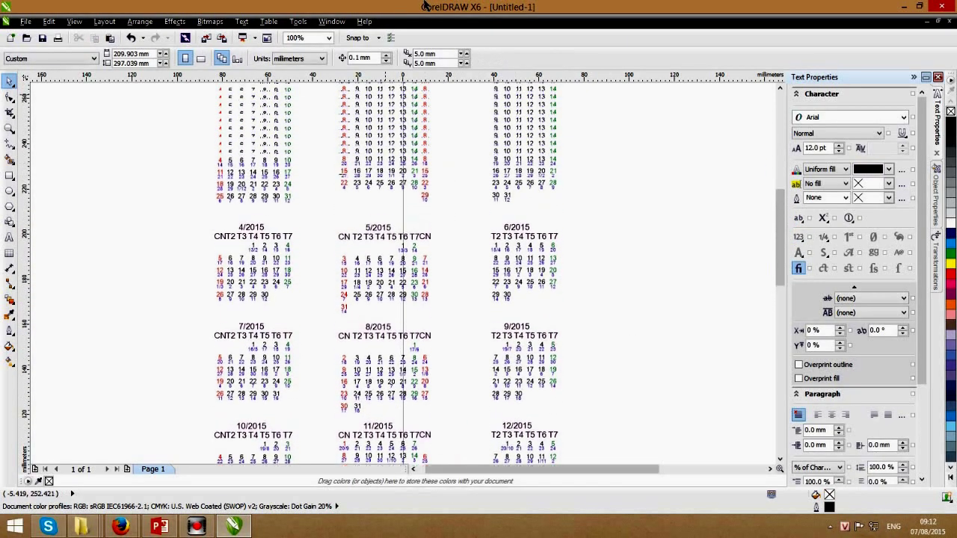
drag(395, 115, 419, 121)
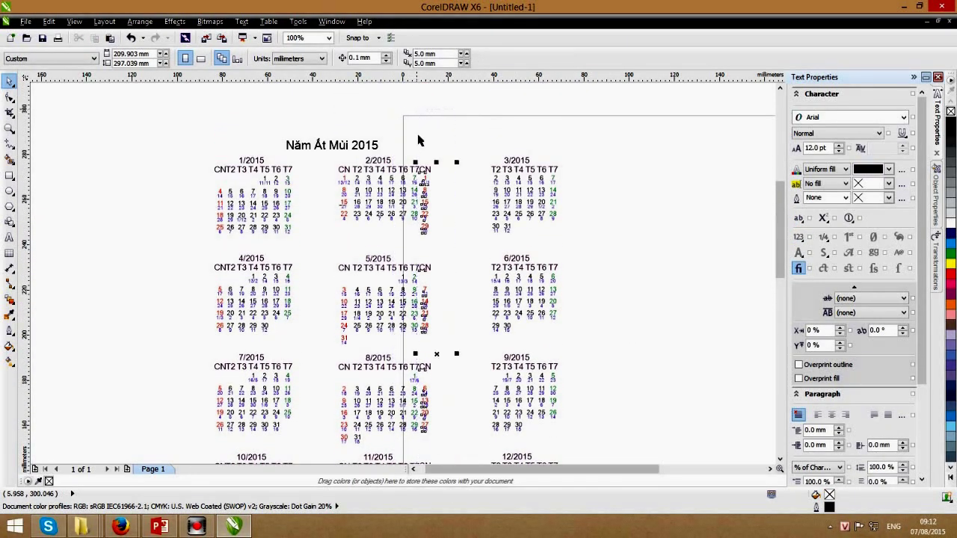
drag(427, 169, 487, 191)
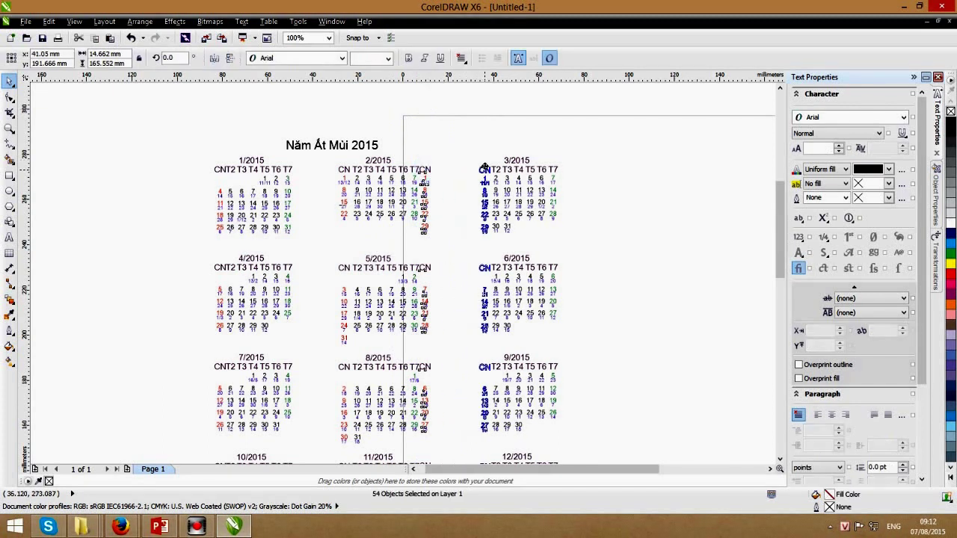
click(633, 197)
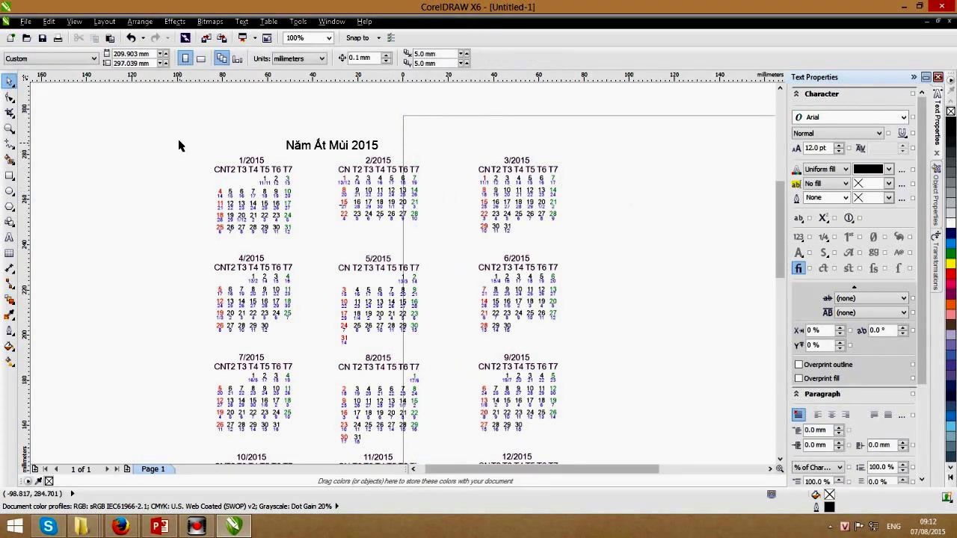
drag(780, 196, 780, 238)
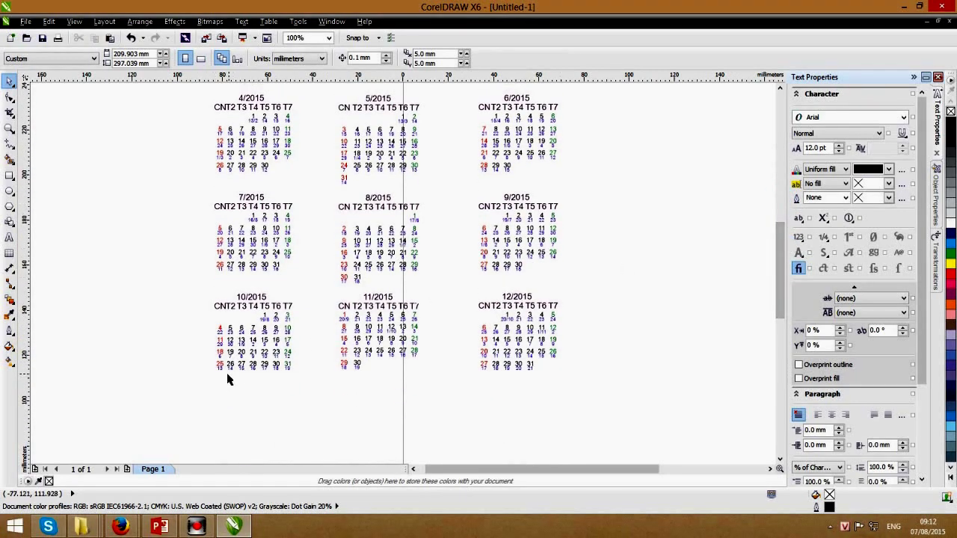
drag(227, 381, 147, 149)
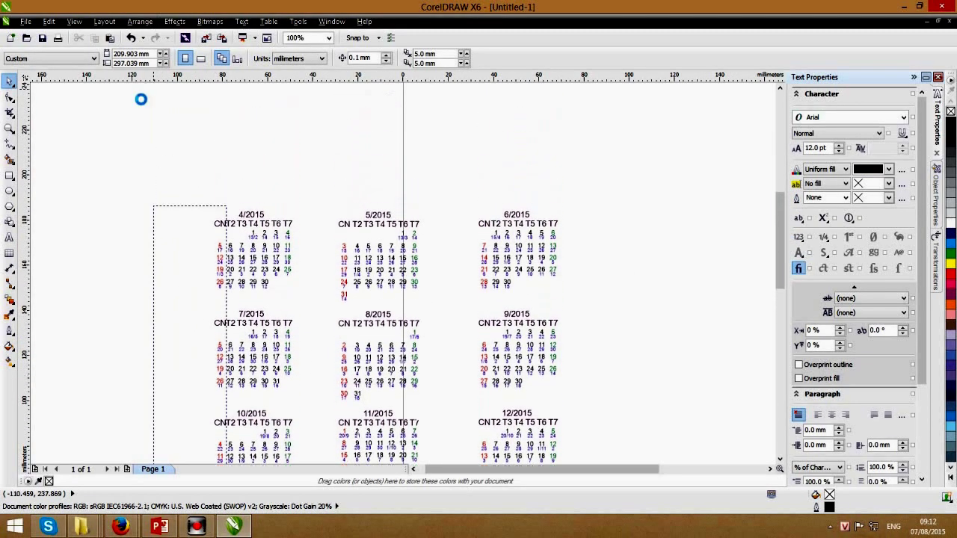
drag(148, 150, 177, 132)
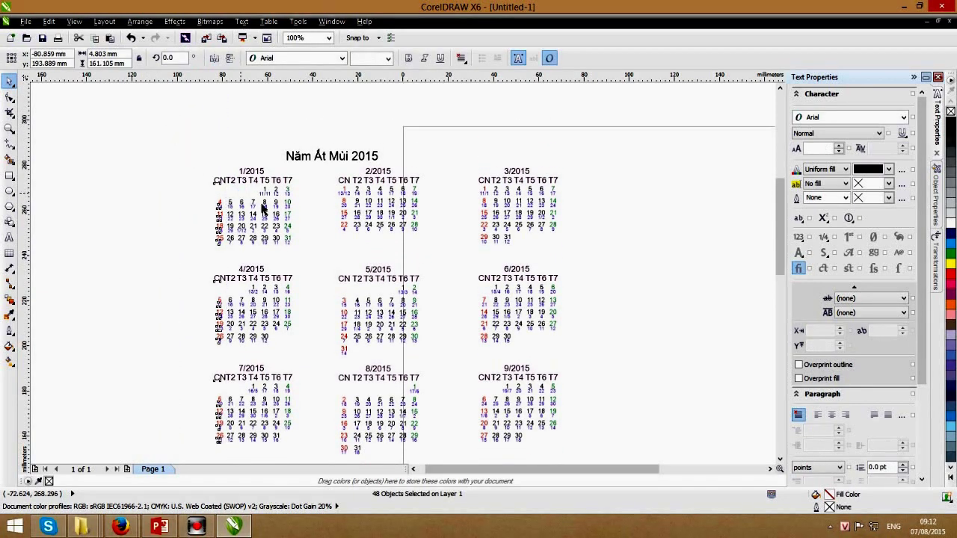
click(611, 255)
Move the title 'Năm Ất Mùi 2015' up and to the right.
drag(336, 161, 367, 144)
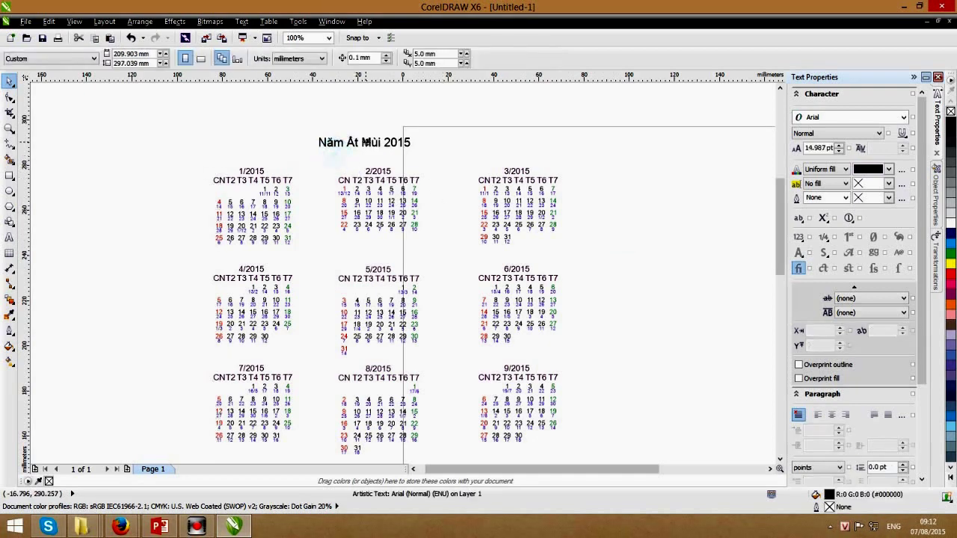
scroll(496, 250, down, 2)
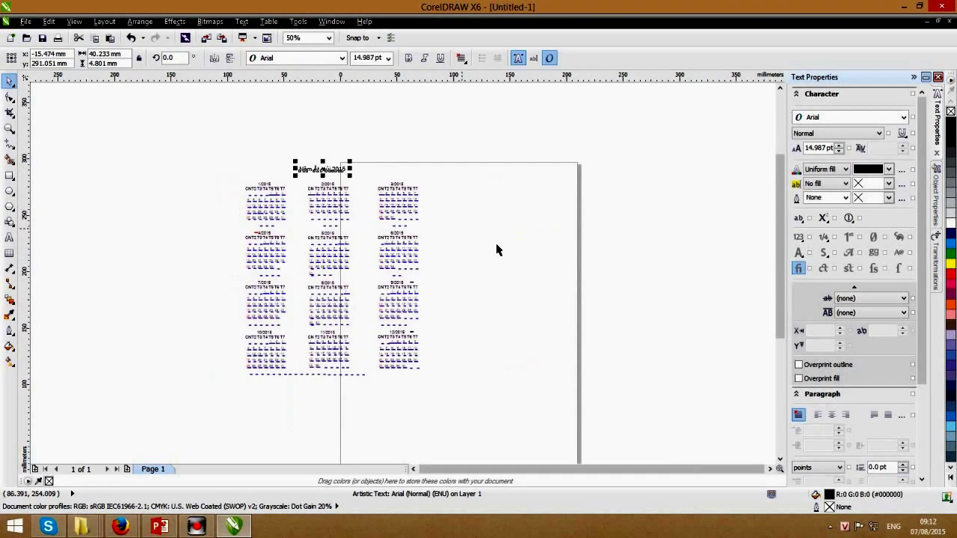
click(456, 243)
scroll(310, 376, up, 2)
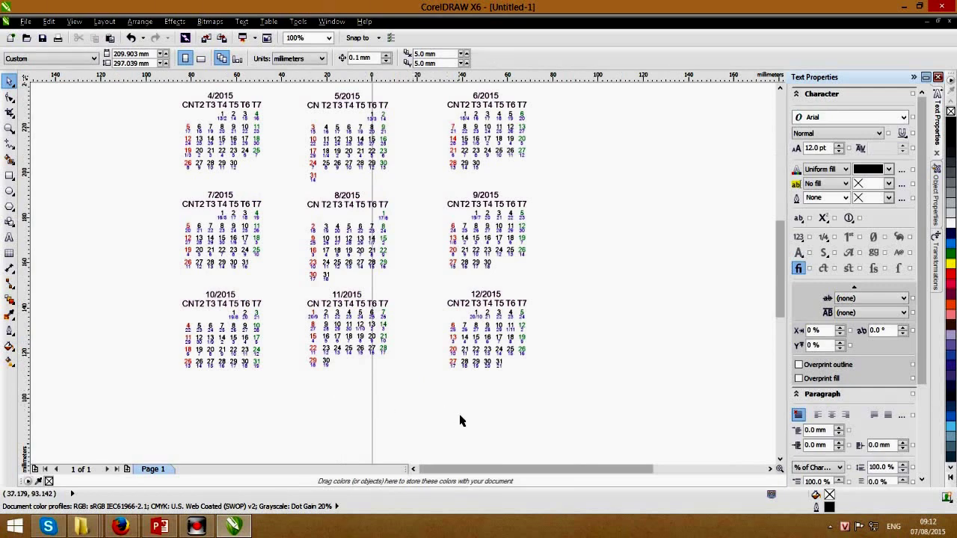
drag(527, 431, 107, 368)
Move the right column of months to the left.
click(525, 388)
scroll(528, 385, down, 2)
drag(546, 392, 454, 126)
drag(497, 183, 480, 183)
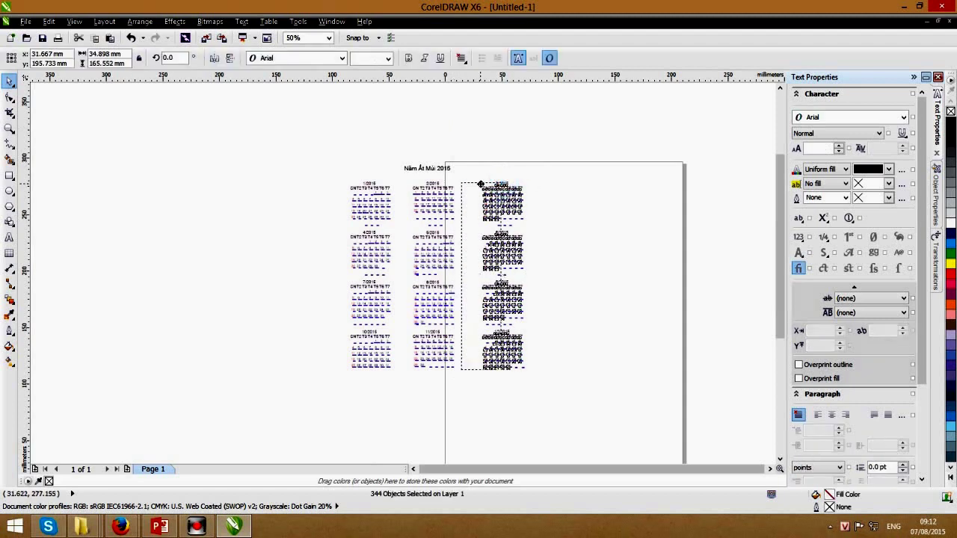
click(536, 262)
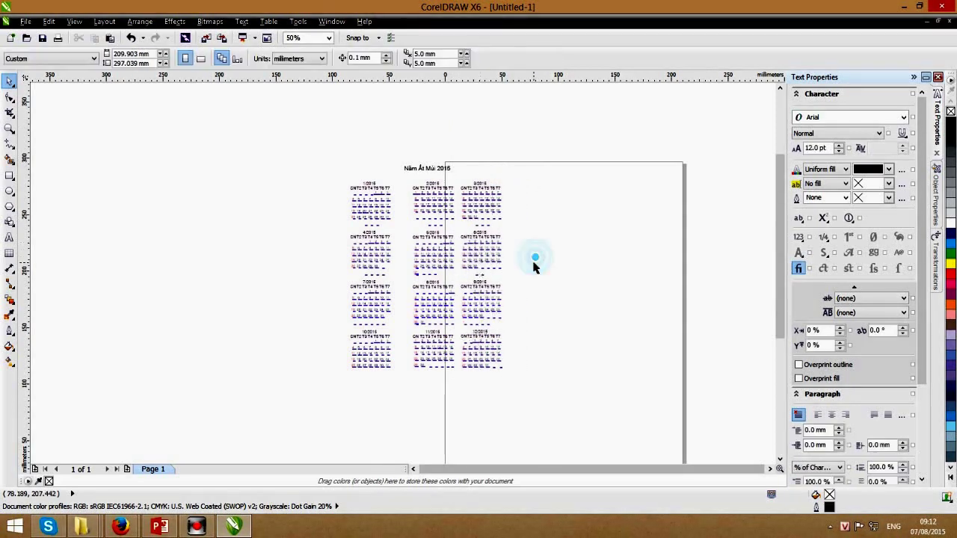
Shift the middle and right month columns left until they line up with the first column.
drag(539, 399, 397, 176)
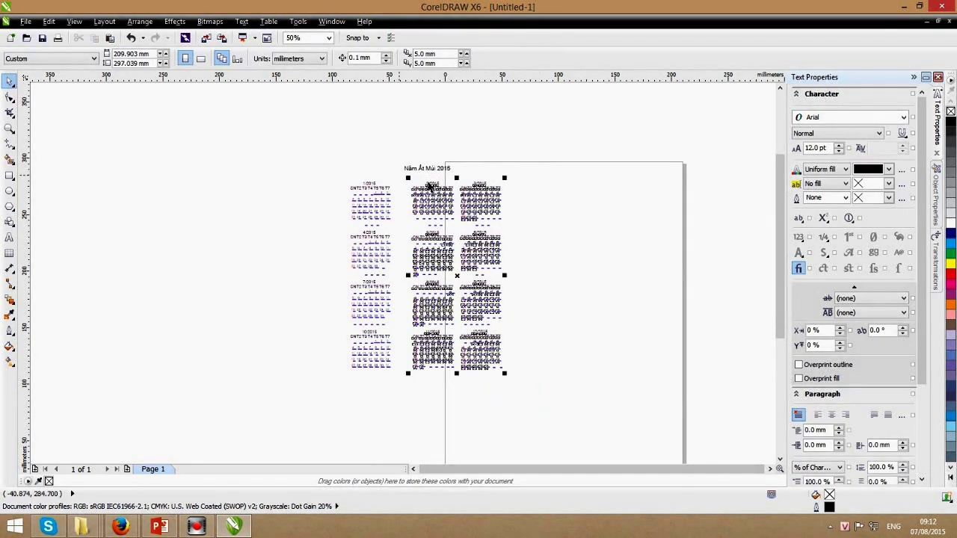
click(409, 181)
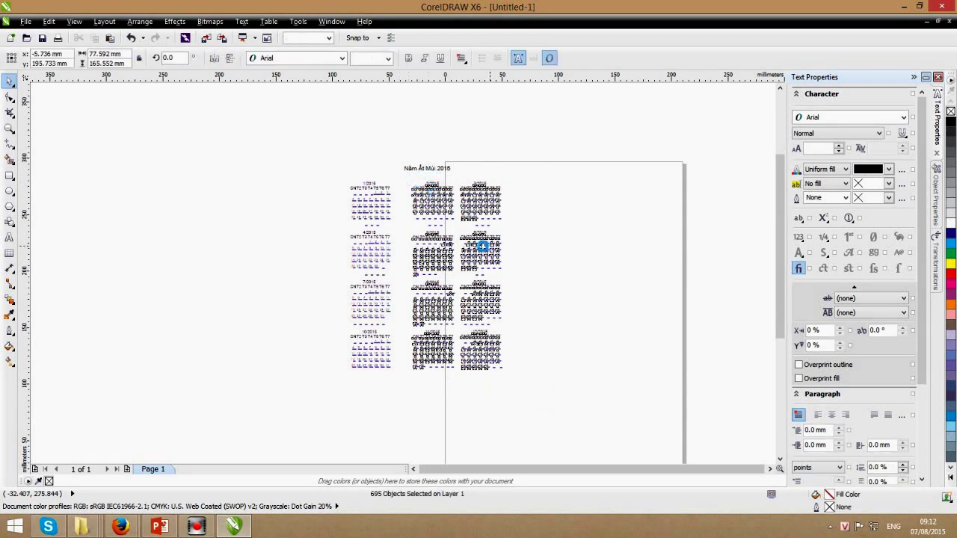
drag(499, 243, 481, 243)
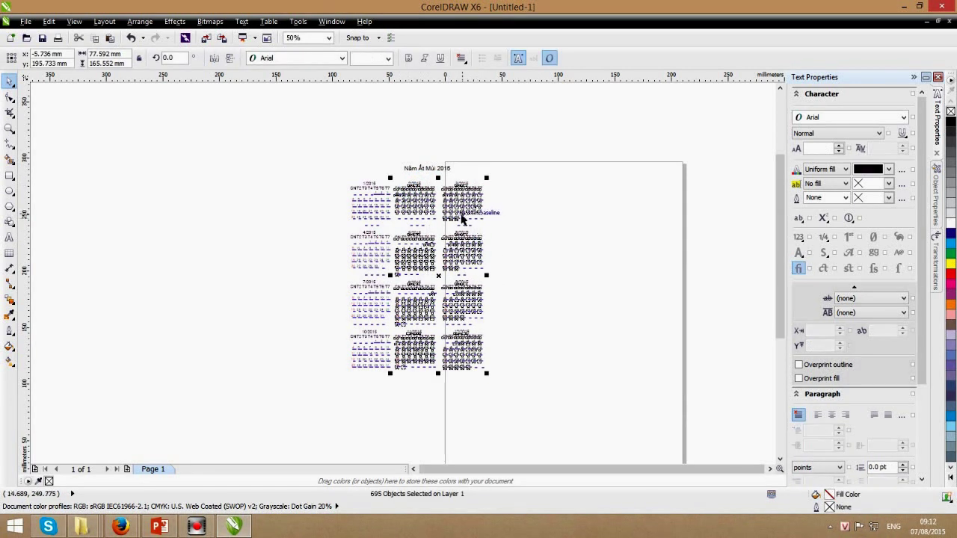
drag(445, 212, 413, 188)
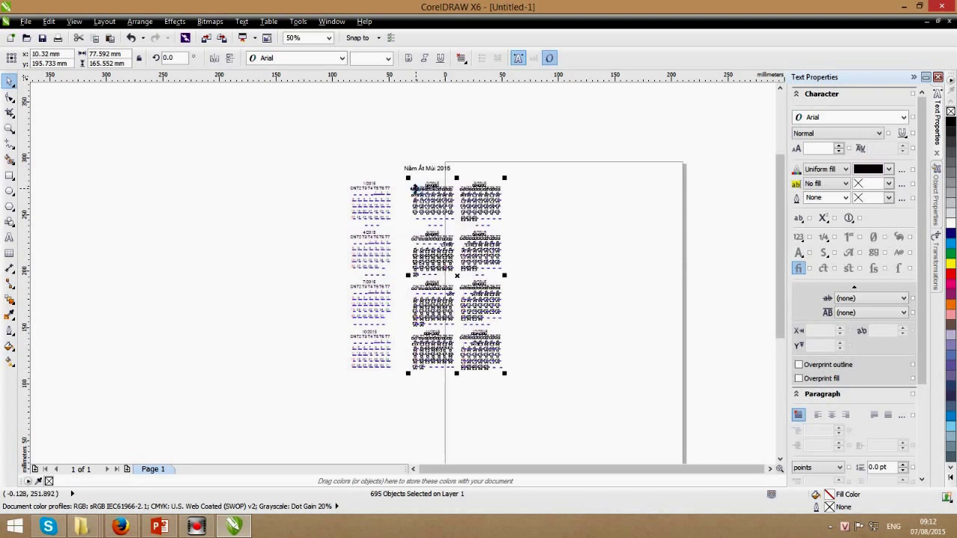
scroll(394, 184, up, 2)
drag(464, 188, 466, 201)
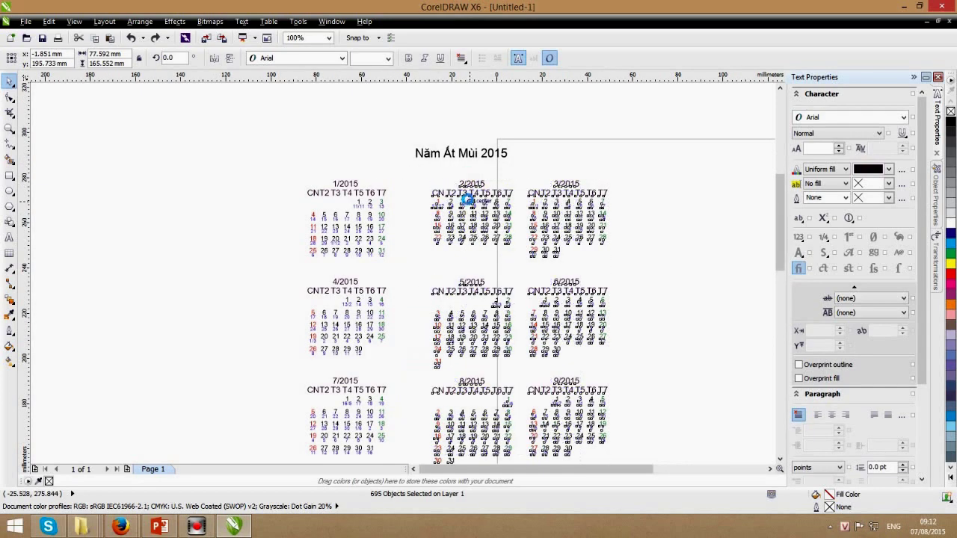
click(673, 235)
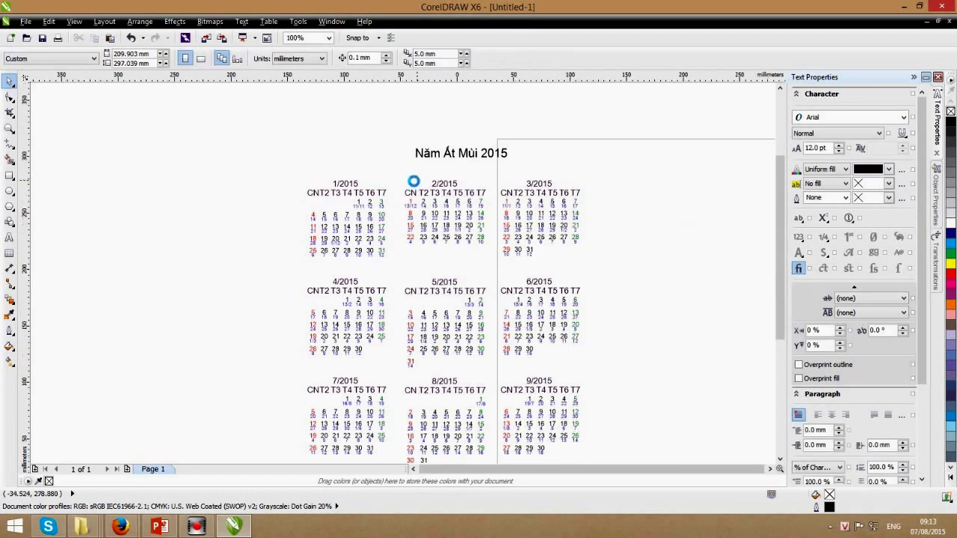
scroll(404, 189, down, 2)
drag(233, 128, 566, 421)
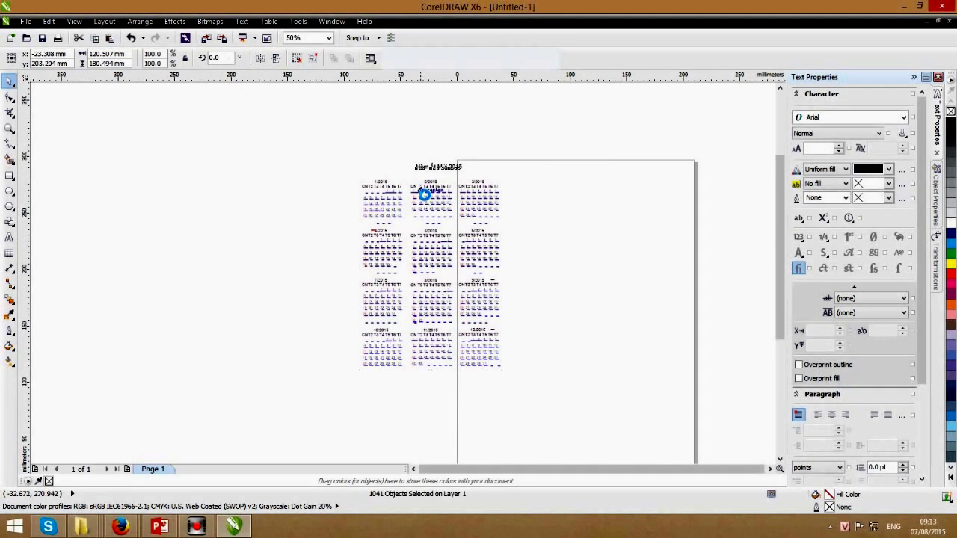
Centre the calendar on the page and group all its objects.
key(p)
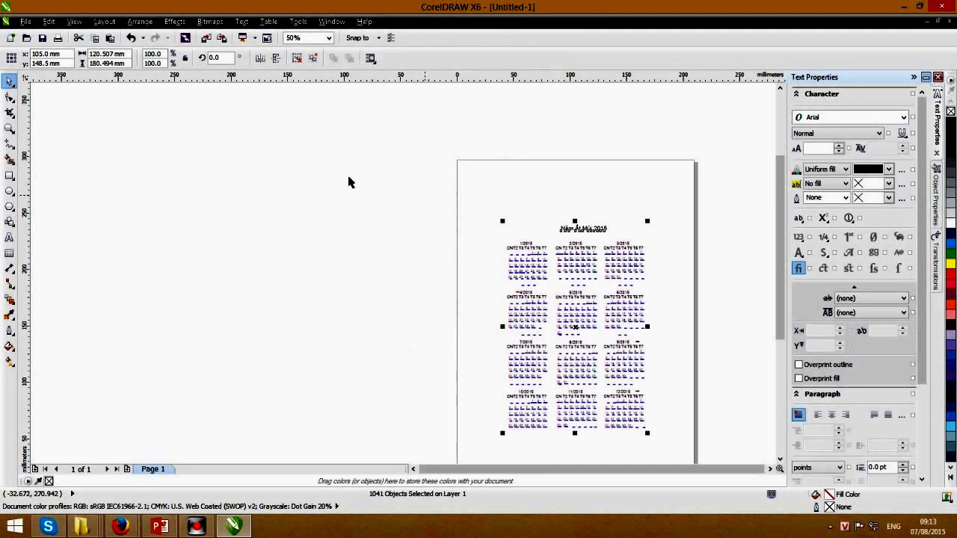
key(ctrl+g)
scroll(347, 173, down, 2)
key(Escape)
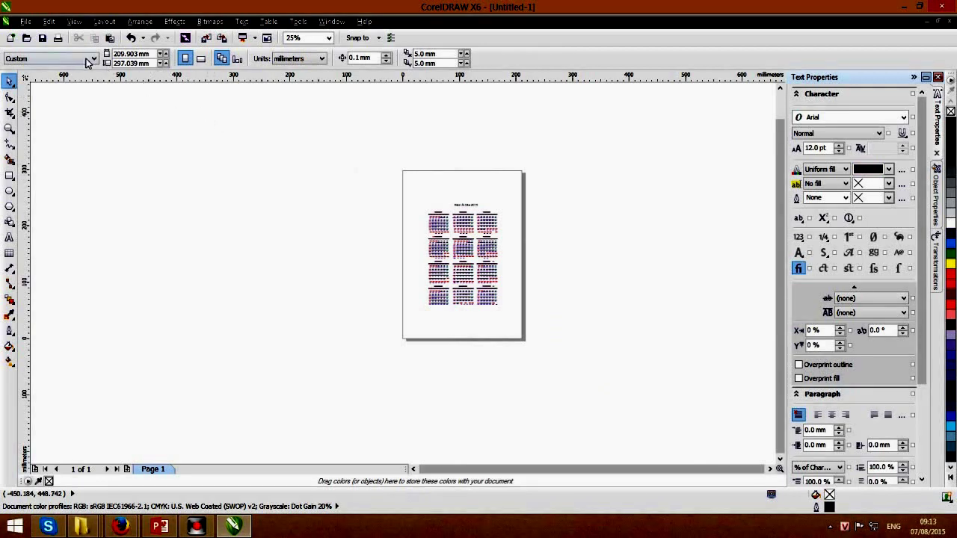
Set the page size to A4 and check the calendar group on the page.
click(86, 59)
click(45, 80)
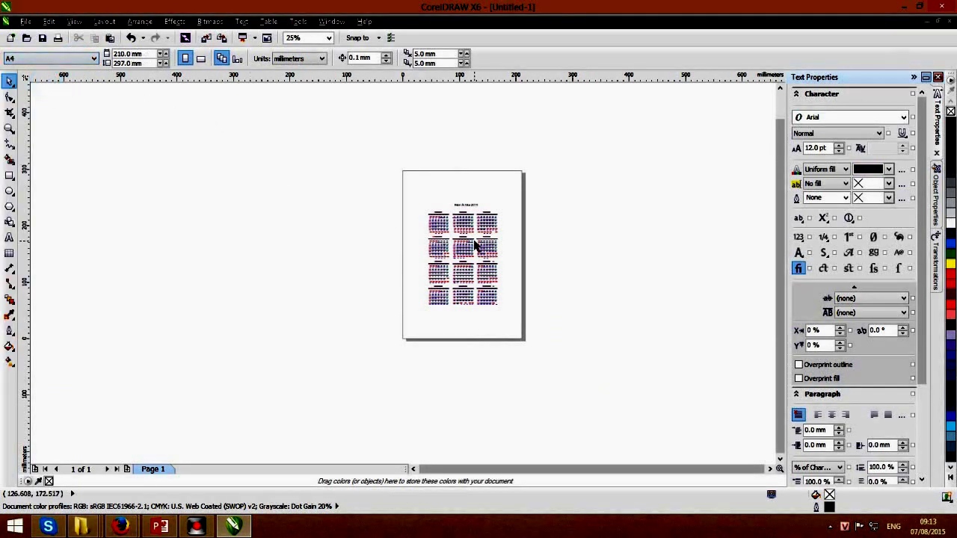
click(380, 197)
drag(396, 198, 518, 336)
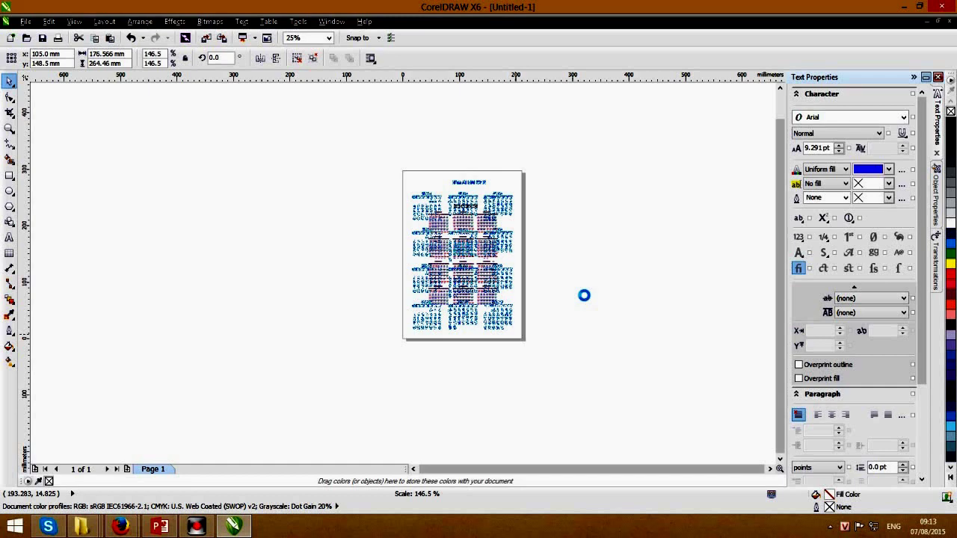
click(561, 263)
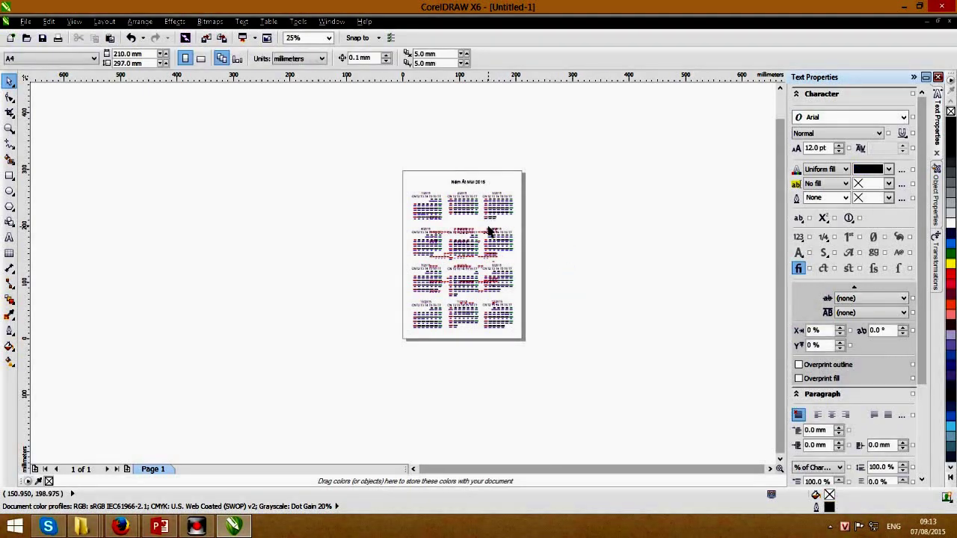
scroll(487, 232, up, 1)
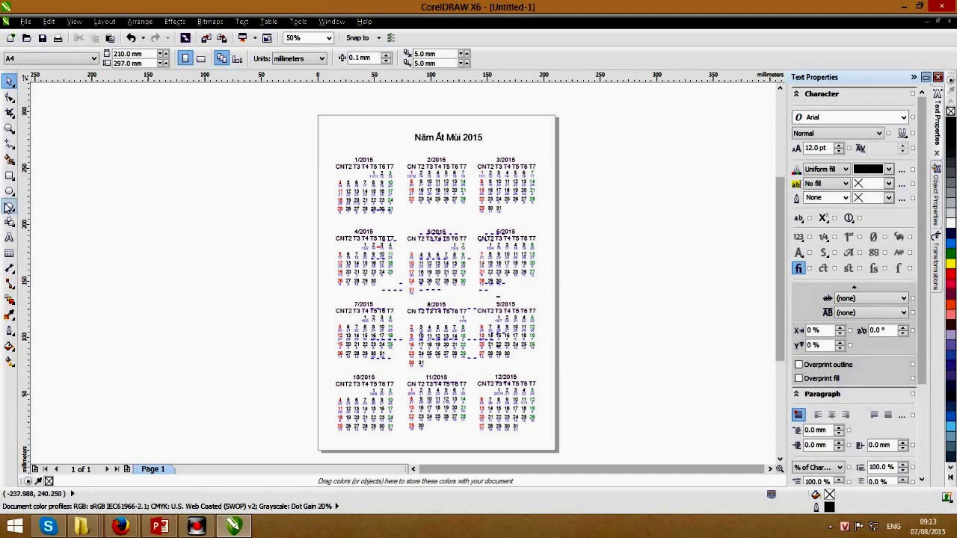
Create a 210 × 297 mm page-sized rectangle filled light blue-grey C20 K20.
double_click(11, 176)
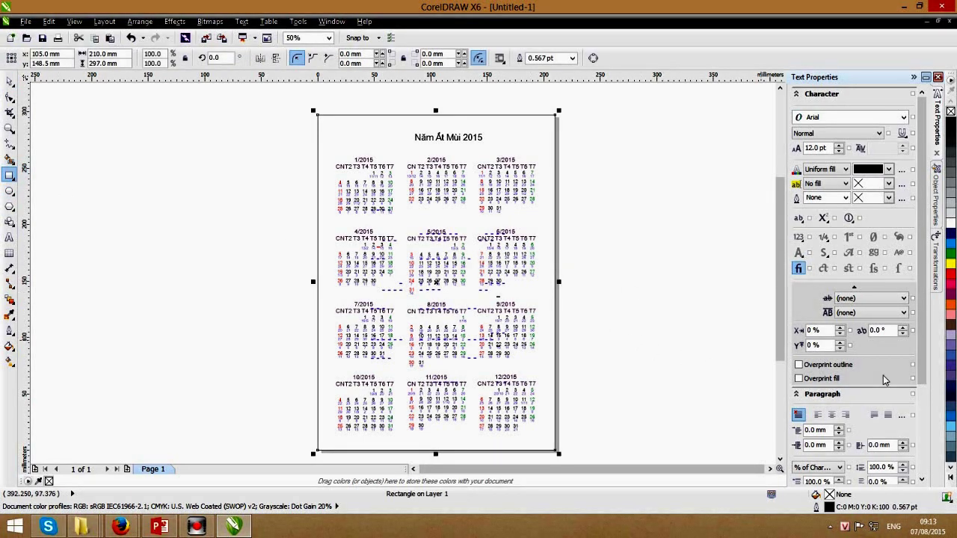
click(950, 457)
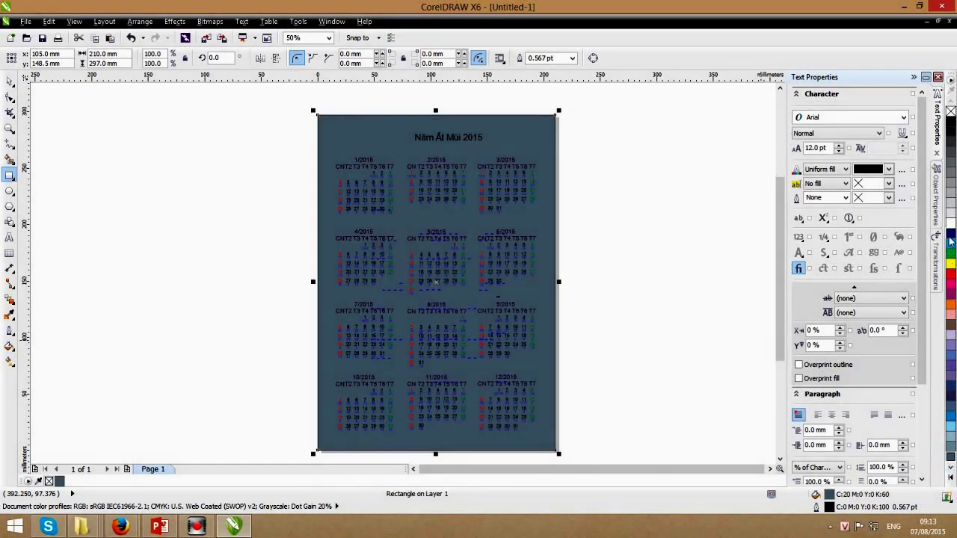
click(950, 430)
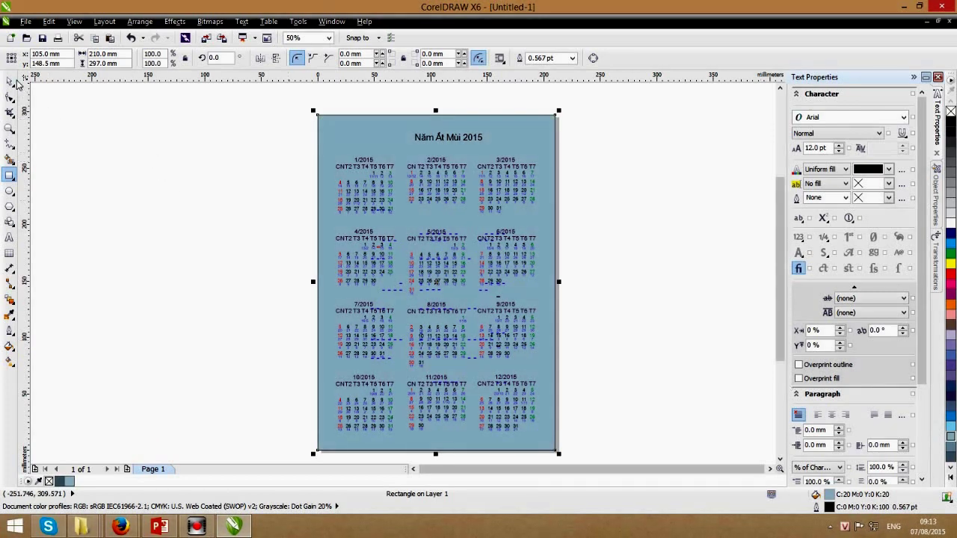
click(10, 82)
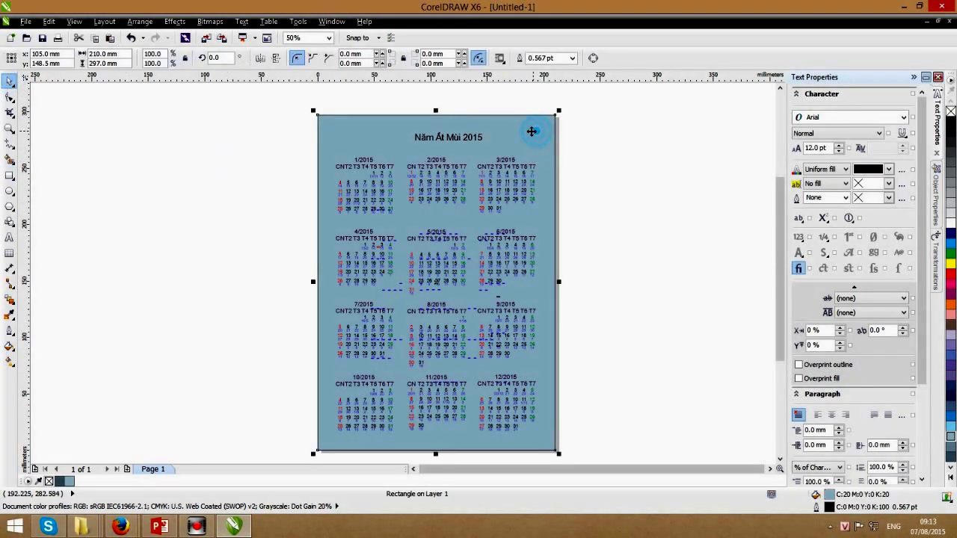
Preview the page full-screen, then reselect the background rectangle.
key(F9)
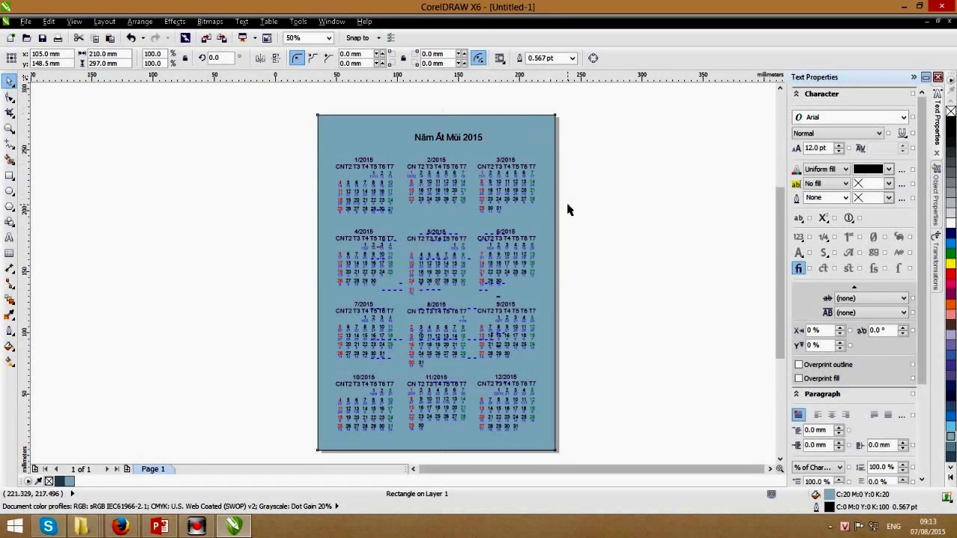
click(499, 198)
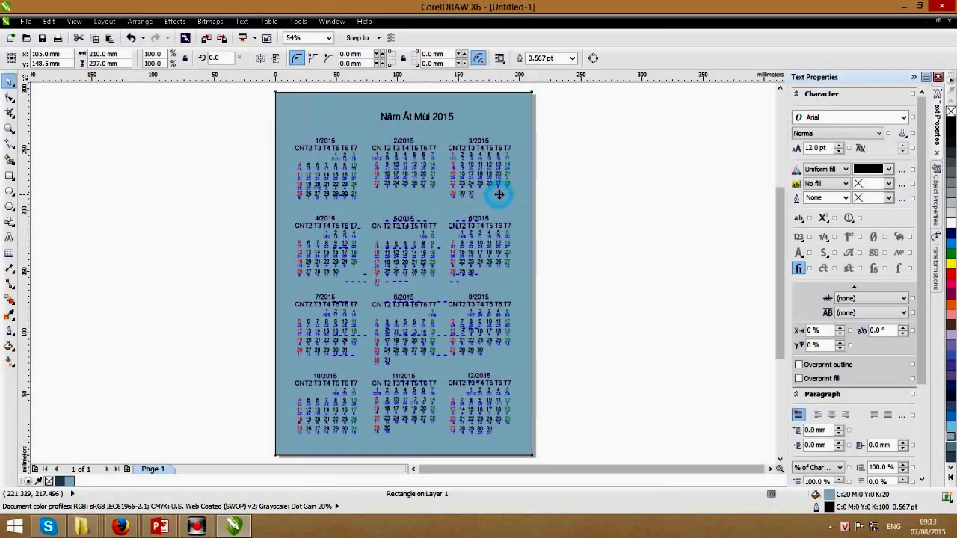
click(589, 137)
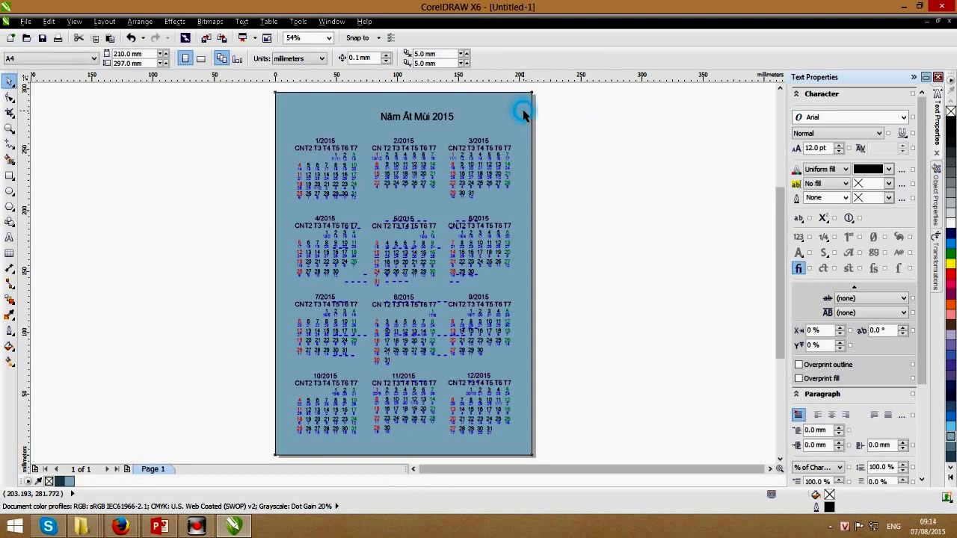
click(524, 111)
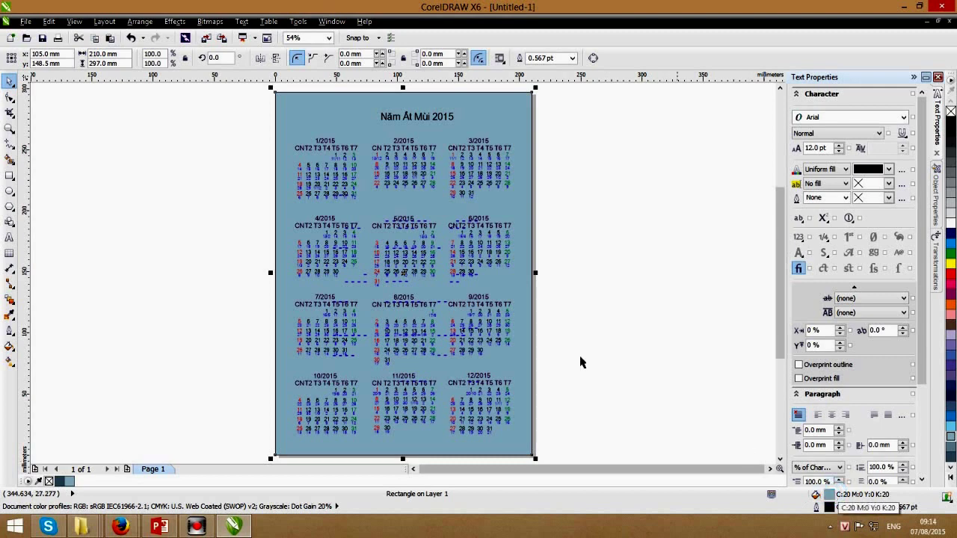
Give the background rectangle Uniform transparency at 50 and preview the finished calendar full-screen.
click(10, 347)
click(9, 299)
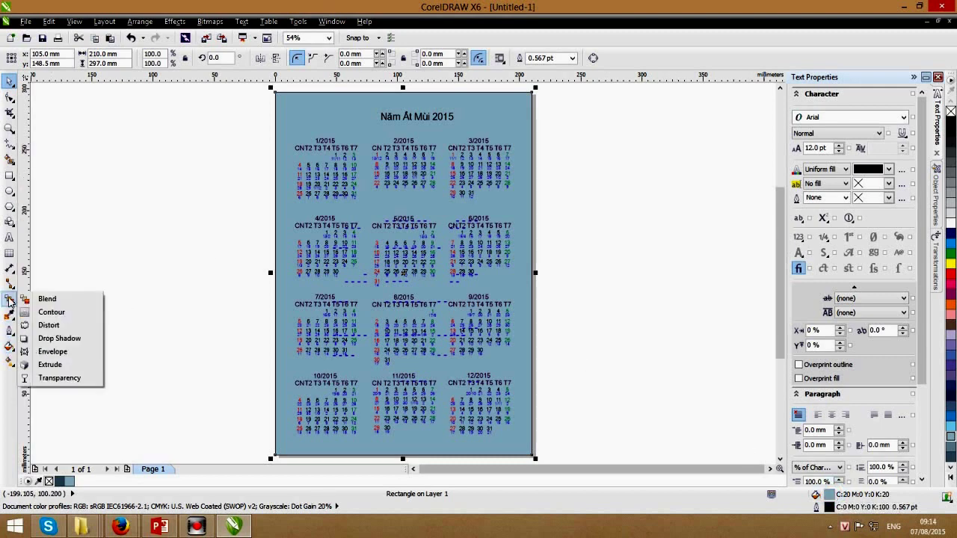
click(58, 379)
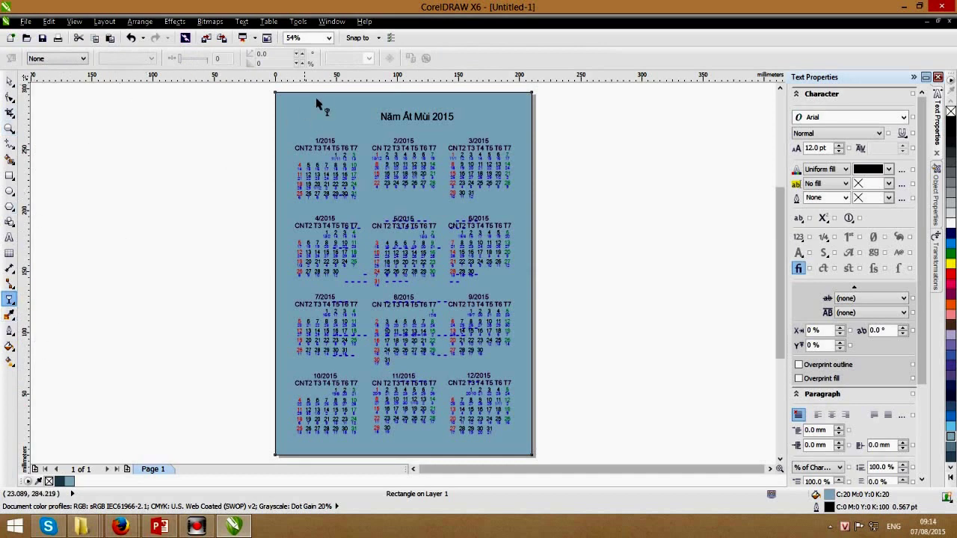
click(56, 58)
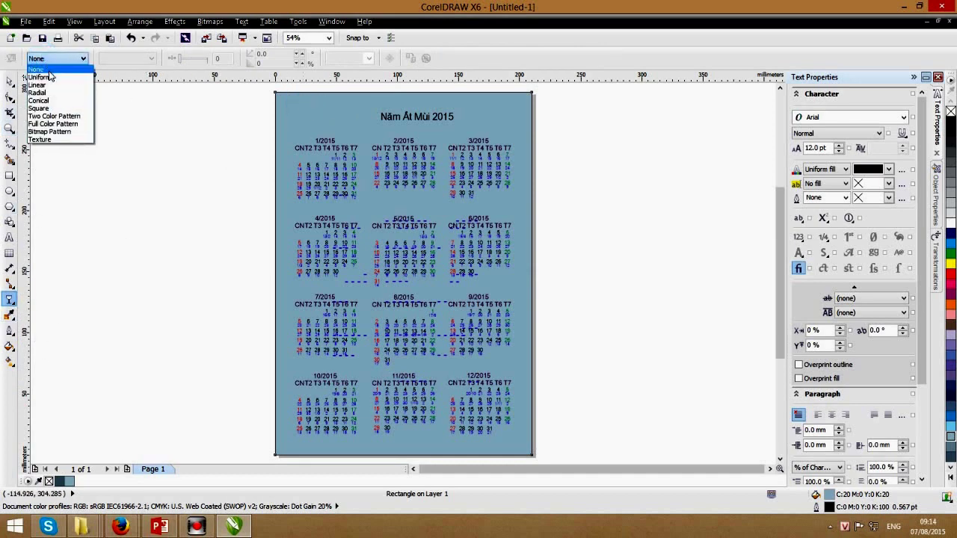
click(45, 75)
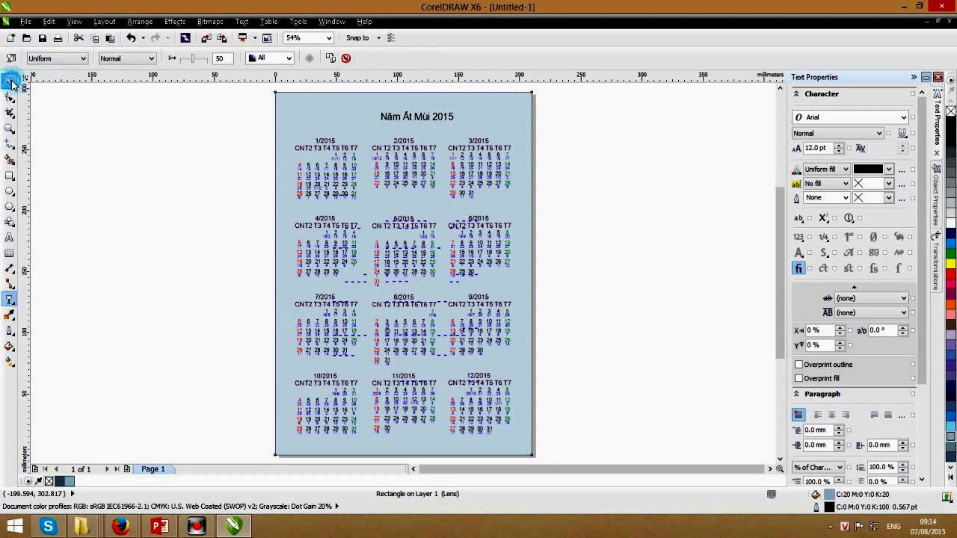
click(9, 97)
click(48, 97)
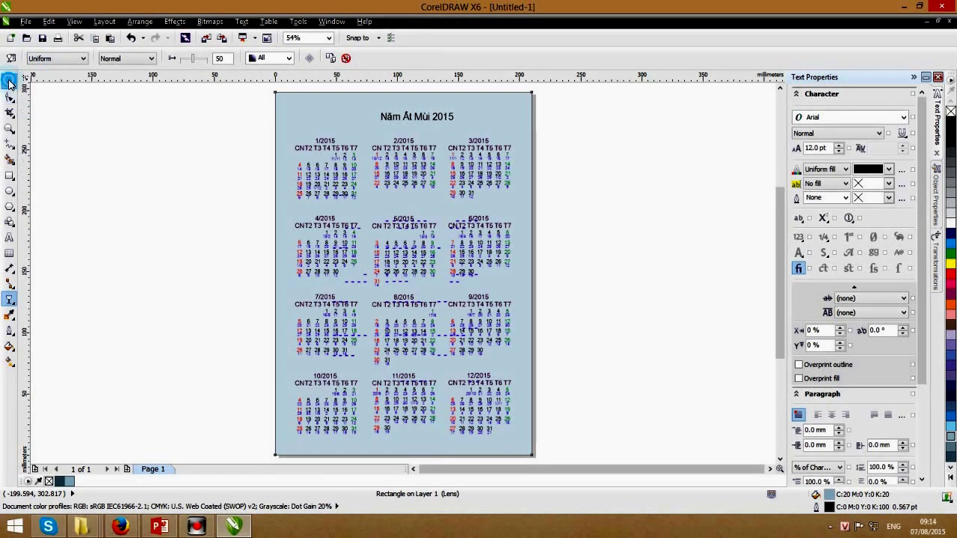
click(9, 81)
click(214, 166)
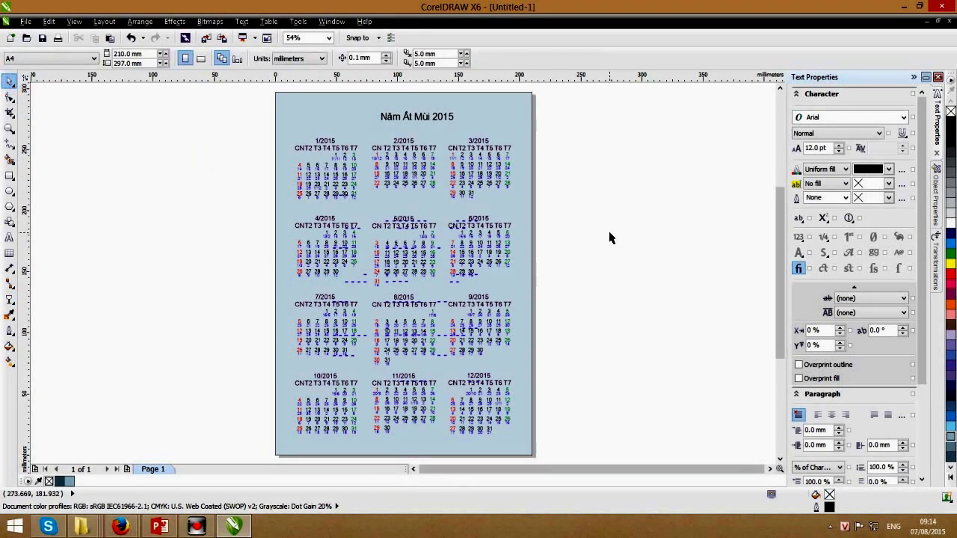
key(F9)
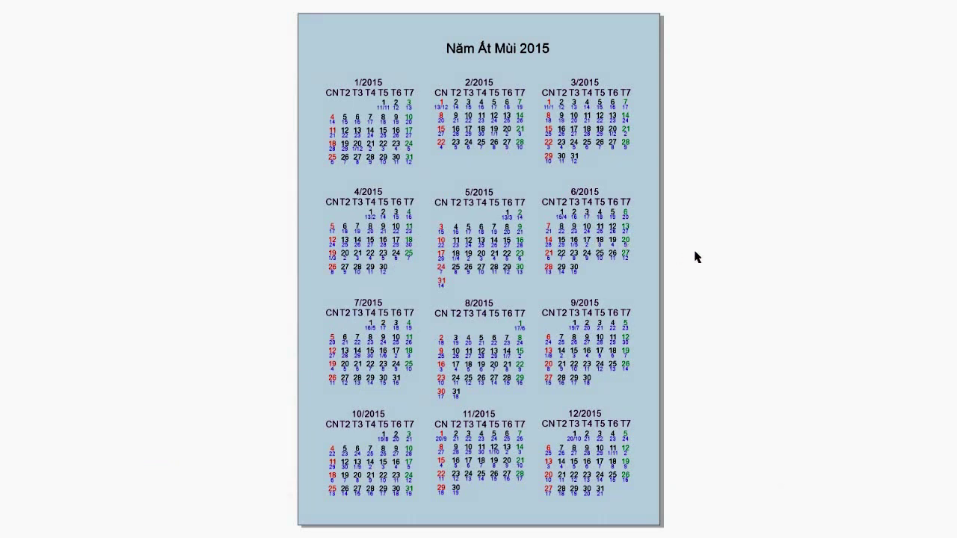